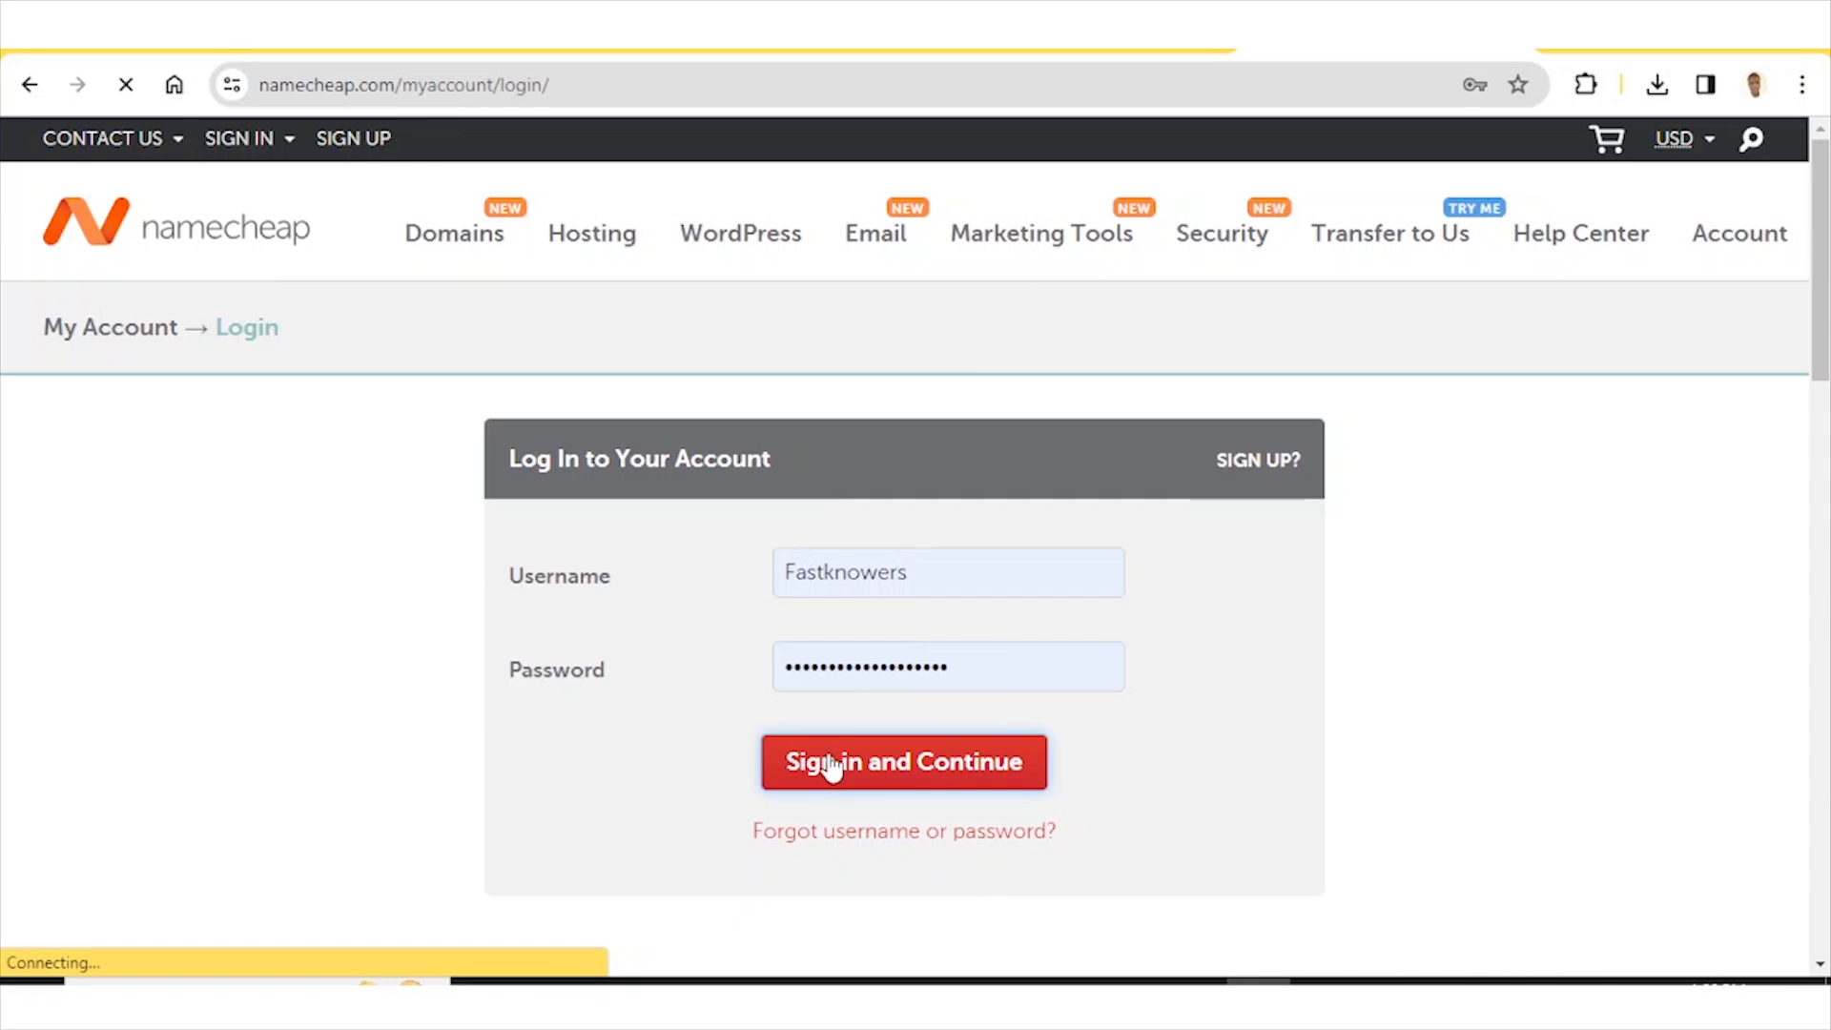
Sign in to the Namecheap account with the prefilled username and password and view the account dashboard.
double_click(878, 578)
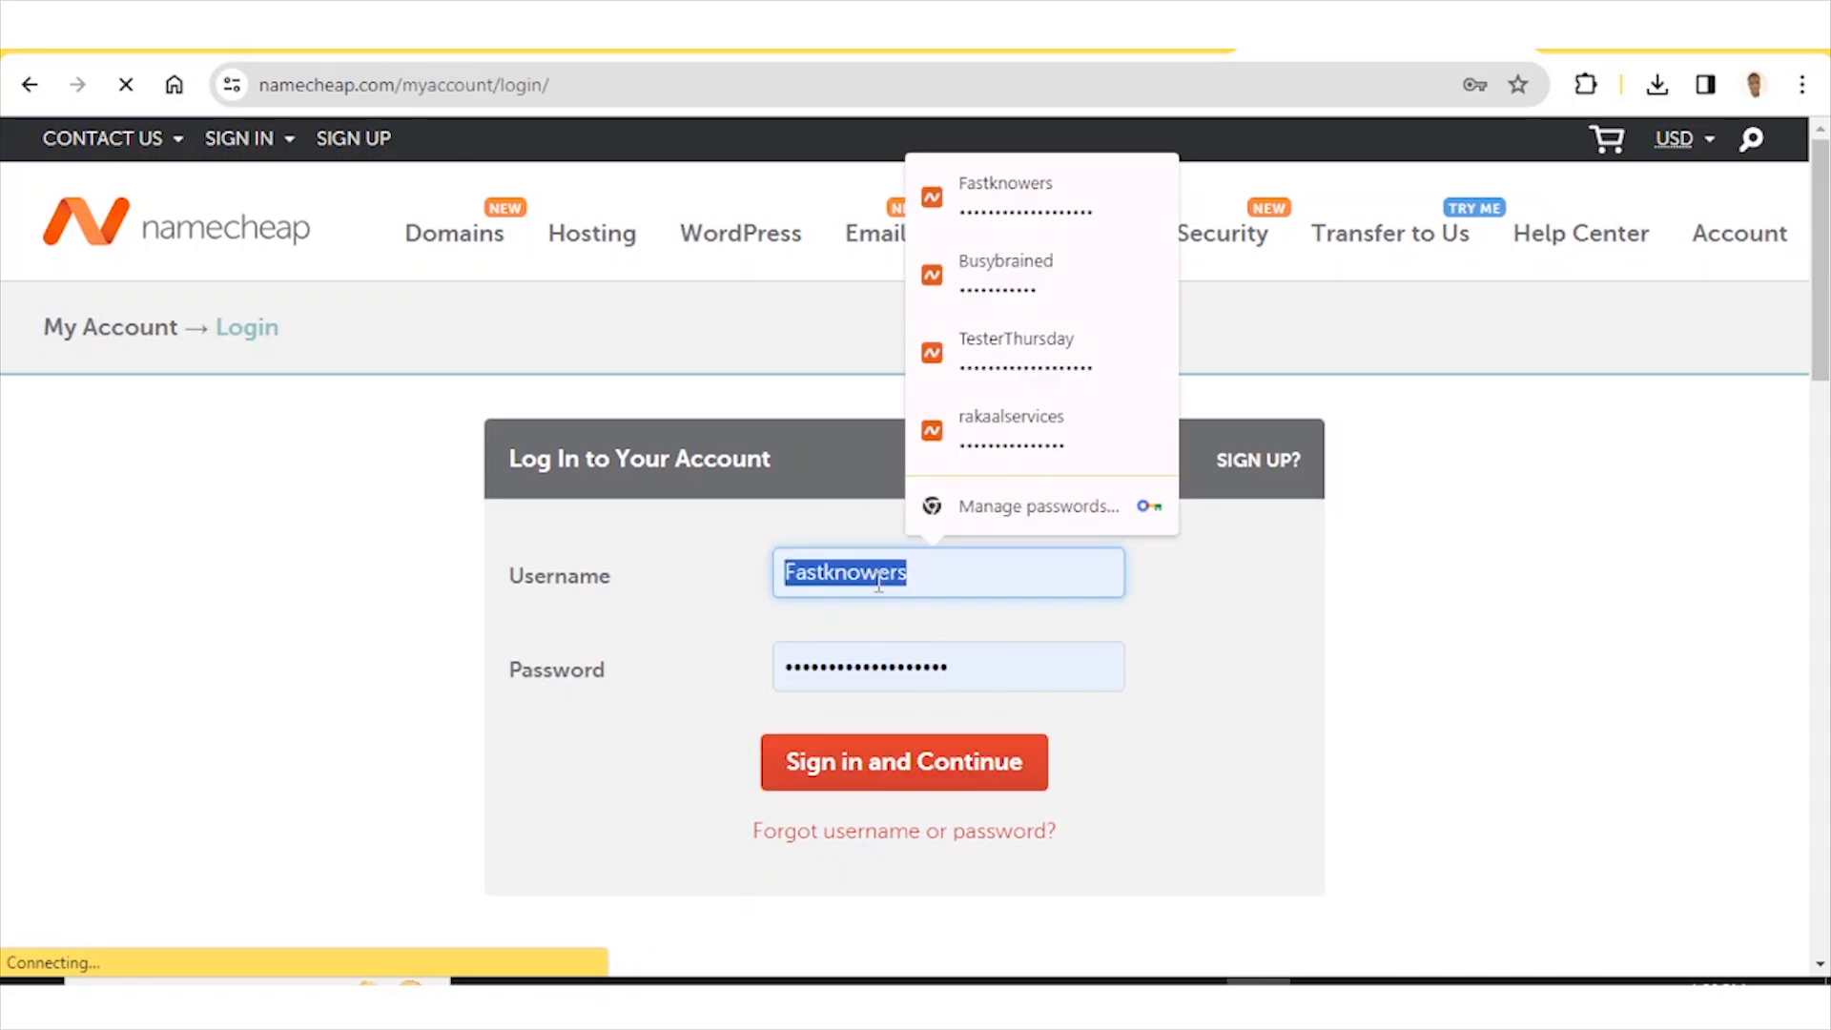
double_click(871, 672)
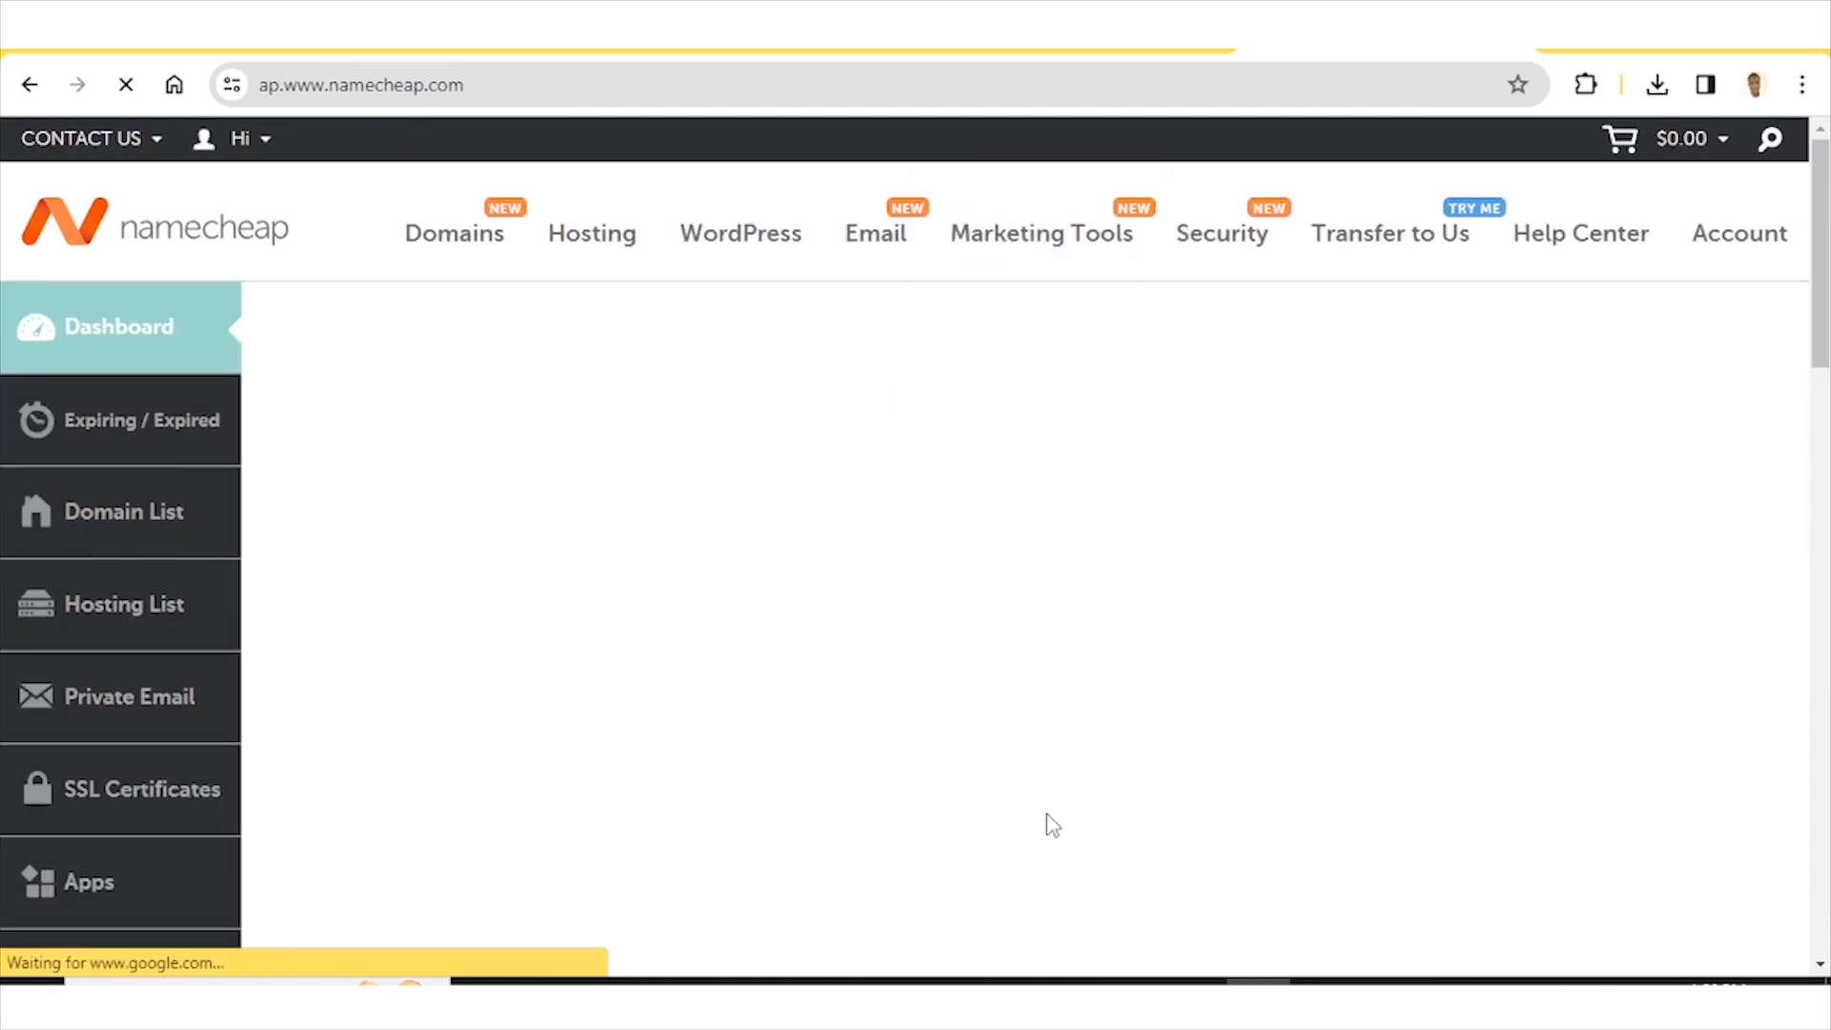
scroll(859, 717, down, 4)
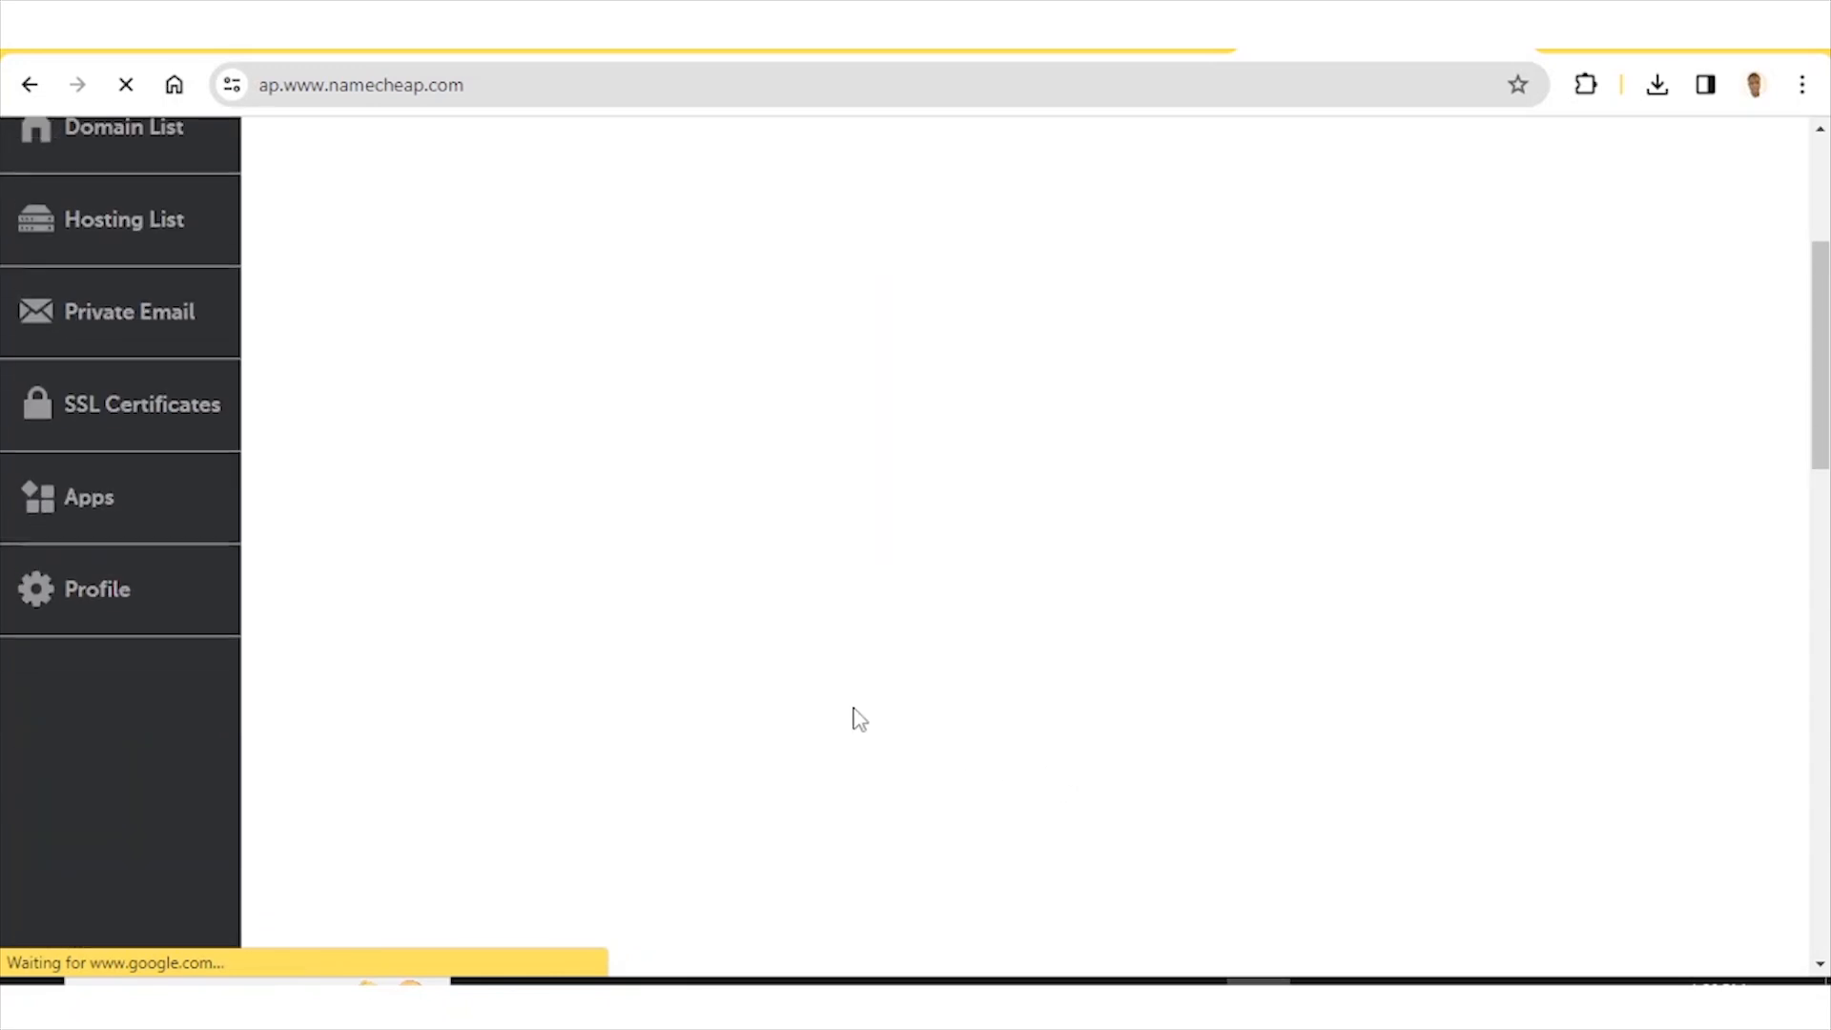
scroll(859, 717, up, 4)
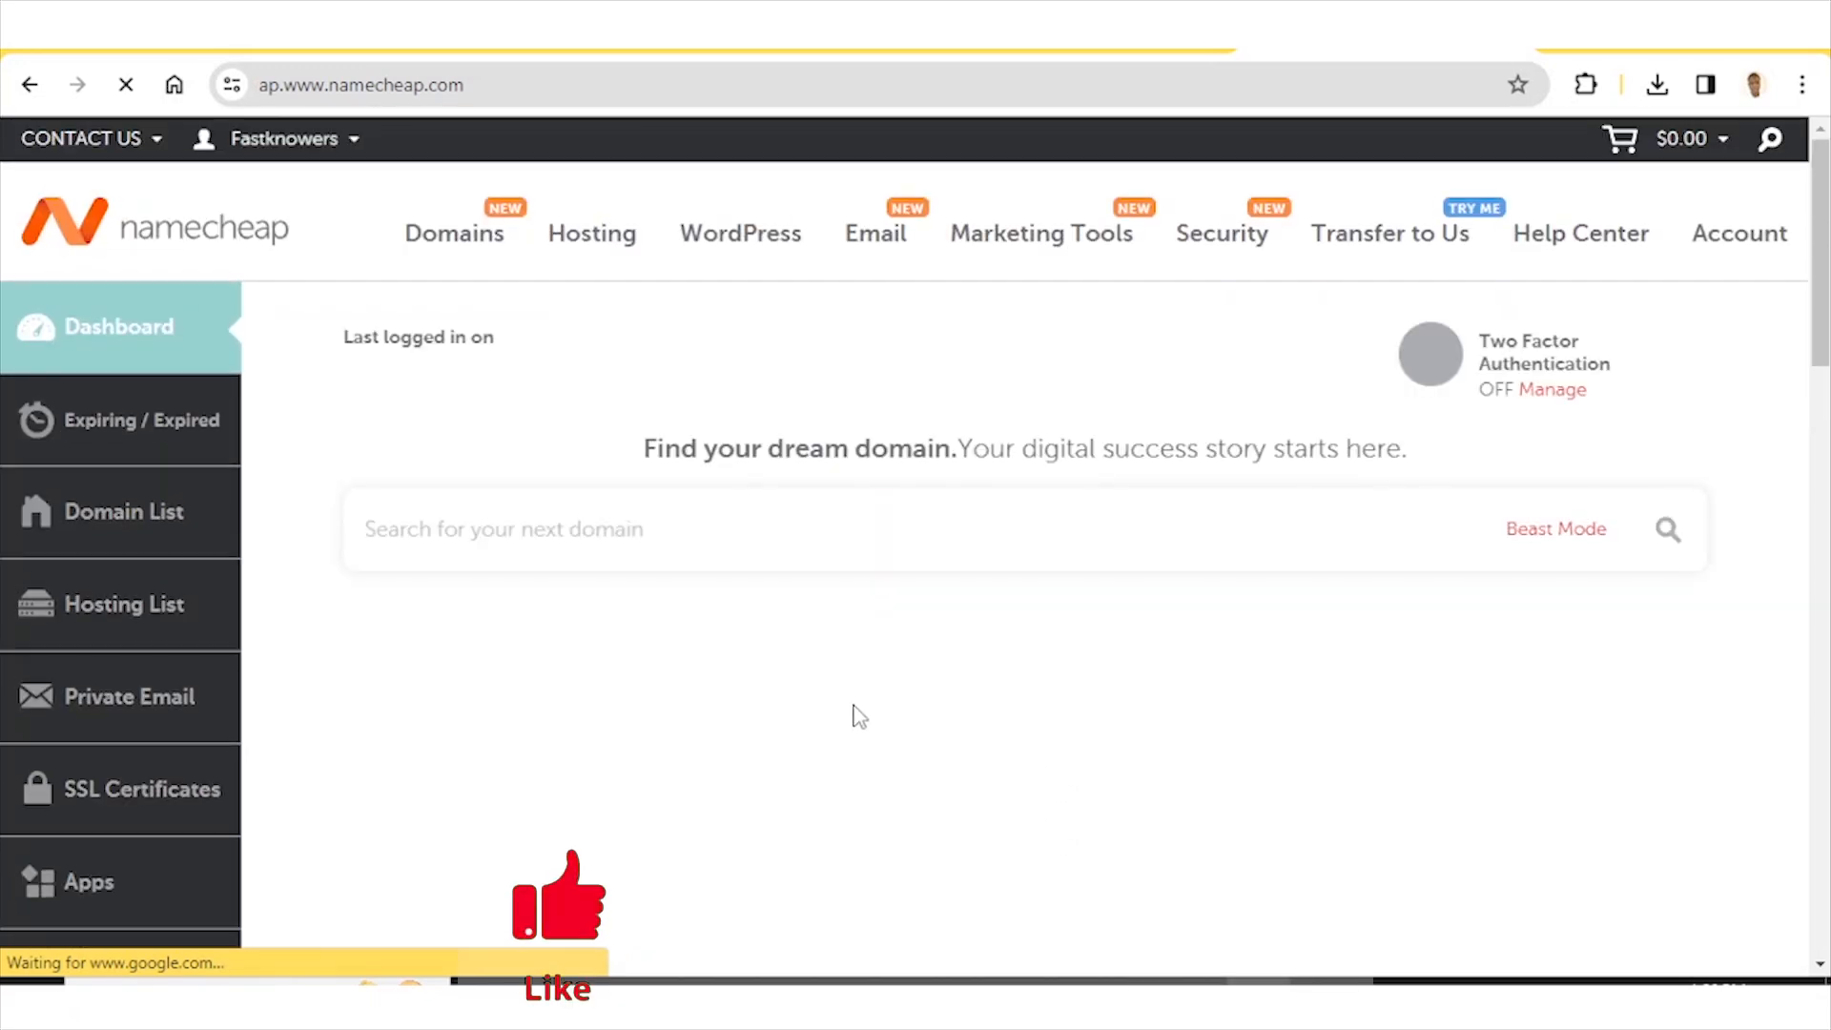
scroll(645, 494, down, 1)
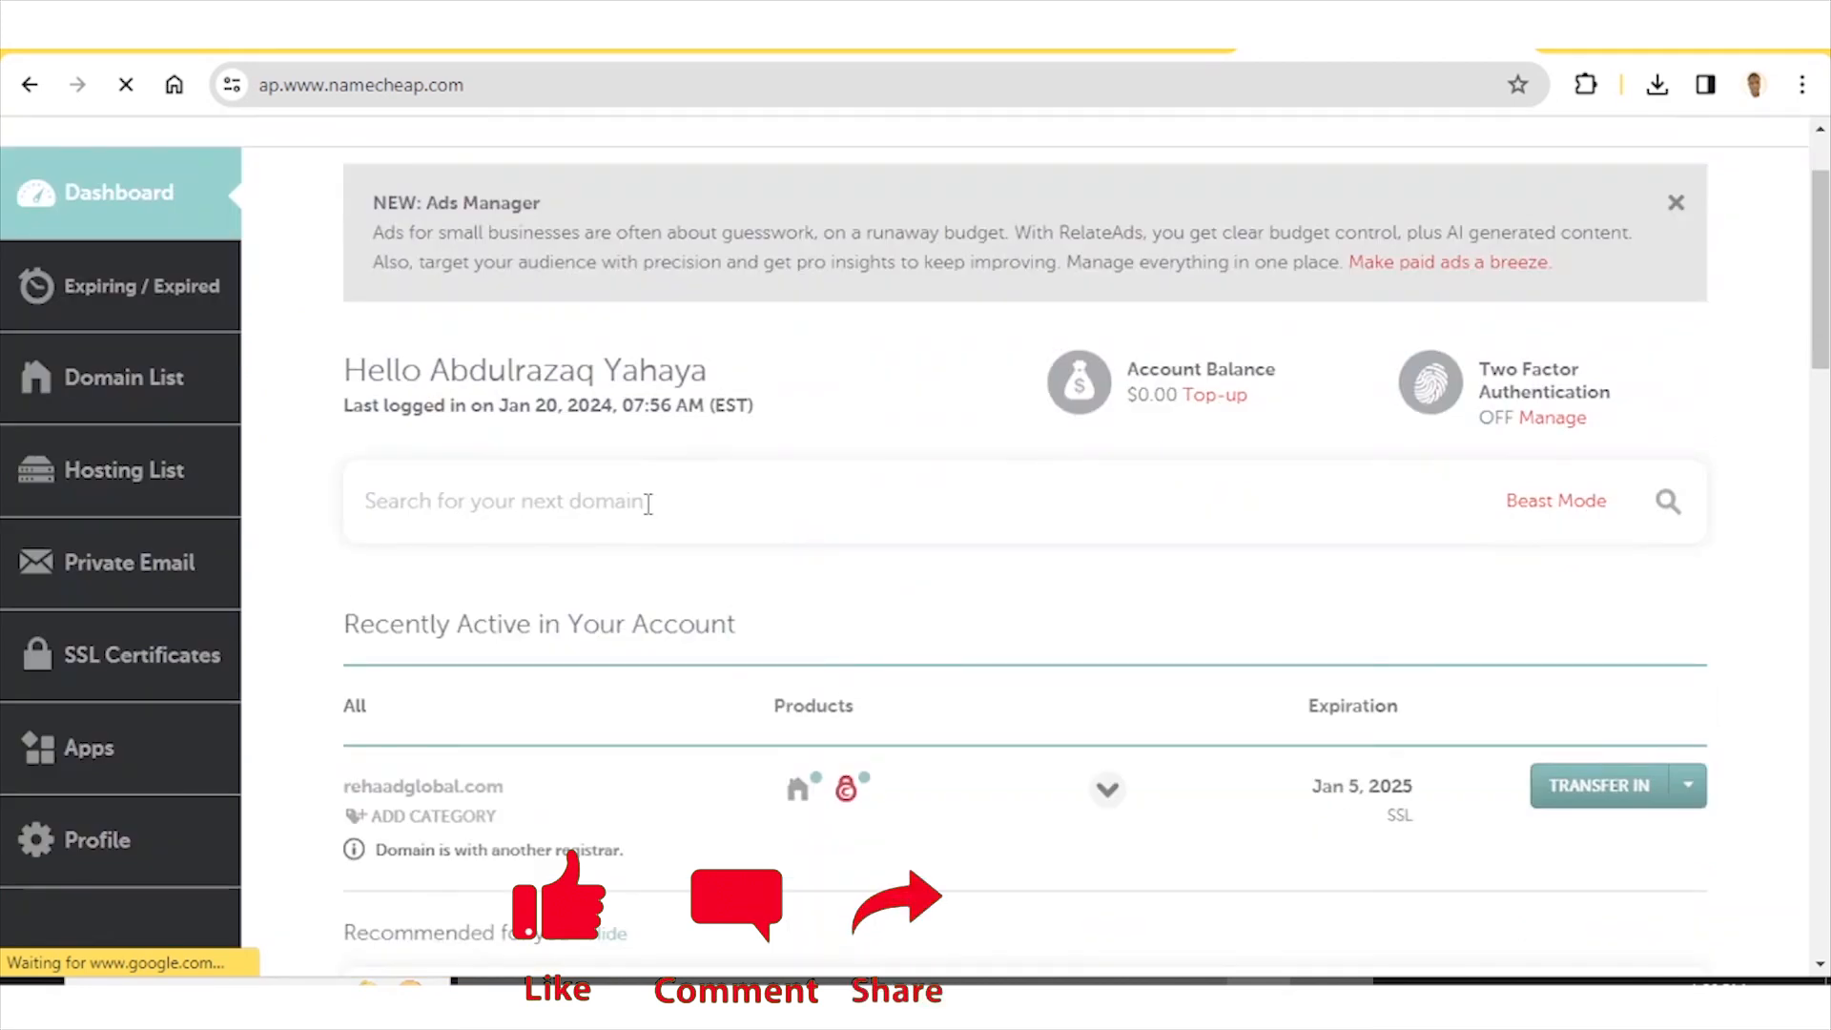
Go to the account's domain list and open the management details of fastknowers.com.
click(100, 390)
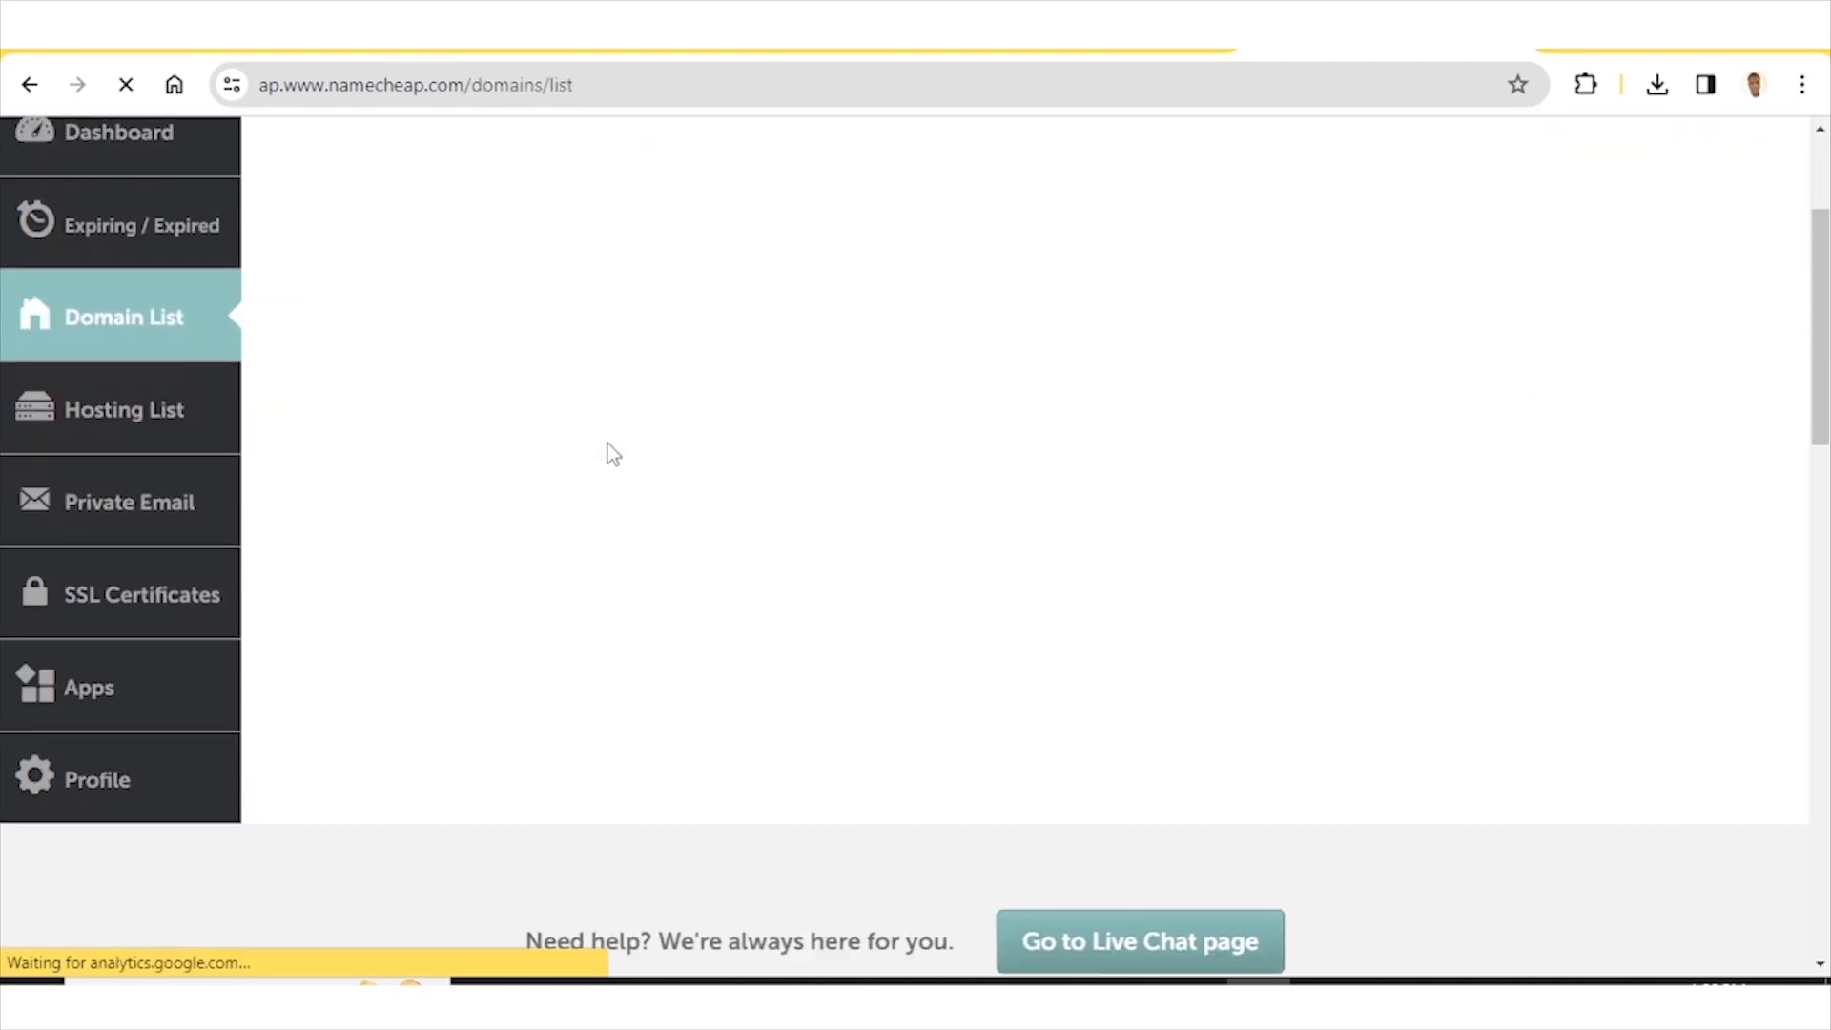
scroll(608, 444, up, 3)
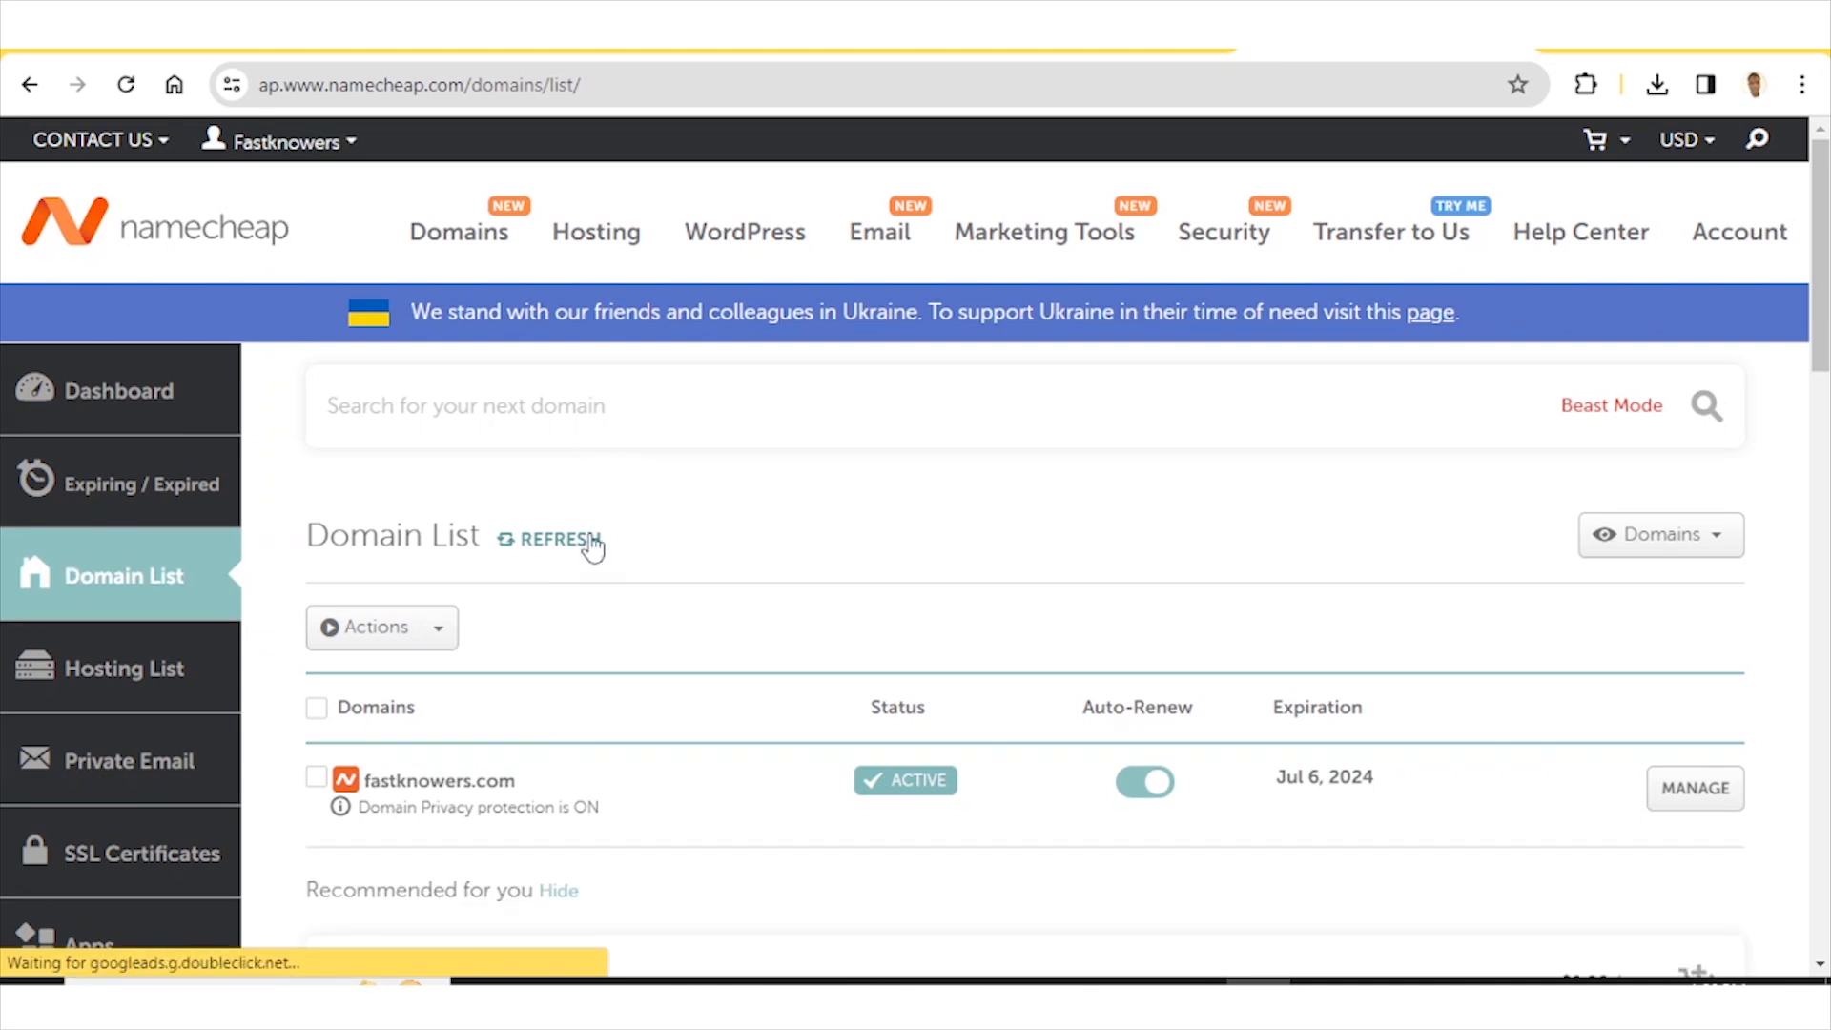
scroll(843, 505, down, 1)
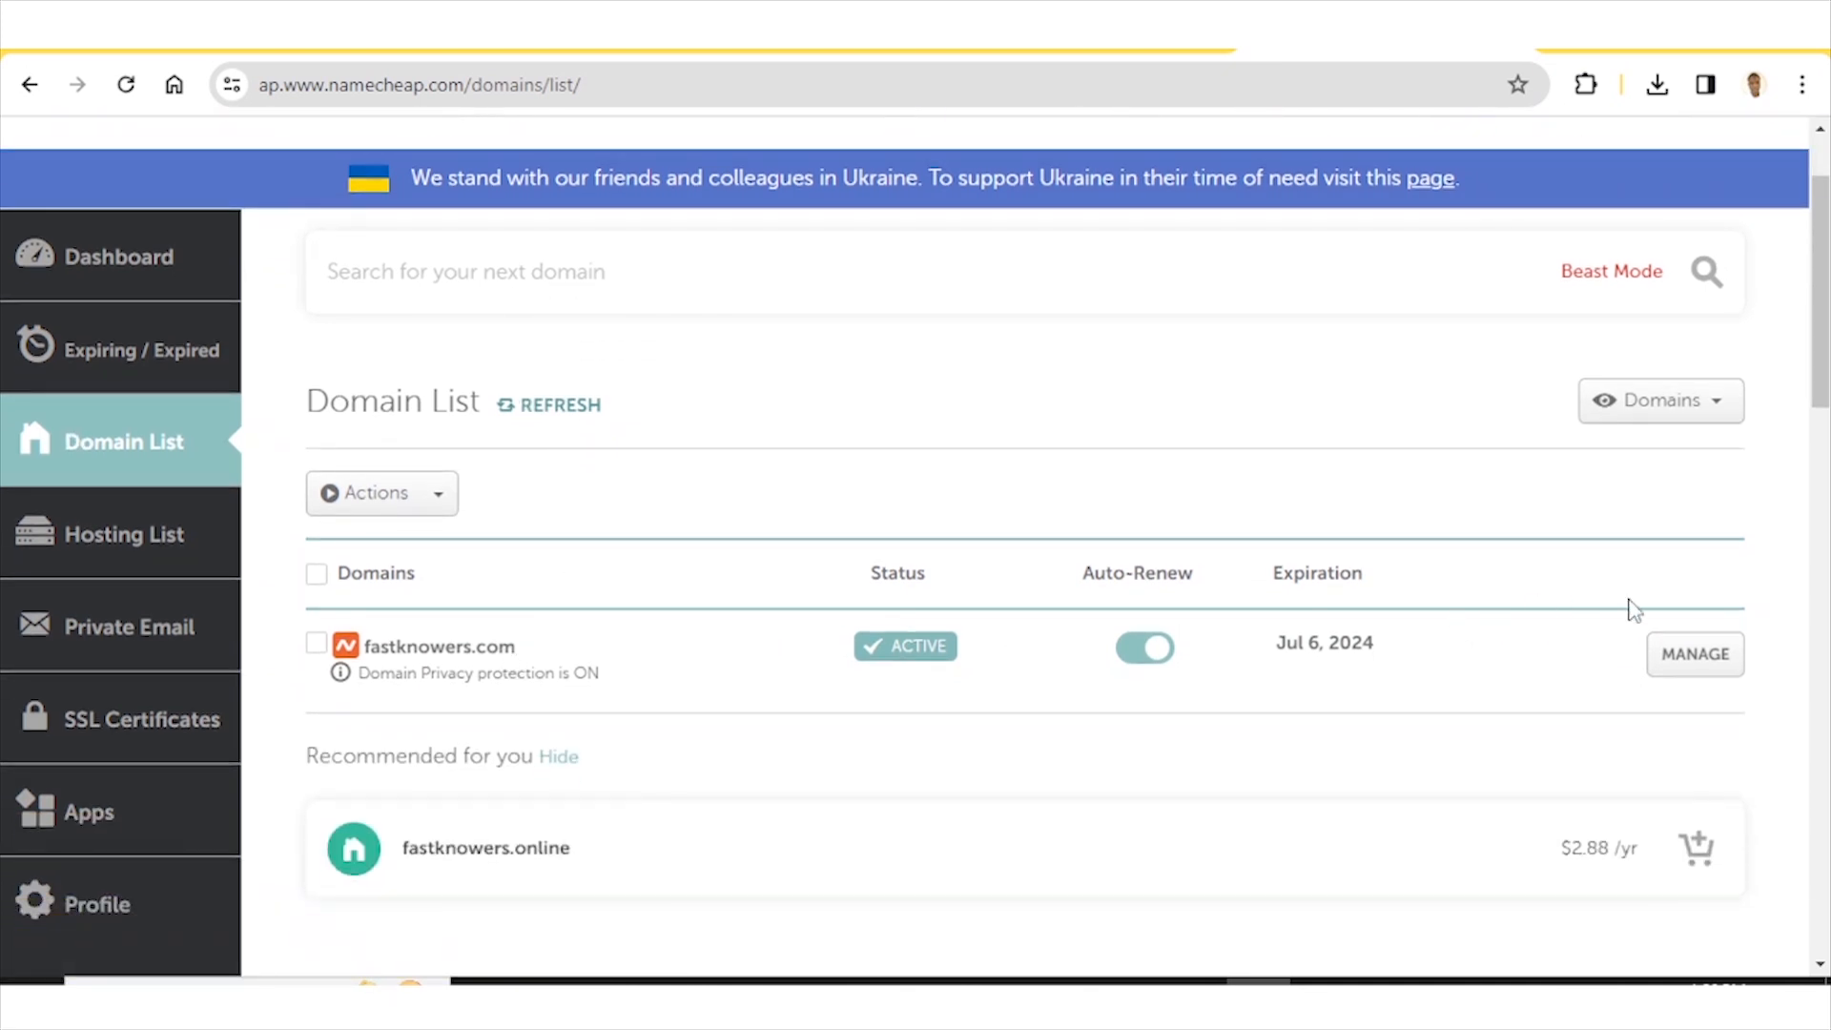
click(1693, 662)
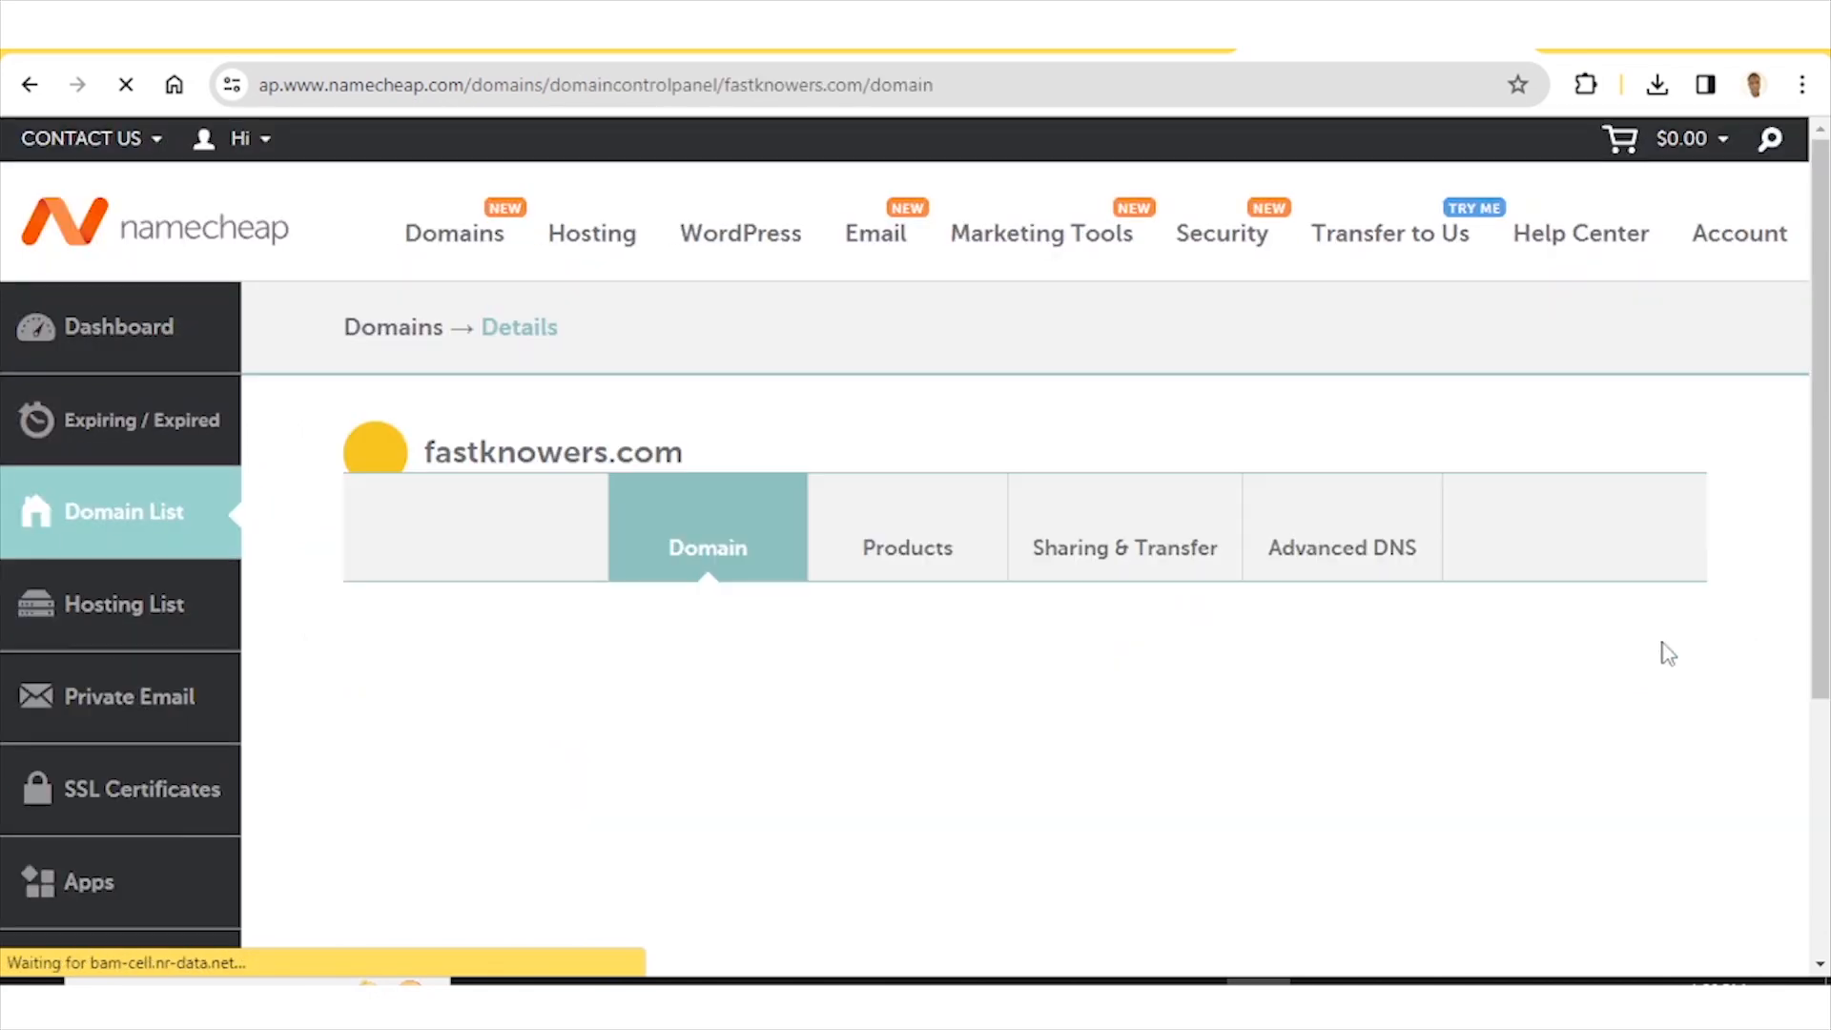
scroll(1131, 567, down, 3)
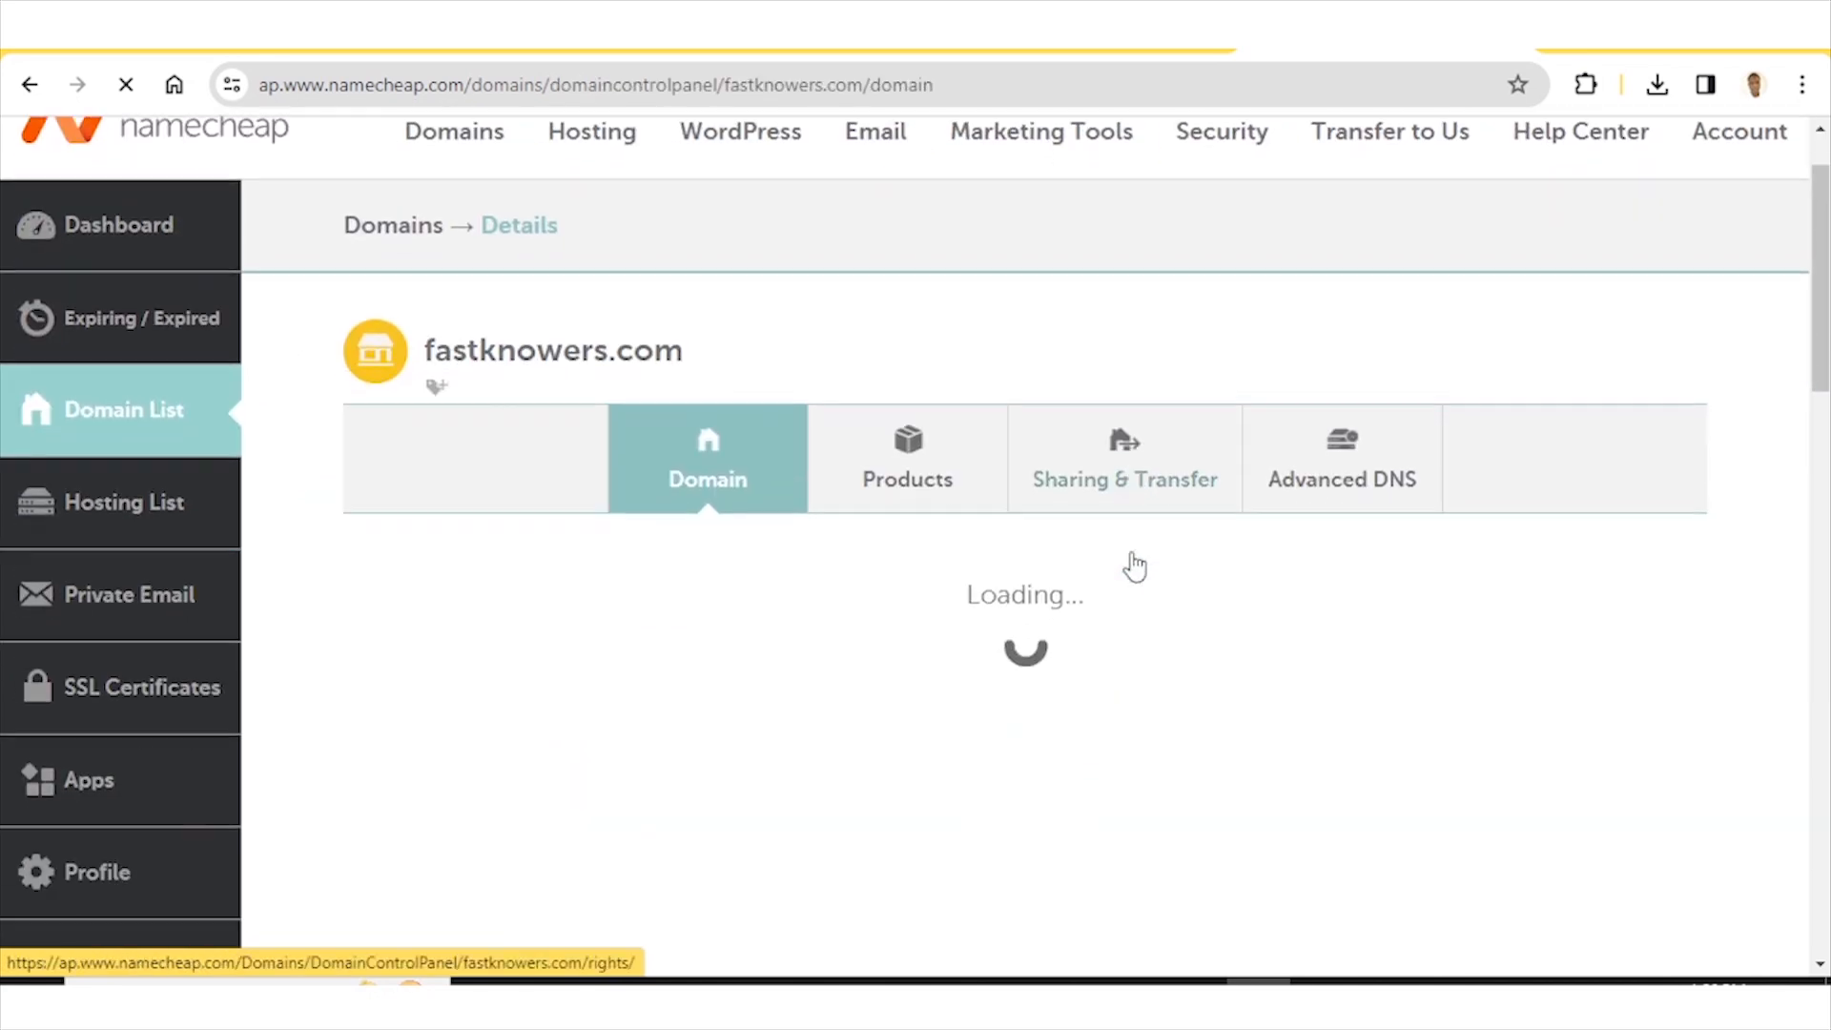
scroll(1131, 557, up, 1)
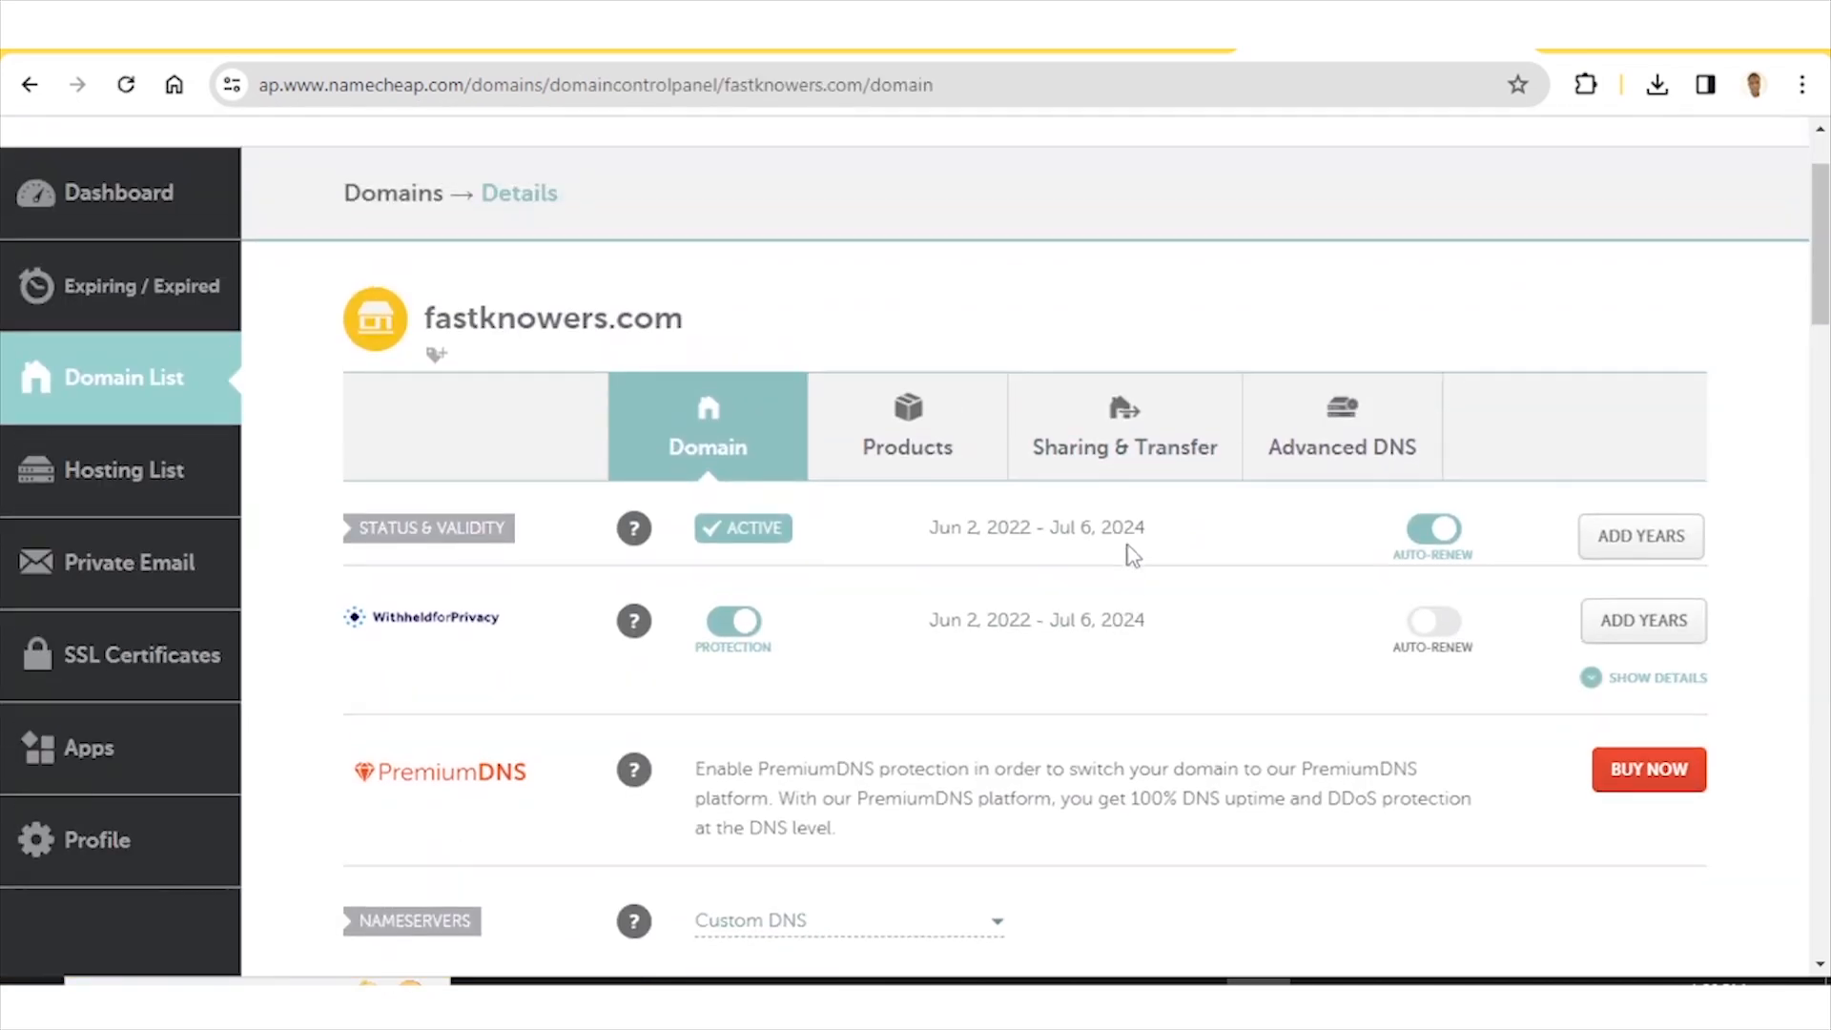
Open the Sharing & Transfer settings of fastknowers.com and go to the Transfer Out section.
click(1121, 458)
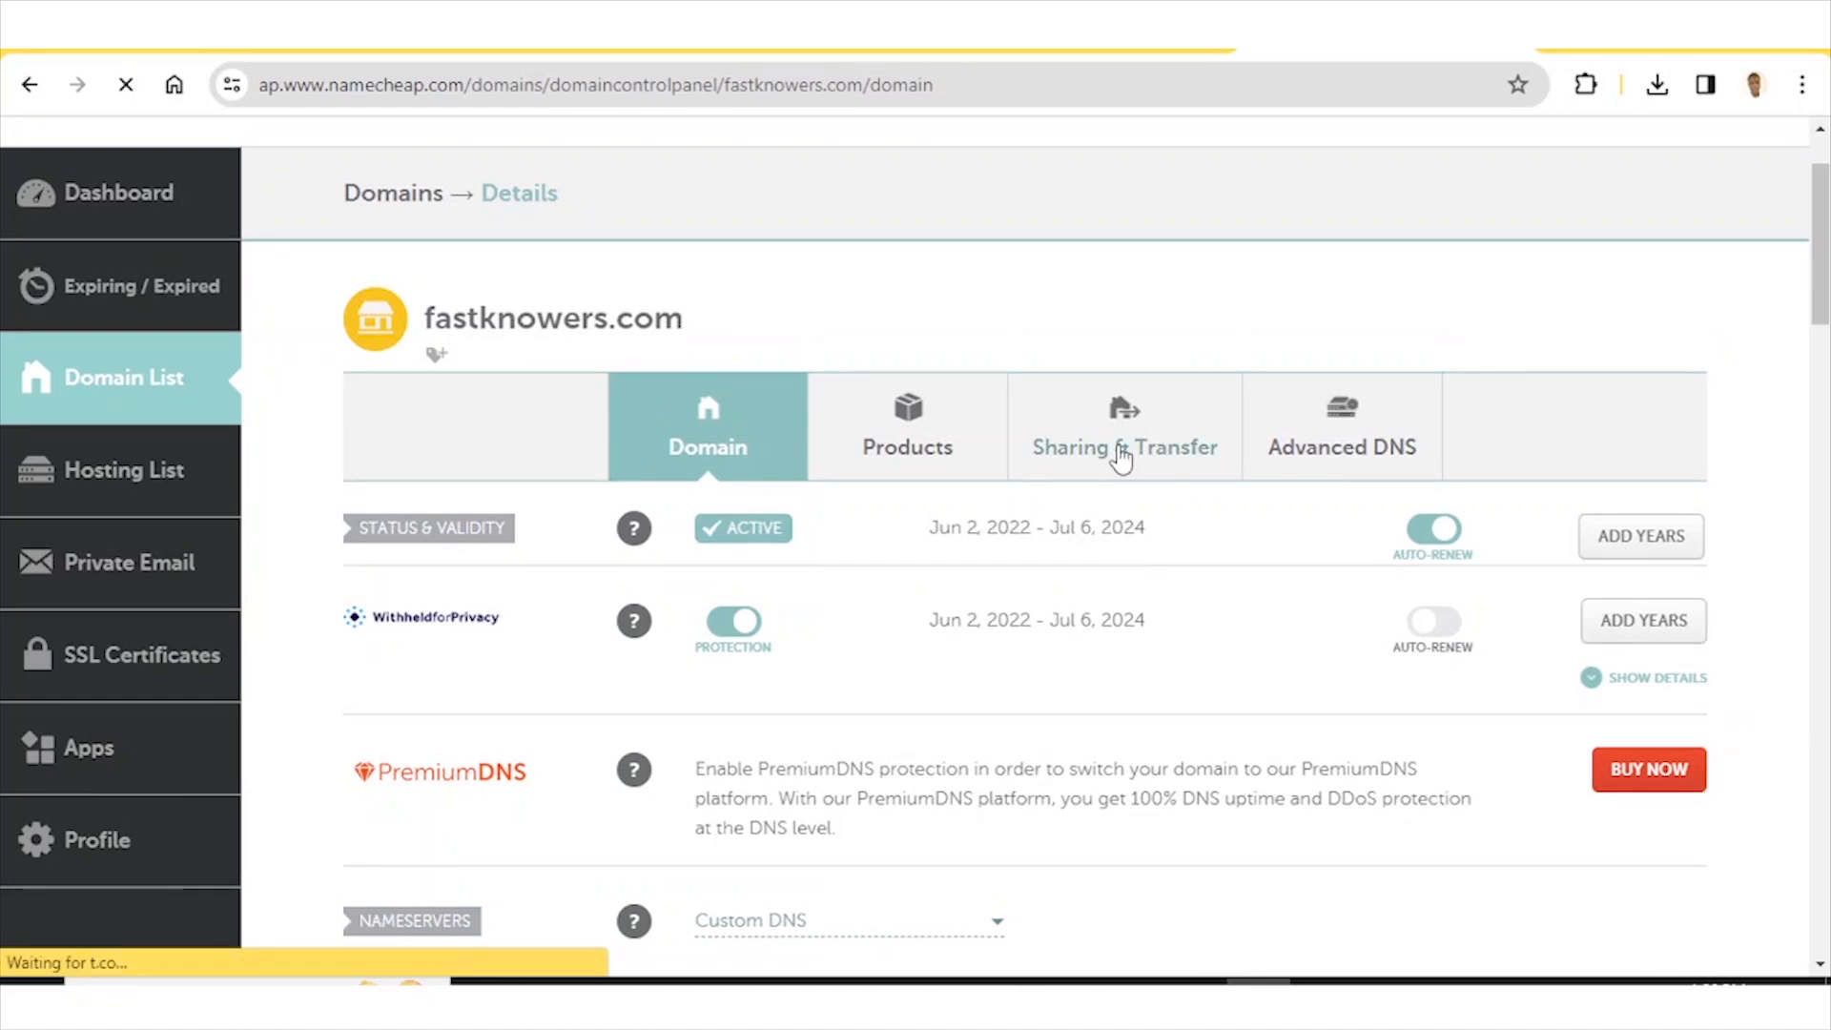
scroll(1121, 458, down, 5)
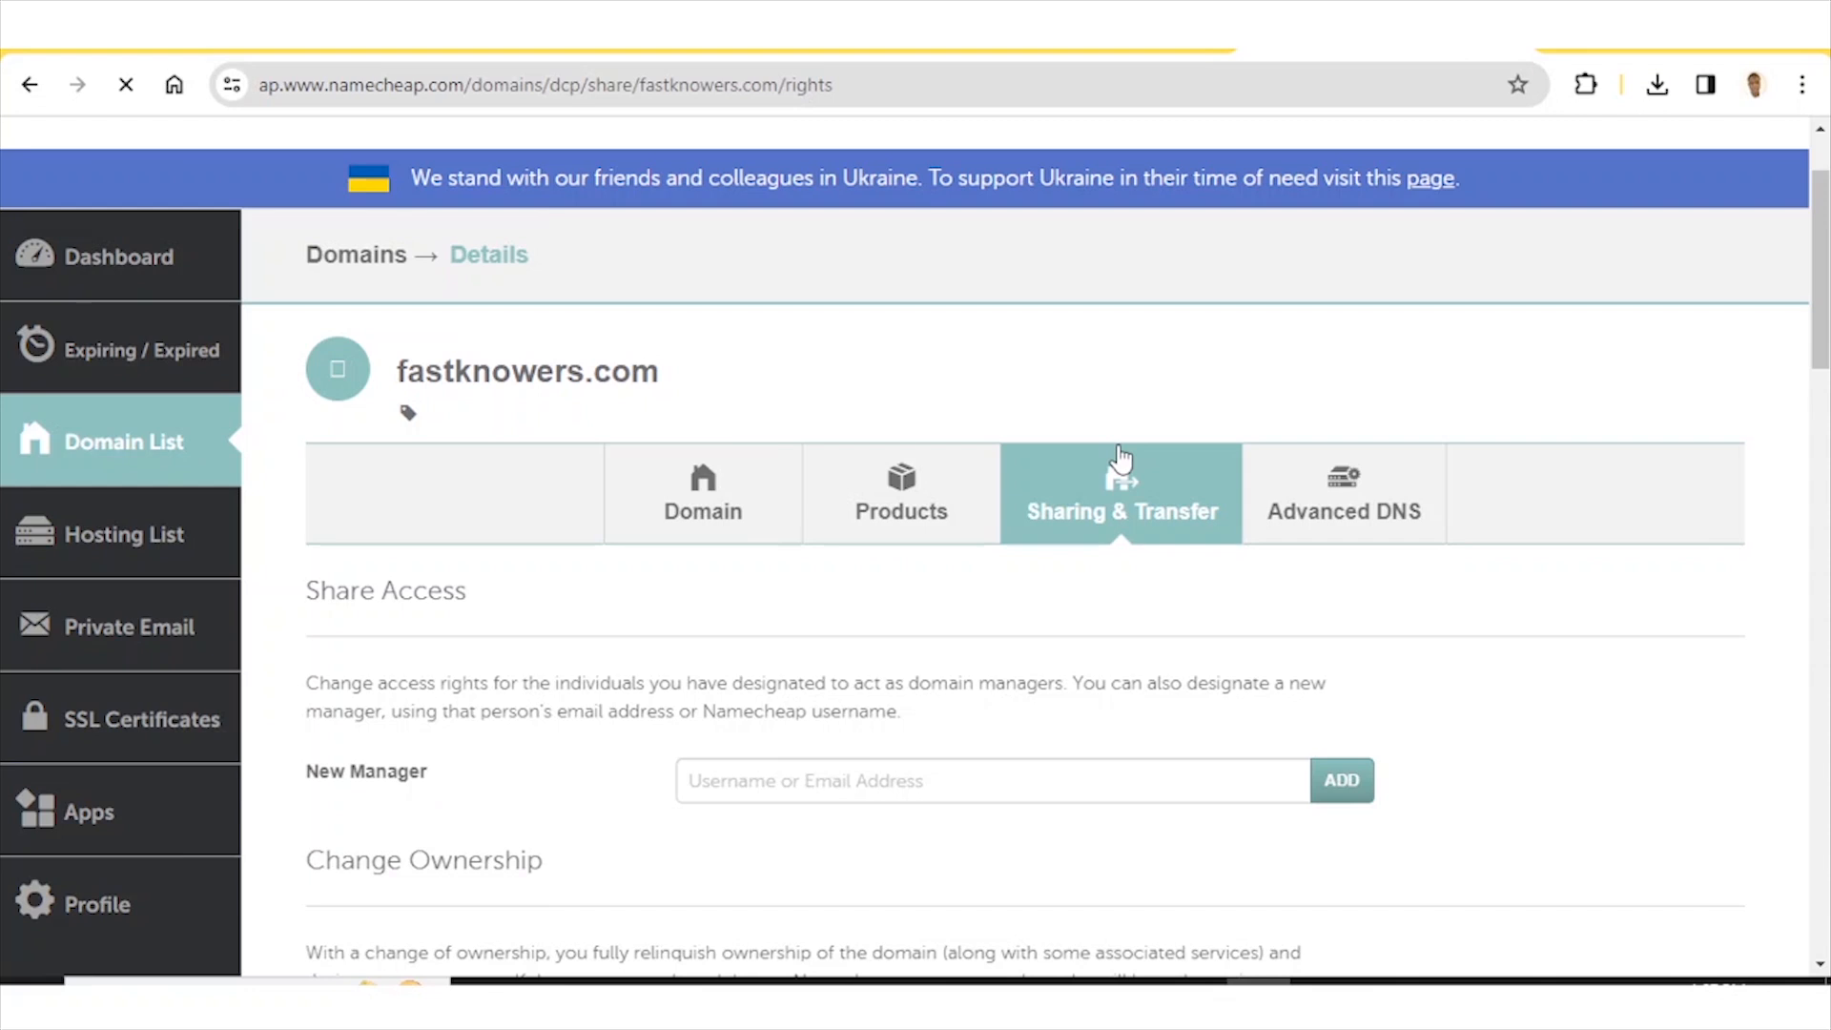
scroll(1120, 458, down, 5)
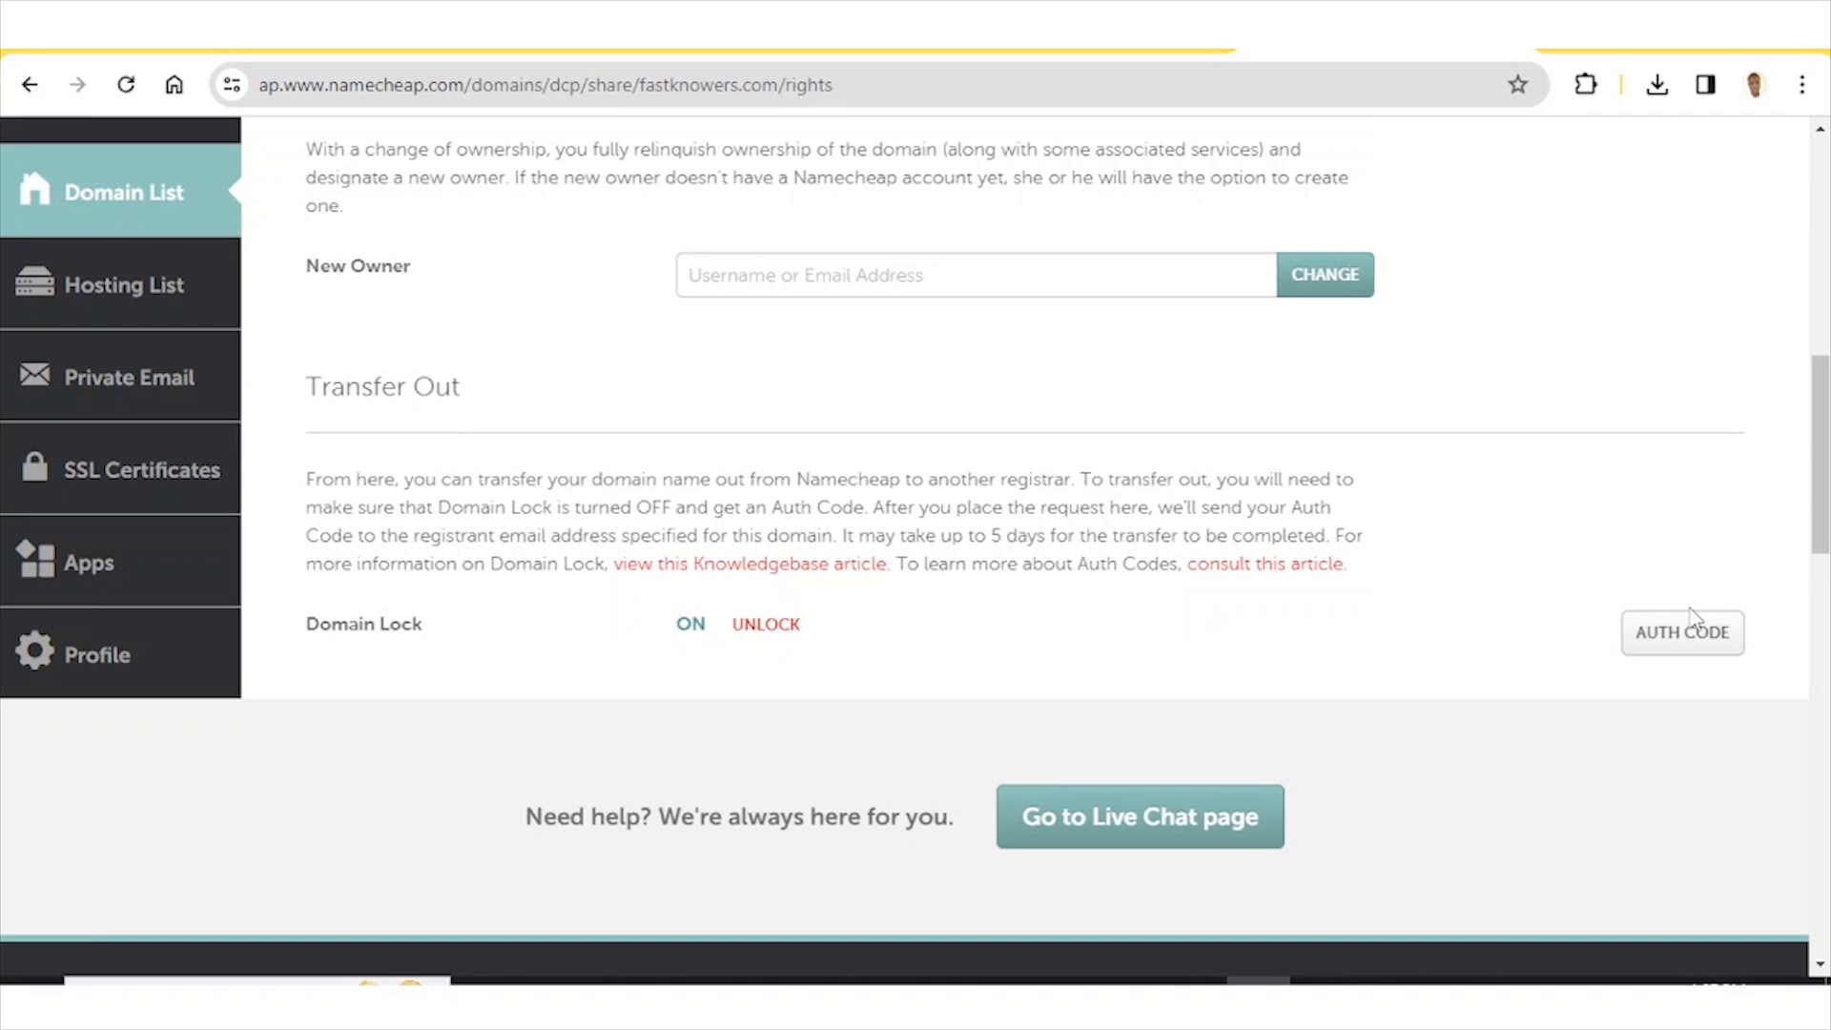
Search Google in a separate browser tab for "auth code is known as what".
key(ctrl+t)
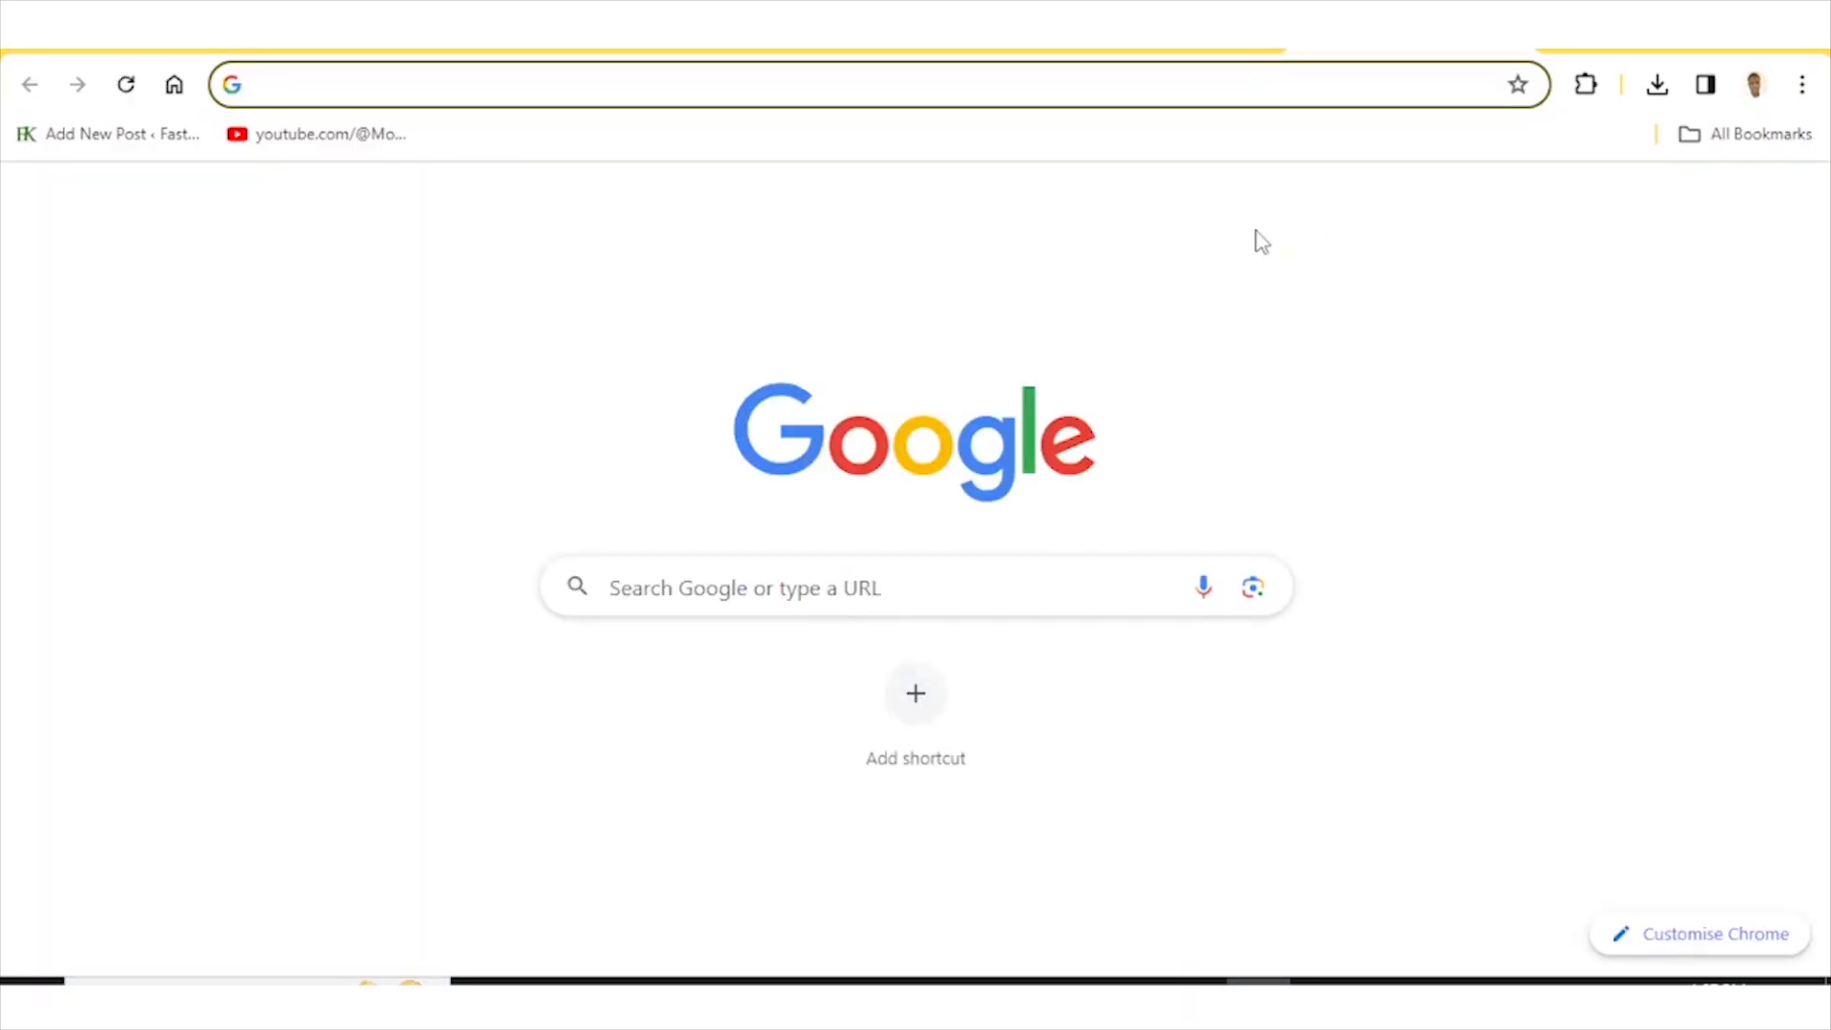
text(auth code is known as what)
key(Return)
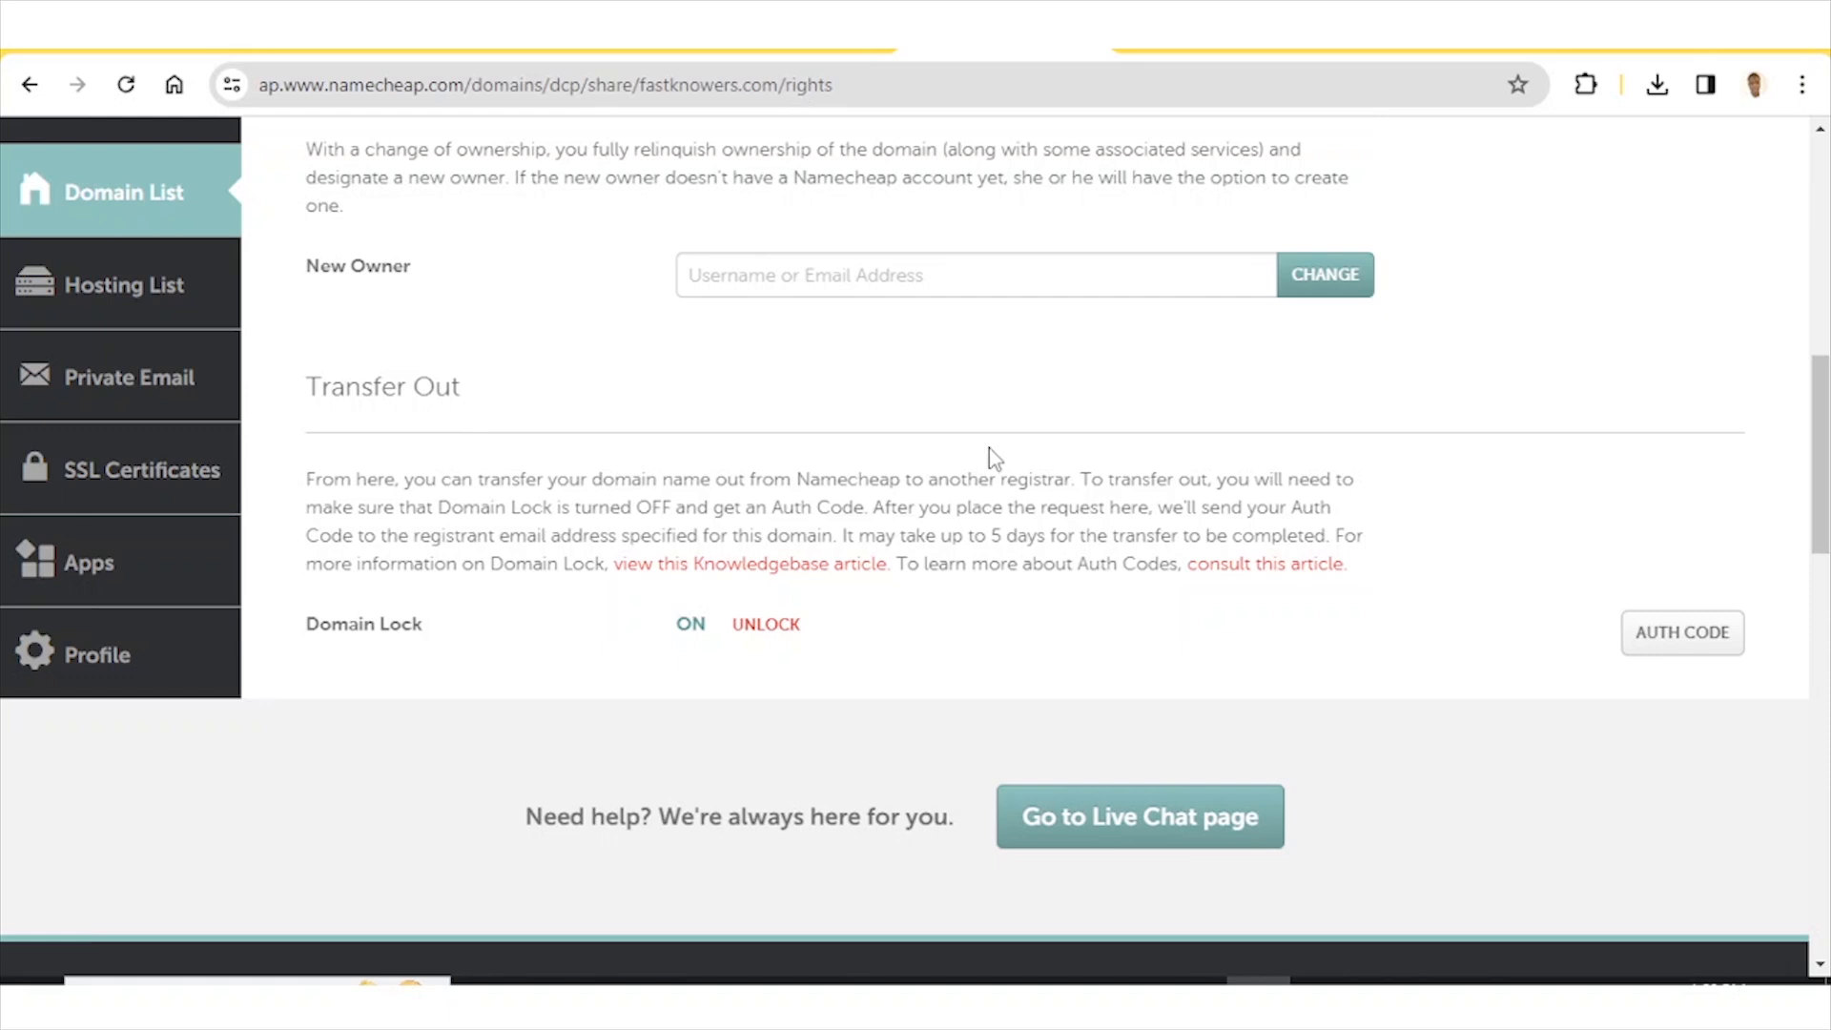
Unlock the Domain Lock of fastknowers.com under Transfer Out.
scroll(668, 587, up, 1)
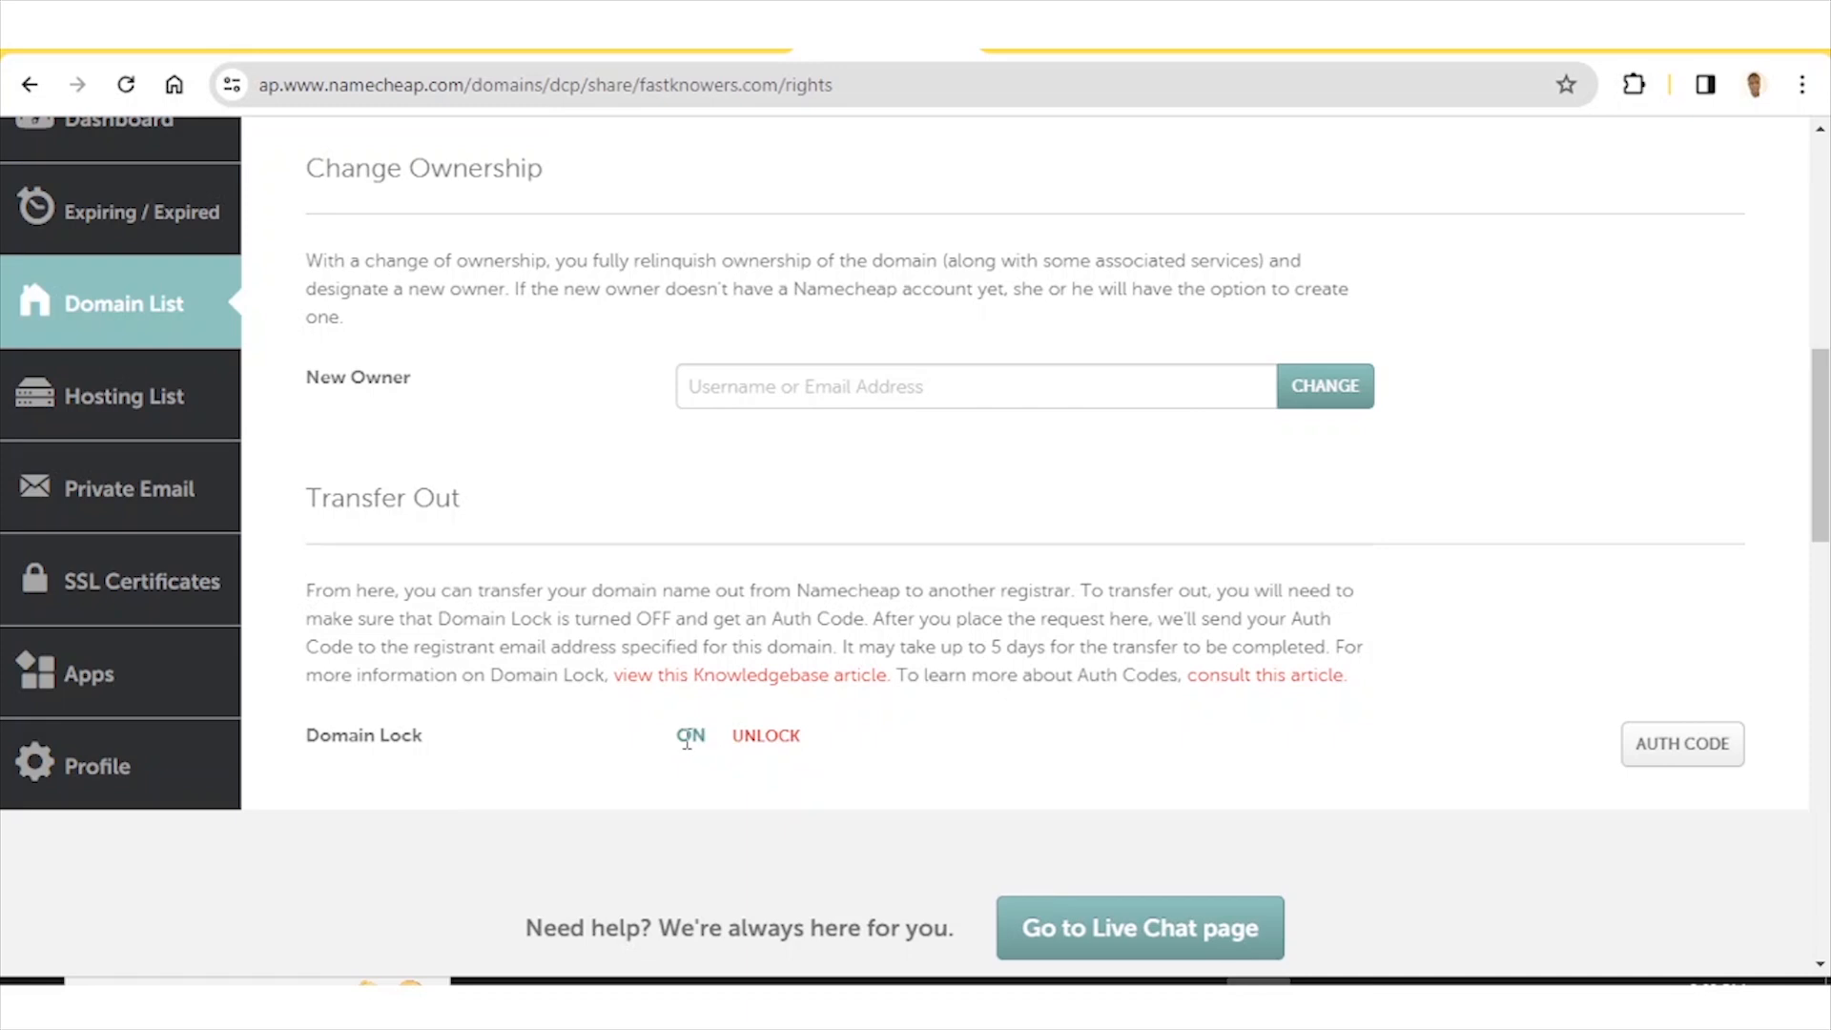
click(746, 742)
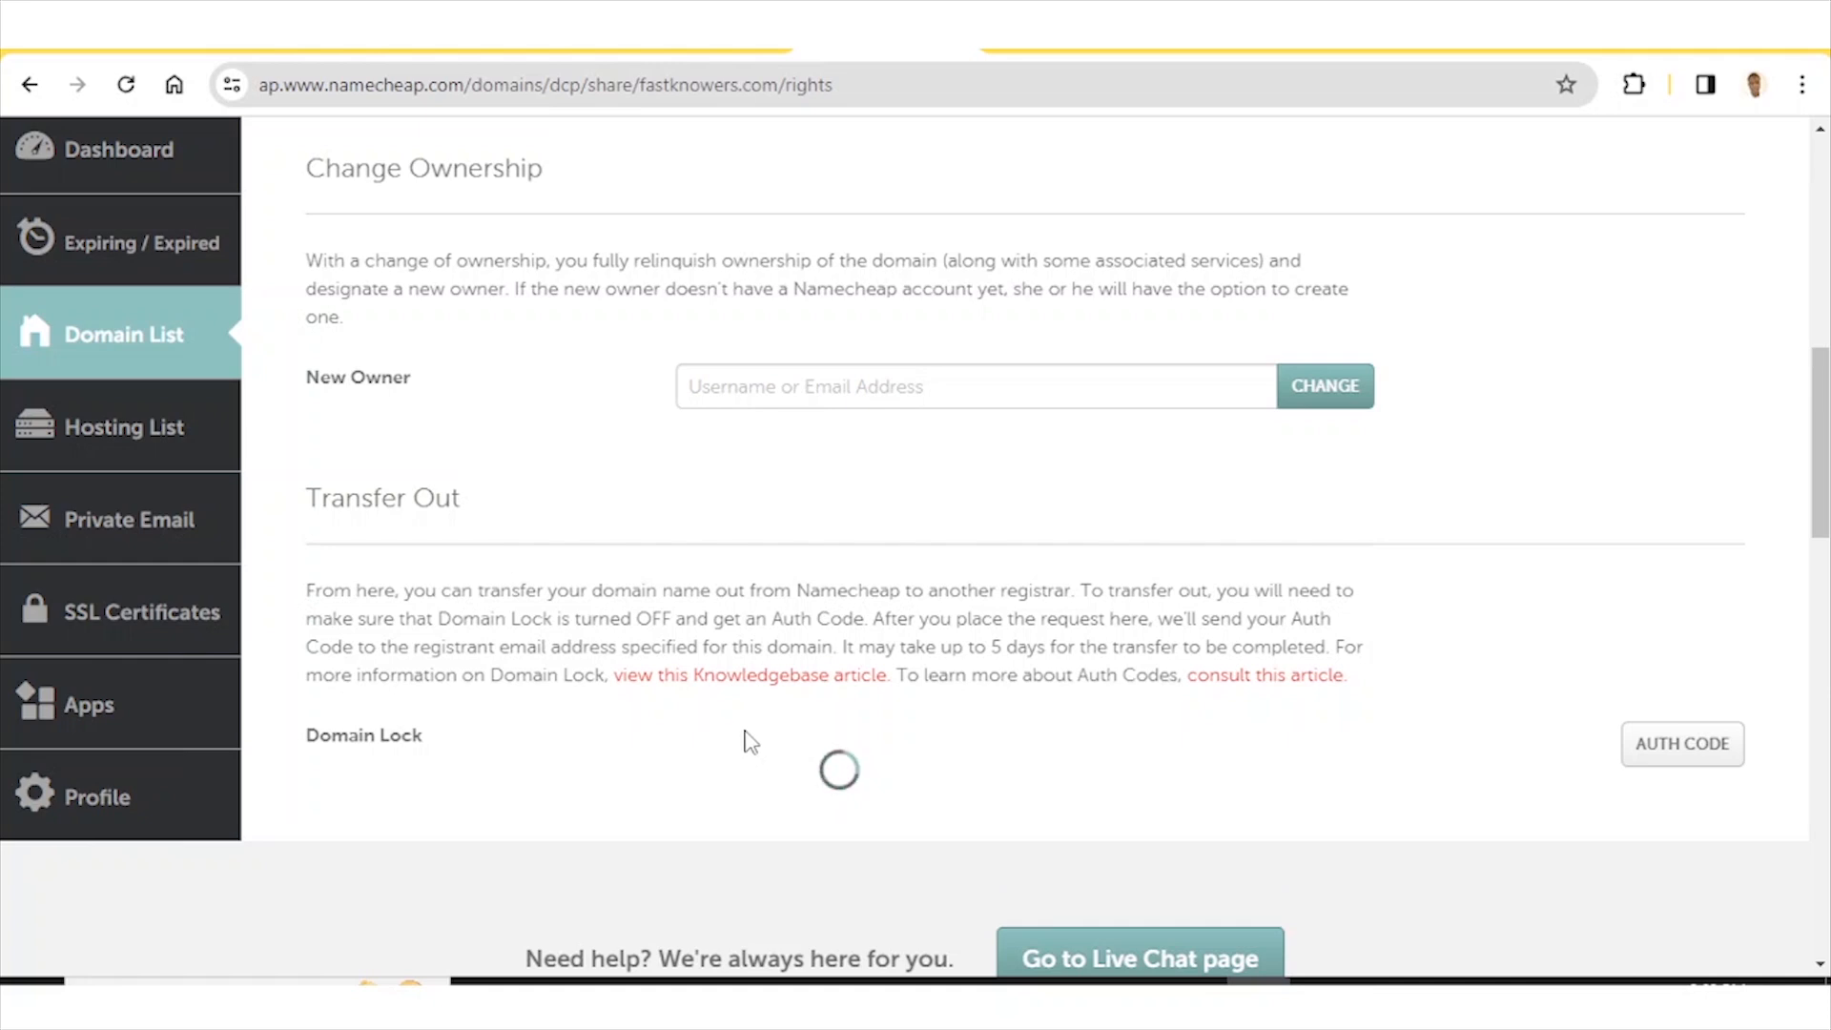
scroll(740, 695, down, 1)
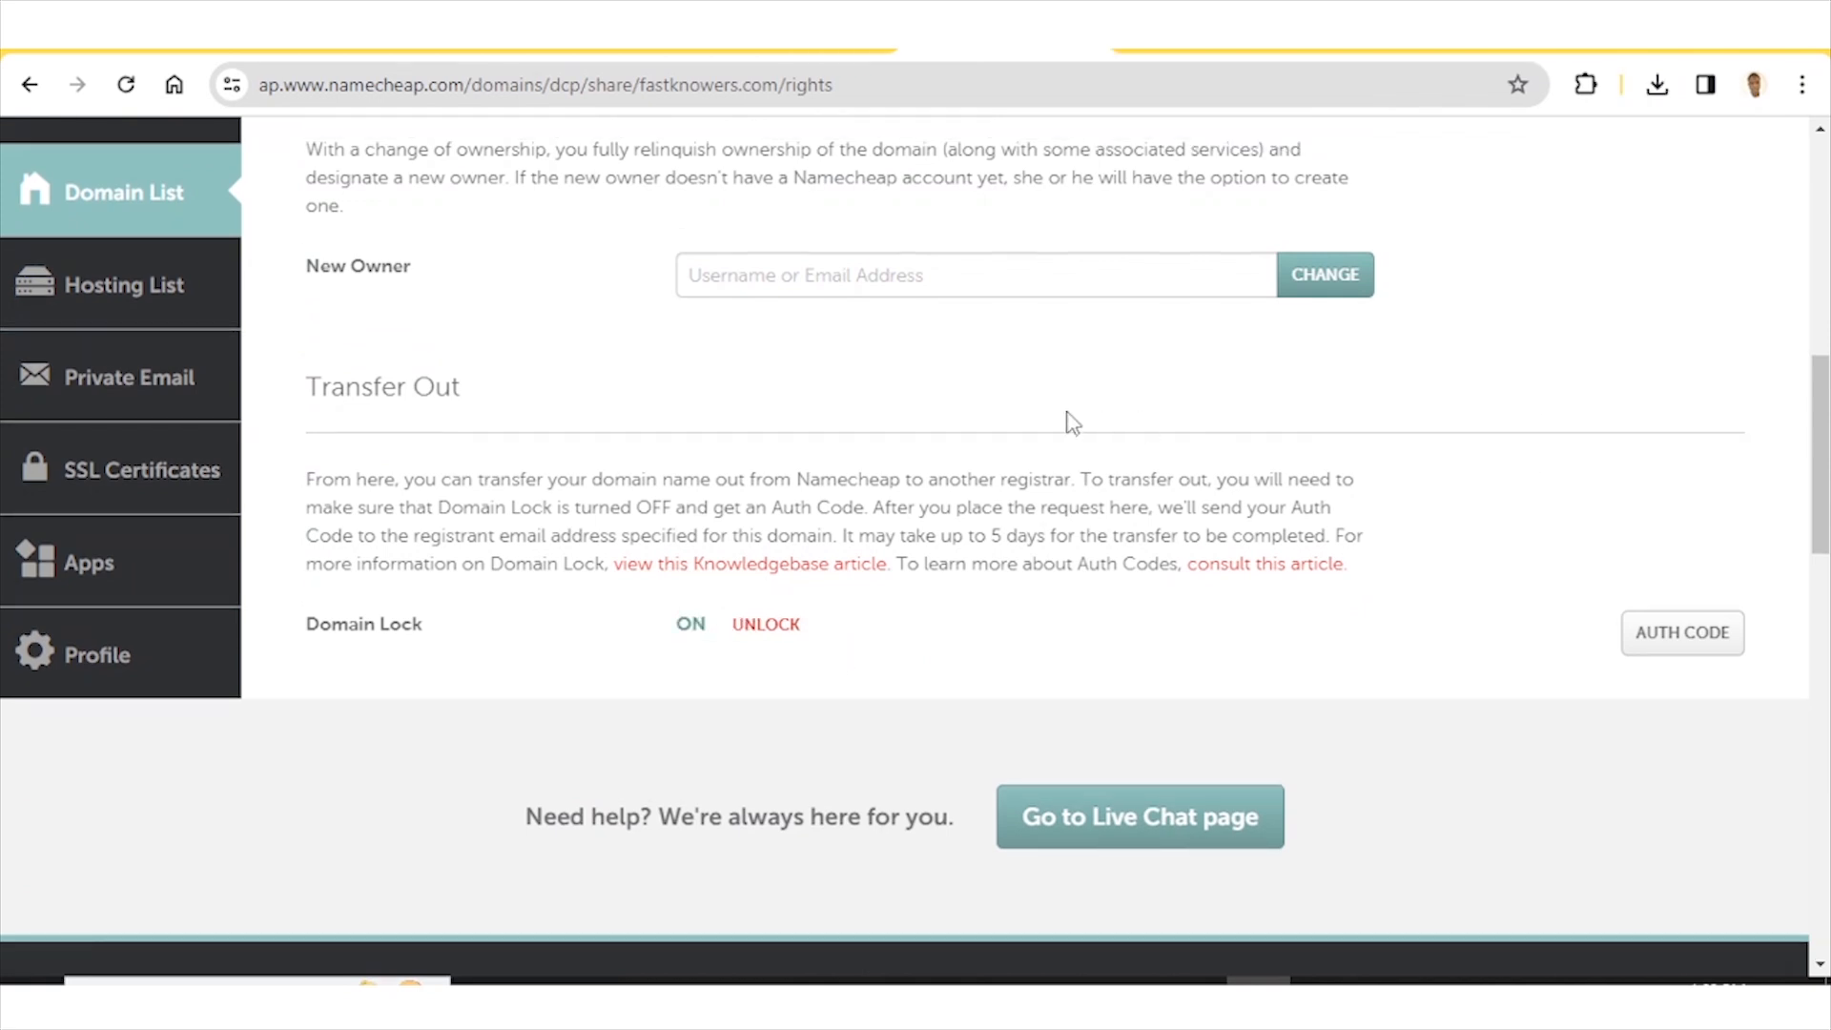
Look at the Upperlink Open Ticket page, then return to the Transfer Out section in Namecheap.
scroll(1066, 413, up, 3)
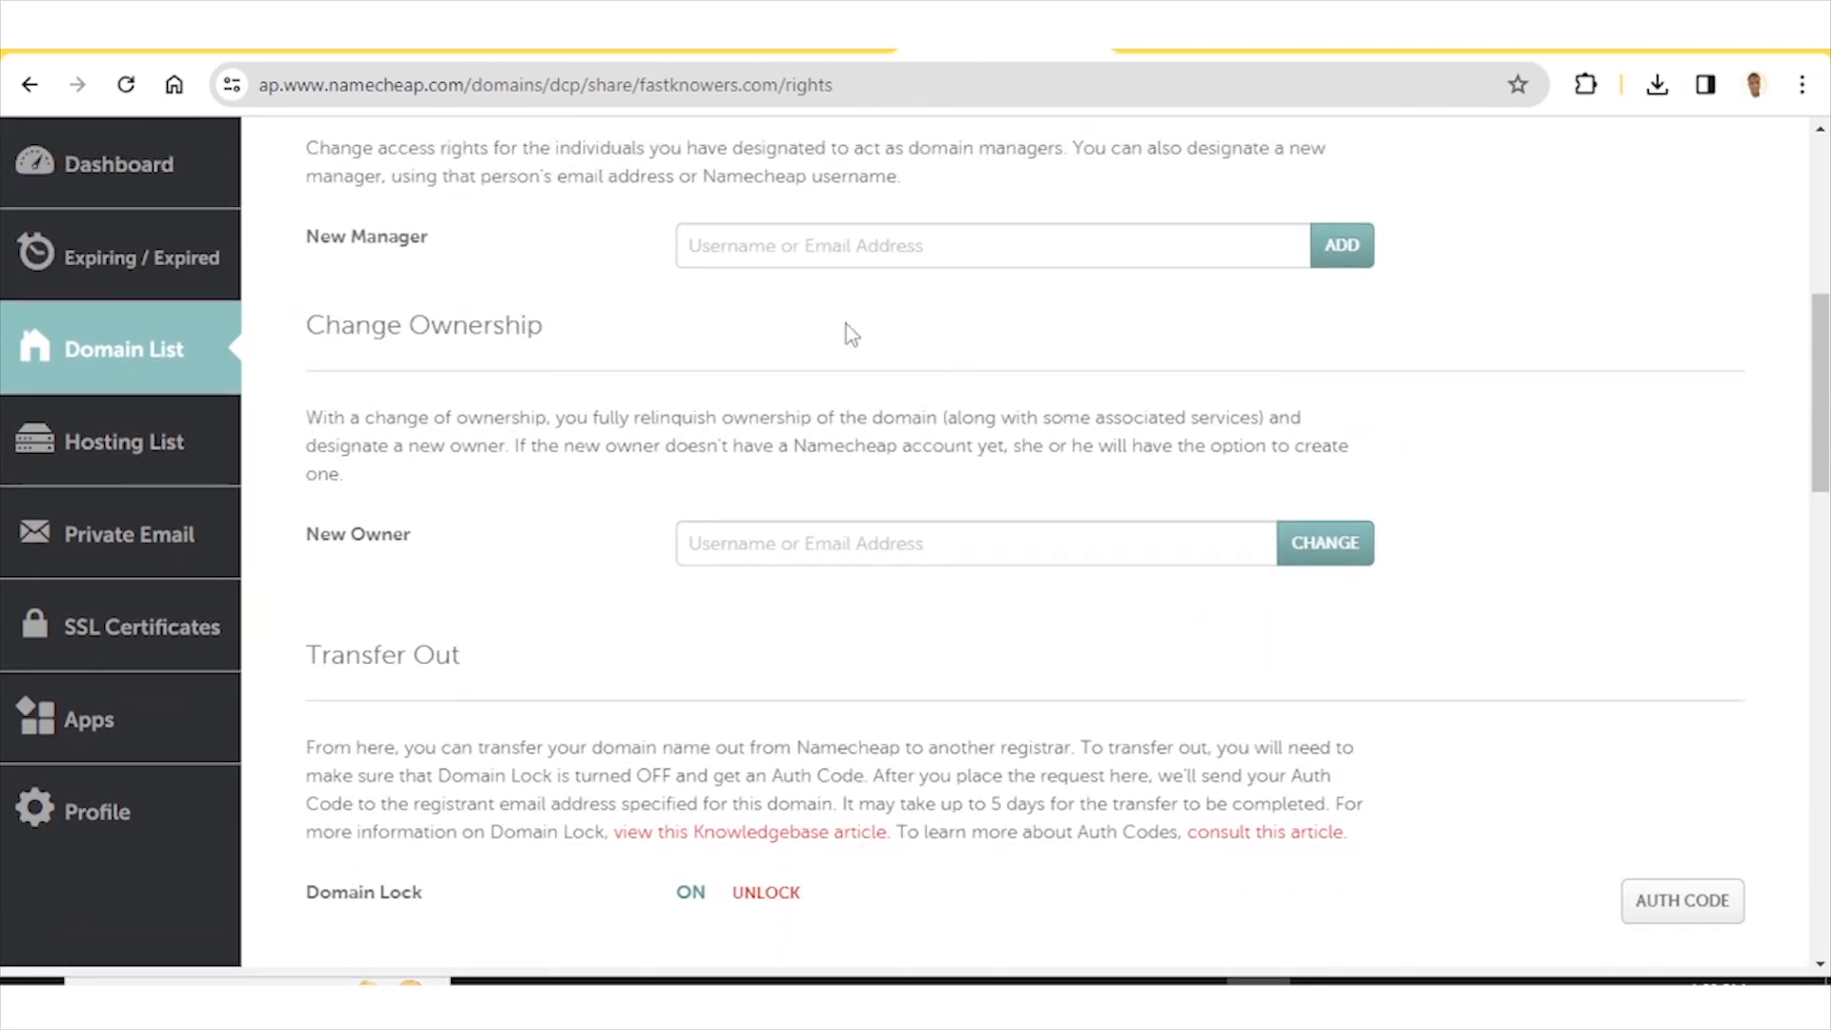
click(794, 34)
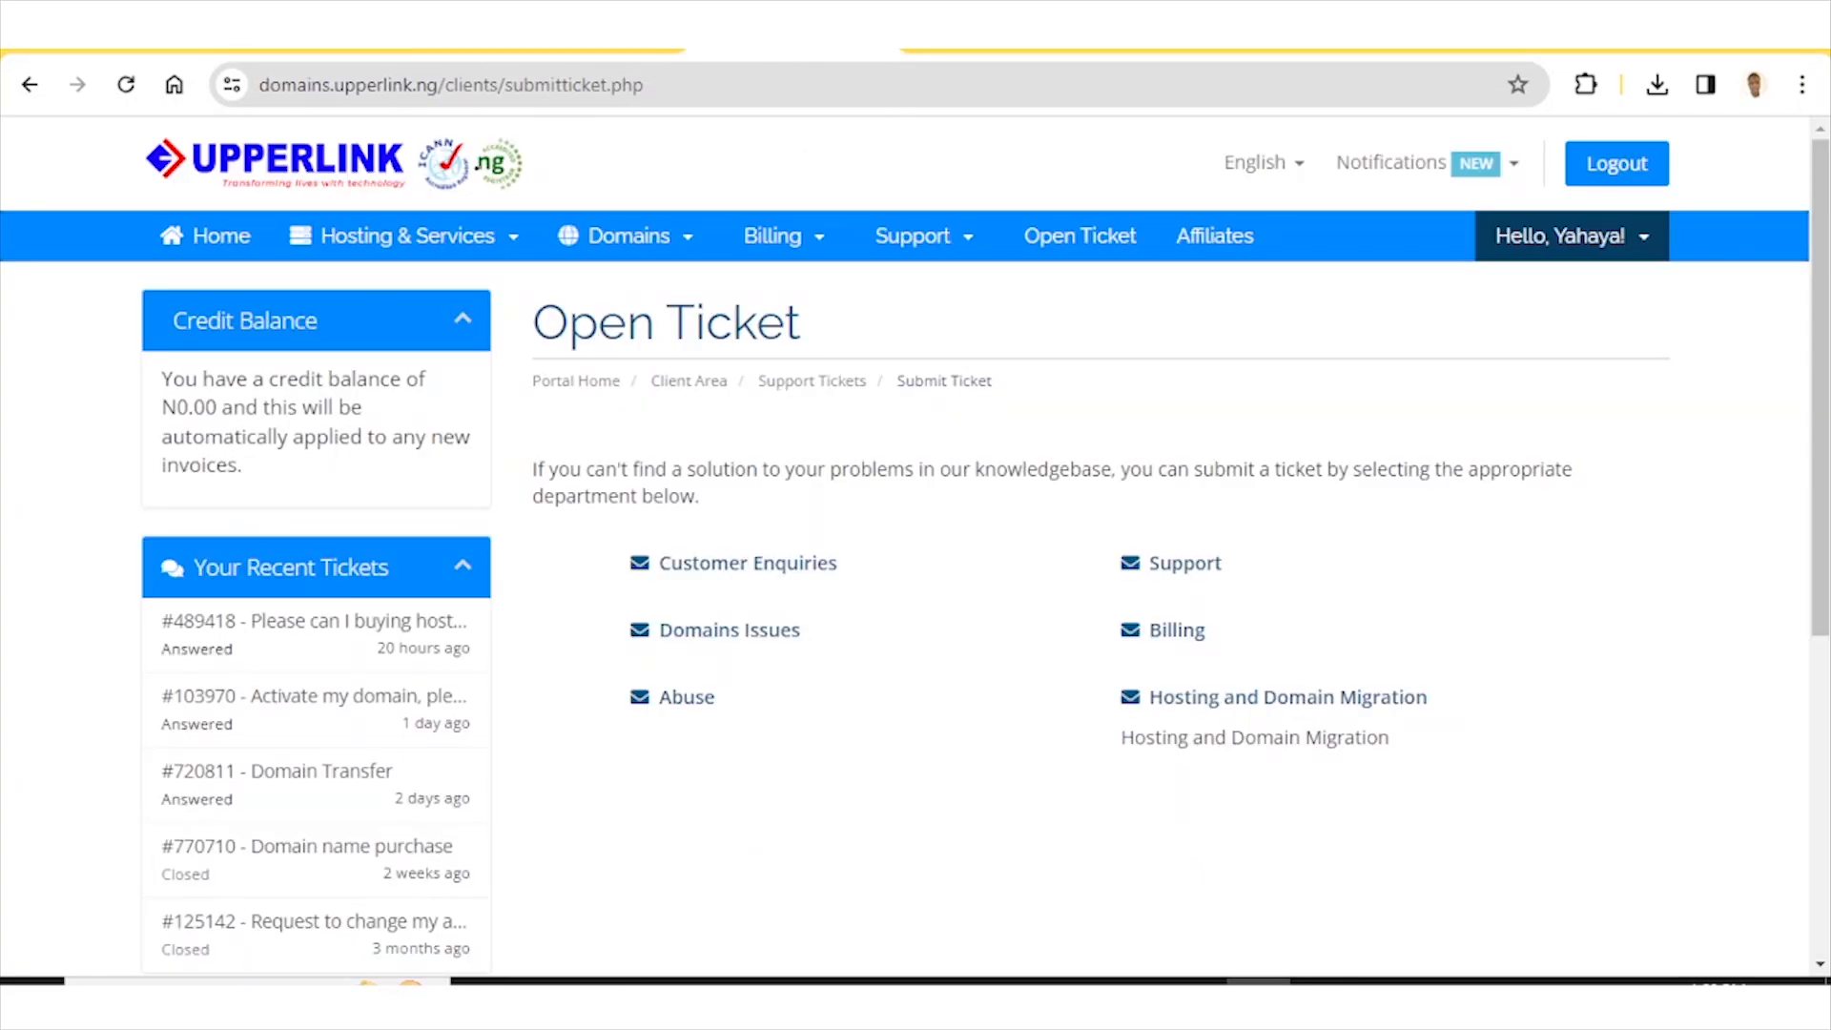
click(1005, 35)
scroll(748, 387, down, 3)
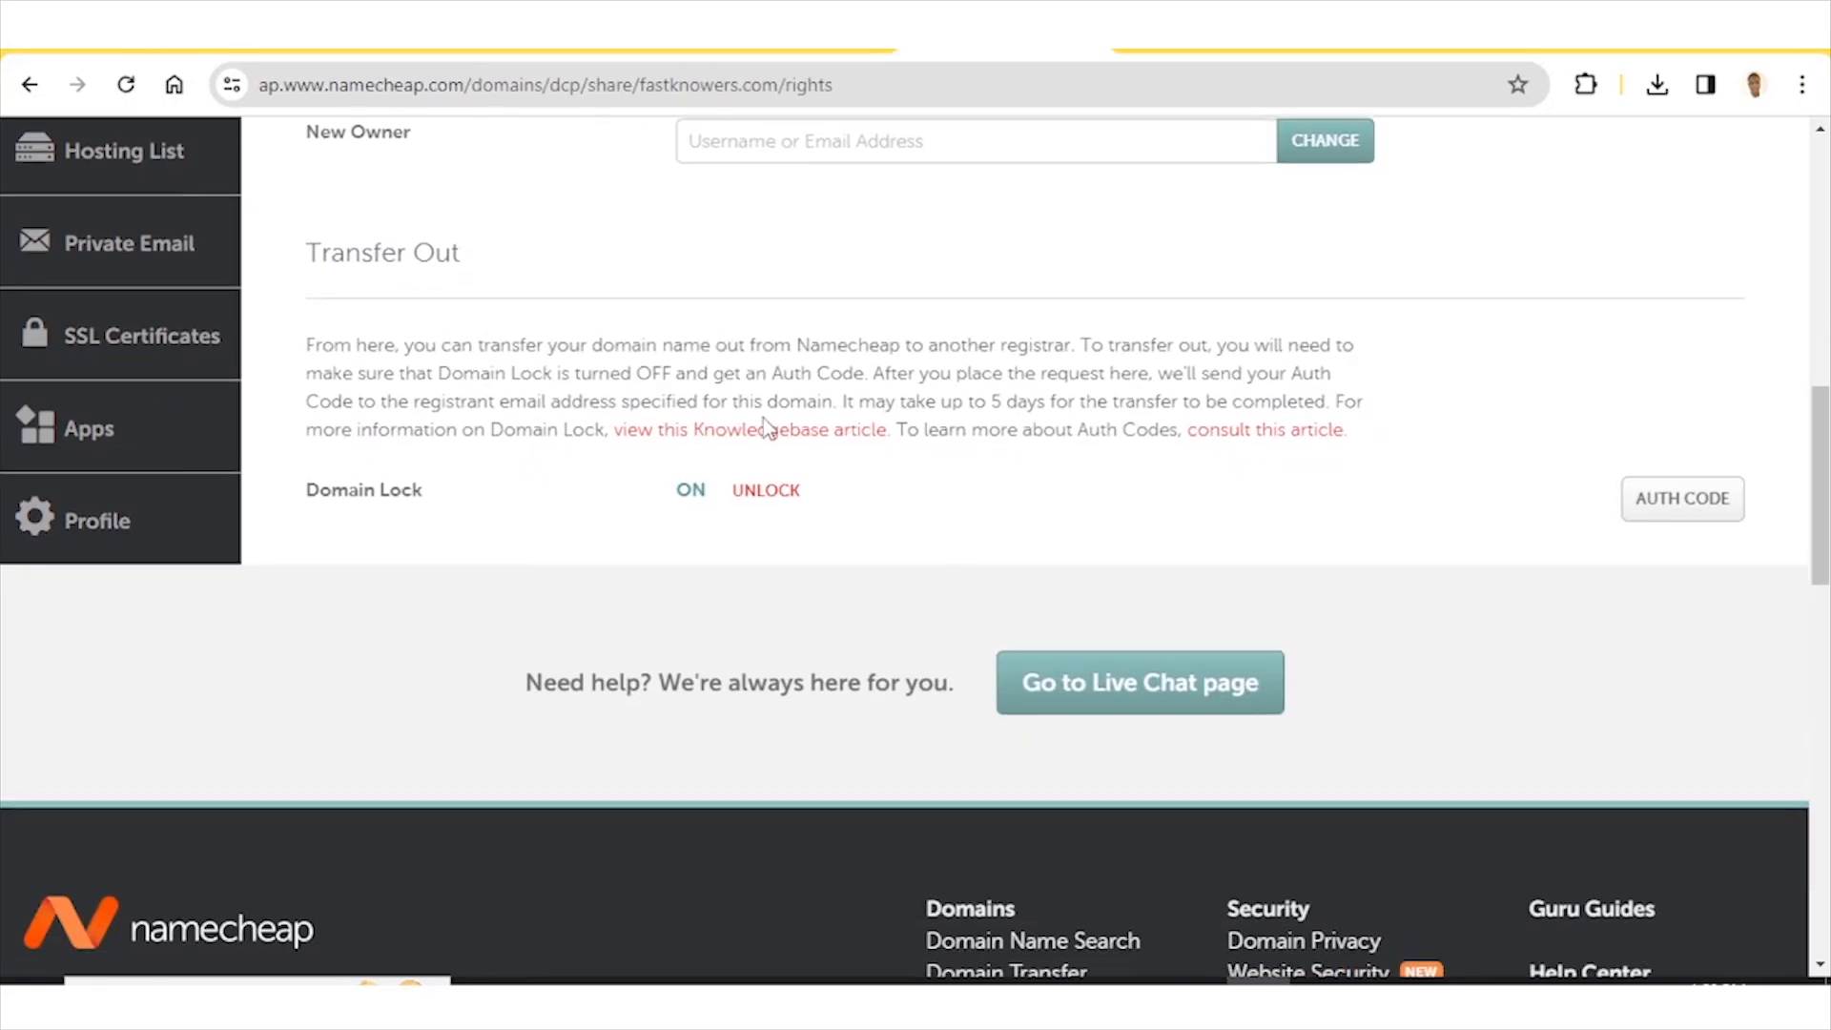
Open the auth code request for fastknowers.com and review the available reasons for transferring out and the comments field.
click(1678, 498)
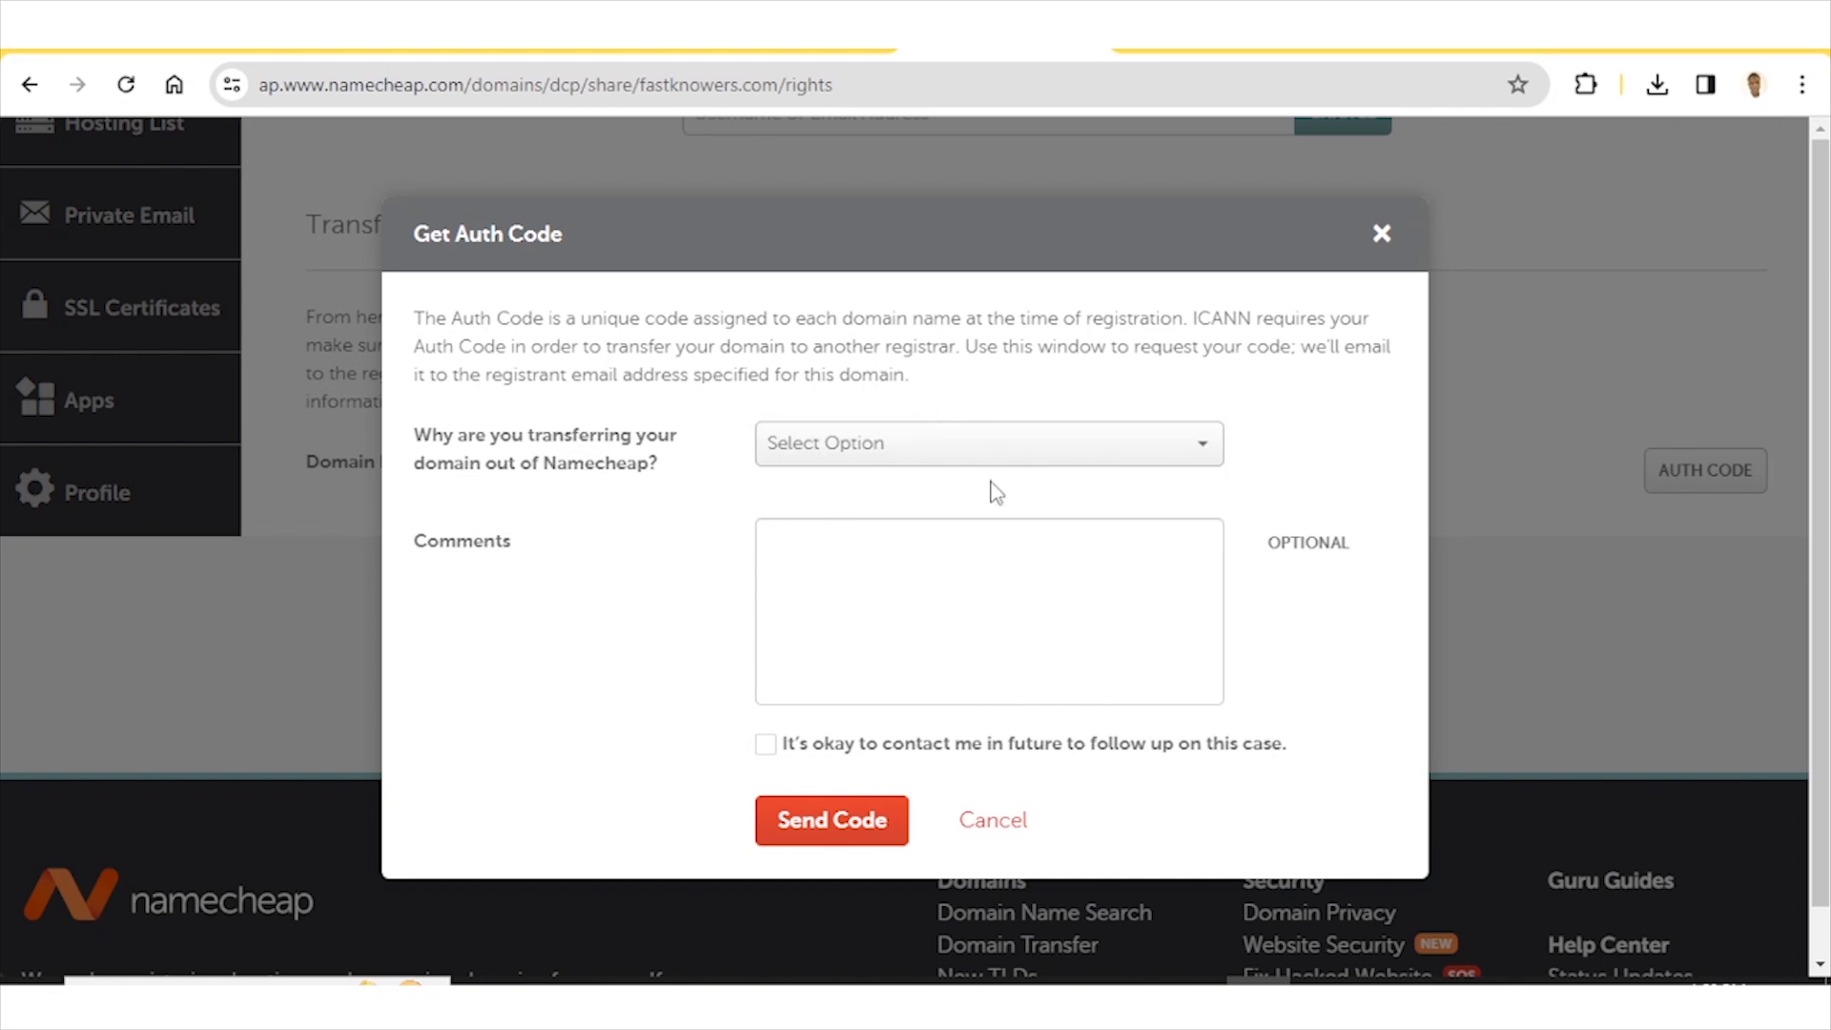
click(1205, 449)
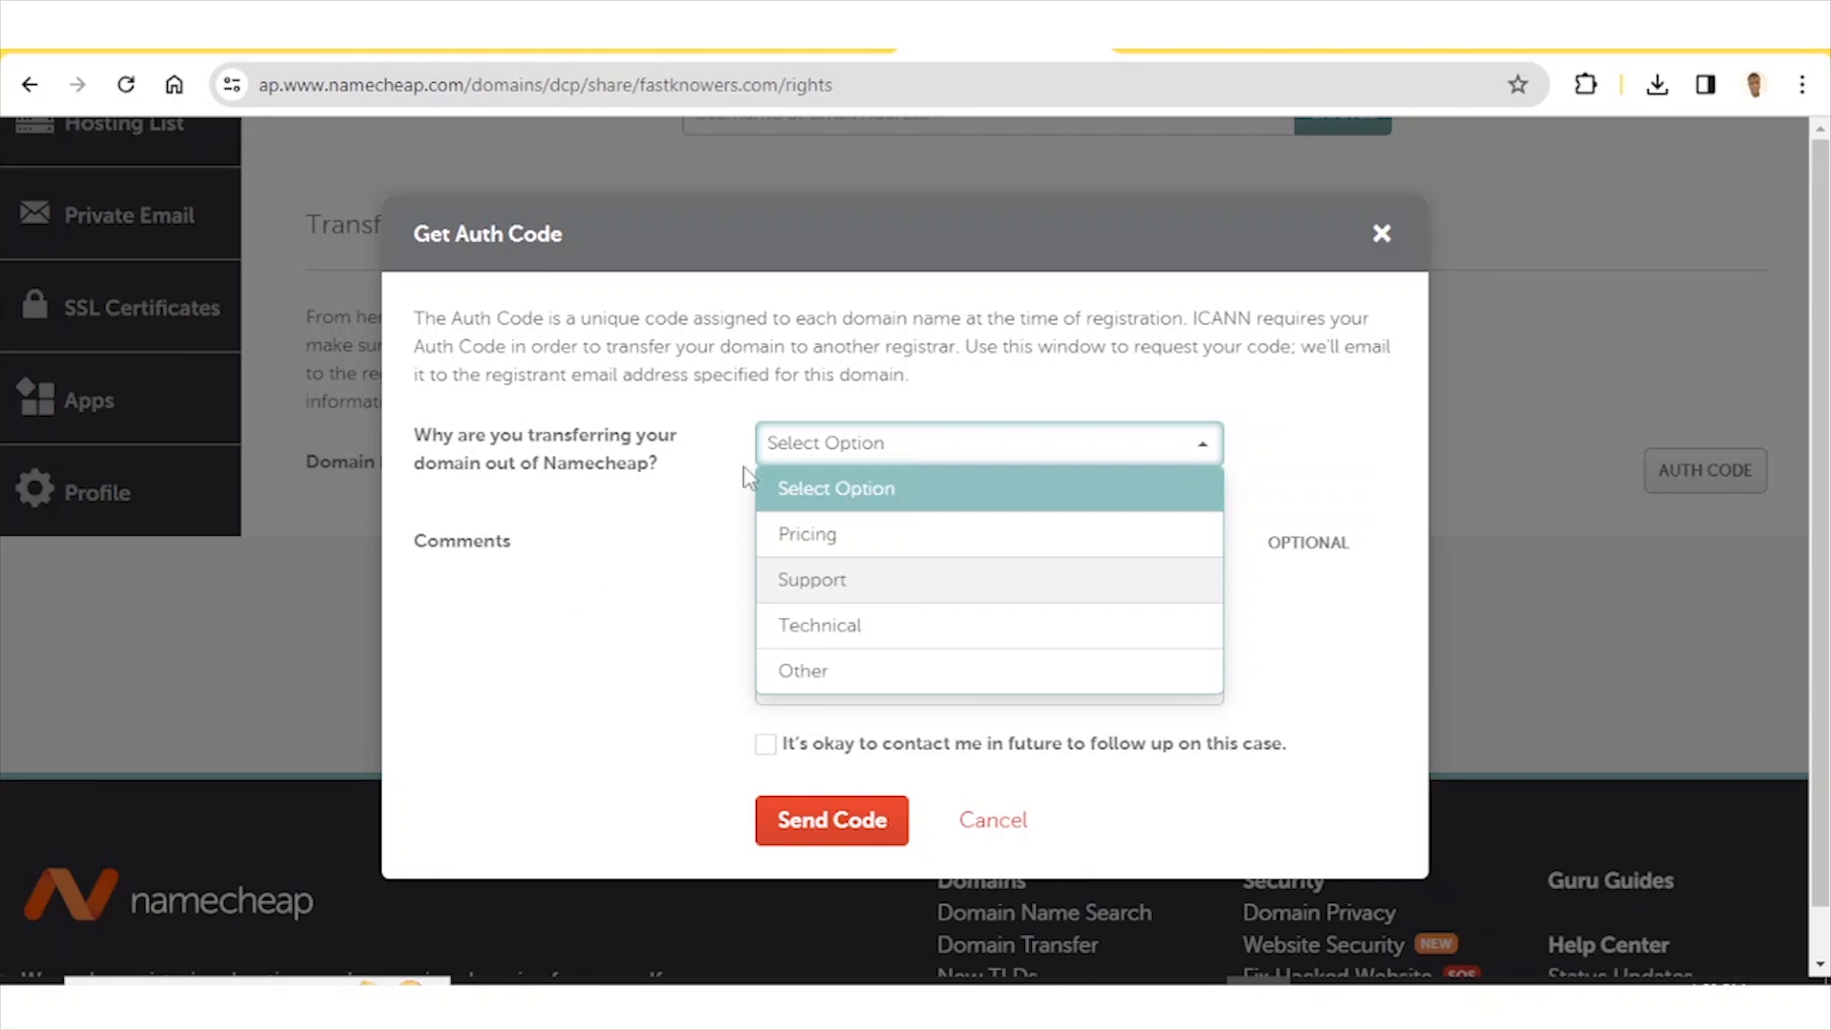
key(Tab)
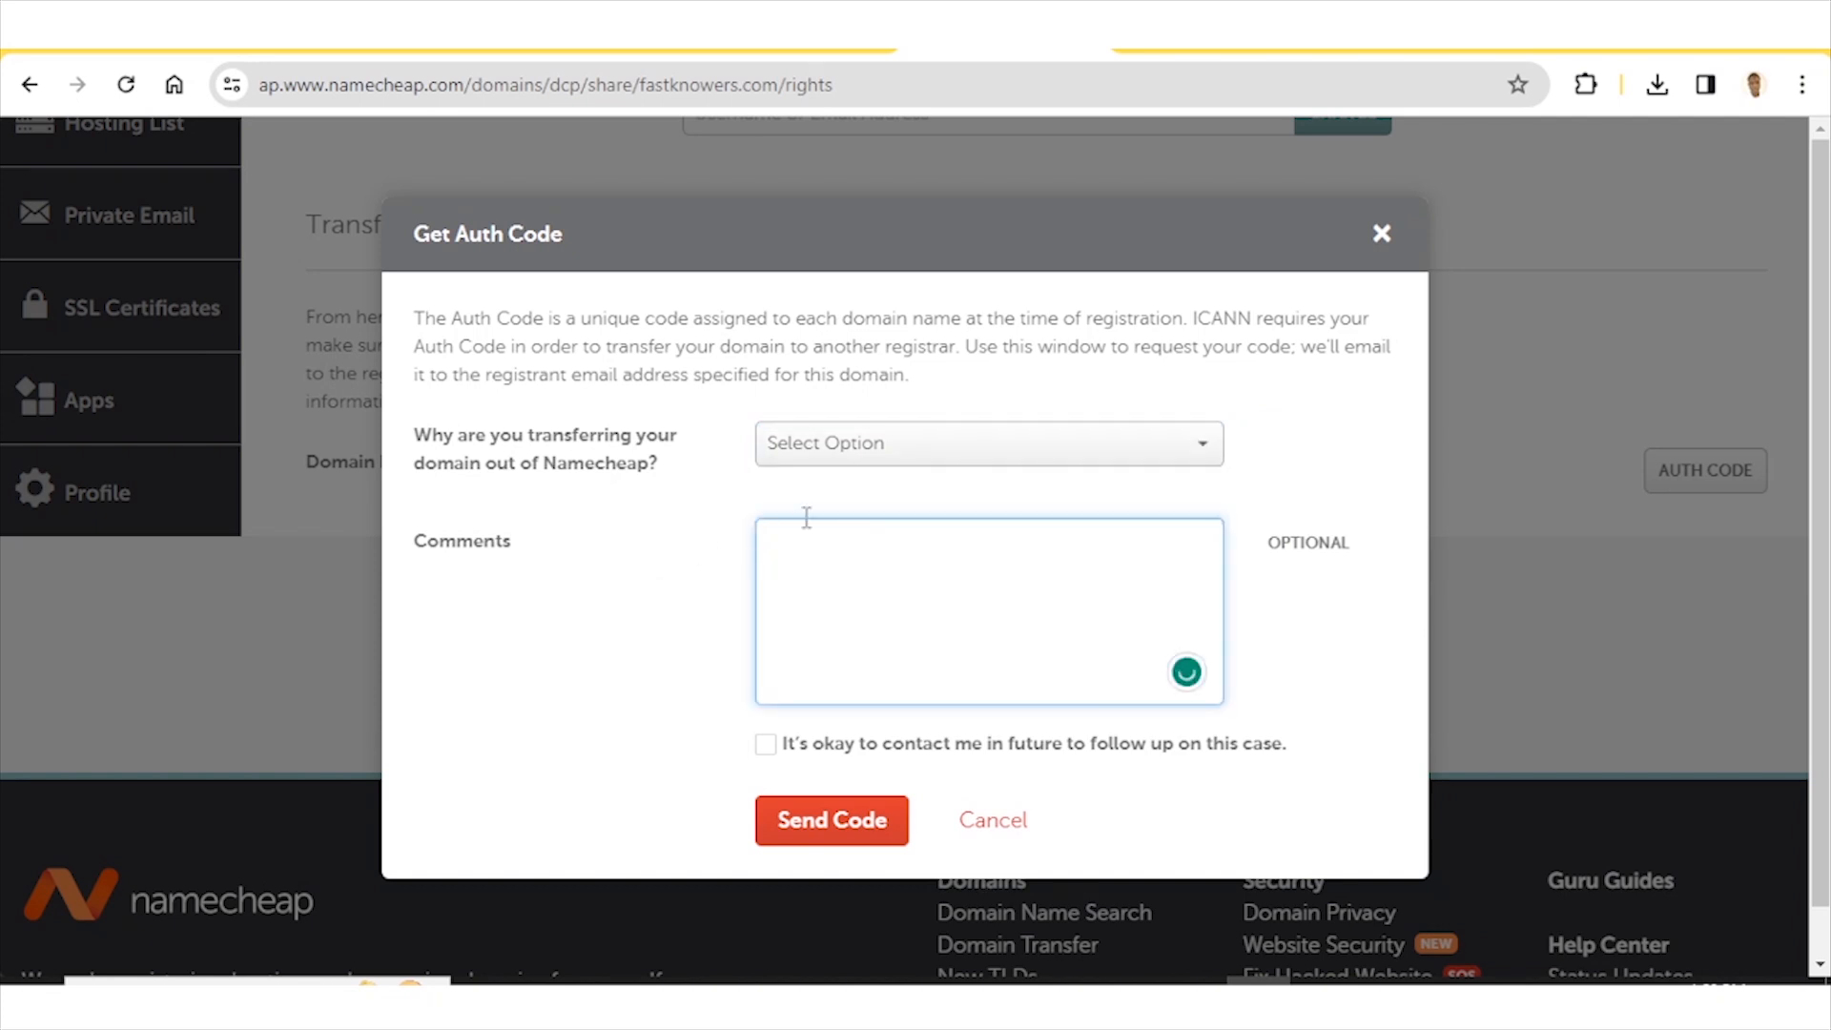
click(843, 450)
click(629, 599)
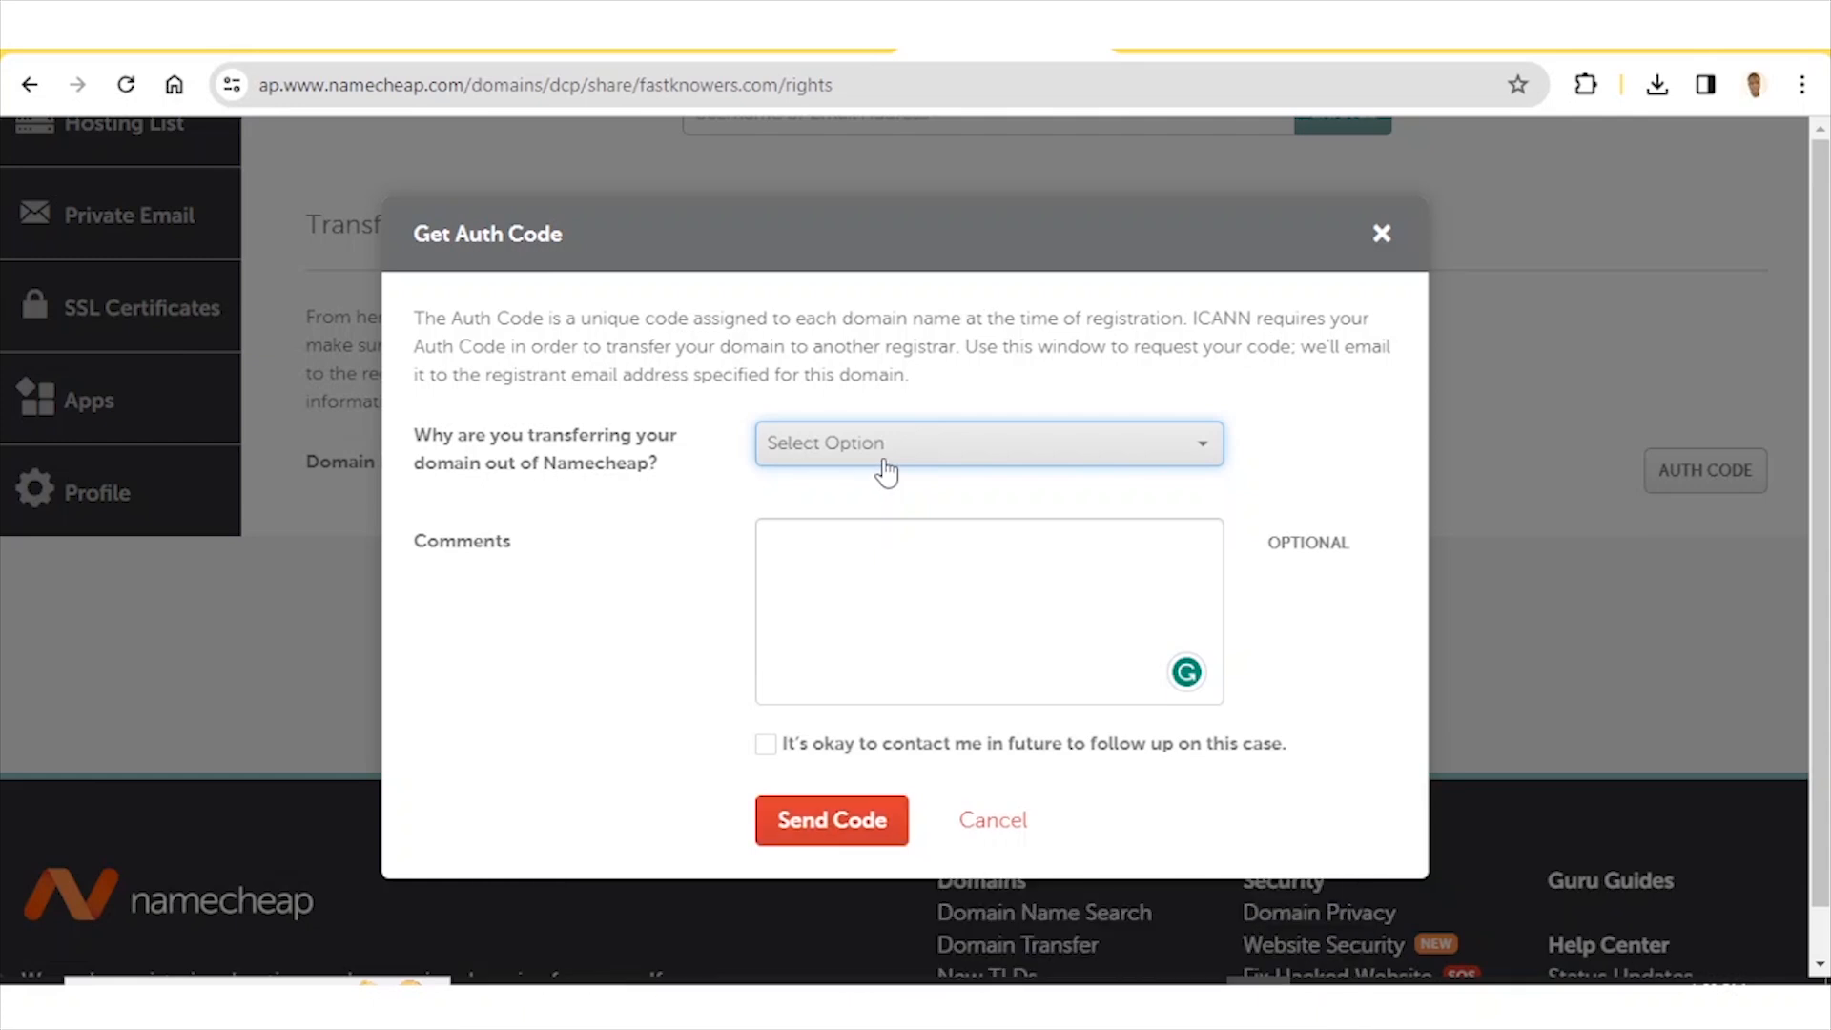
click(899, 584)
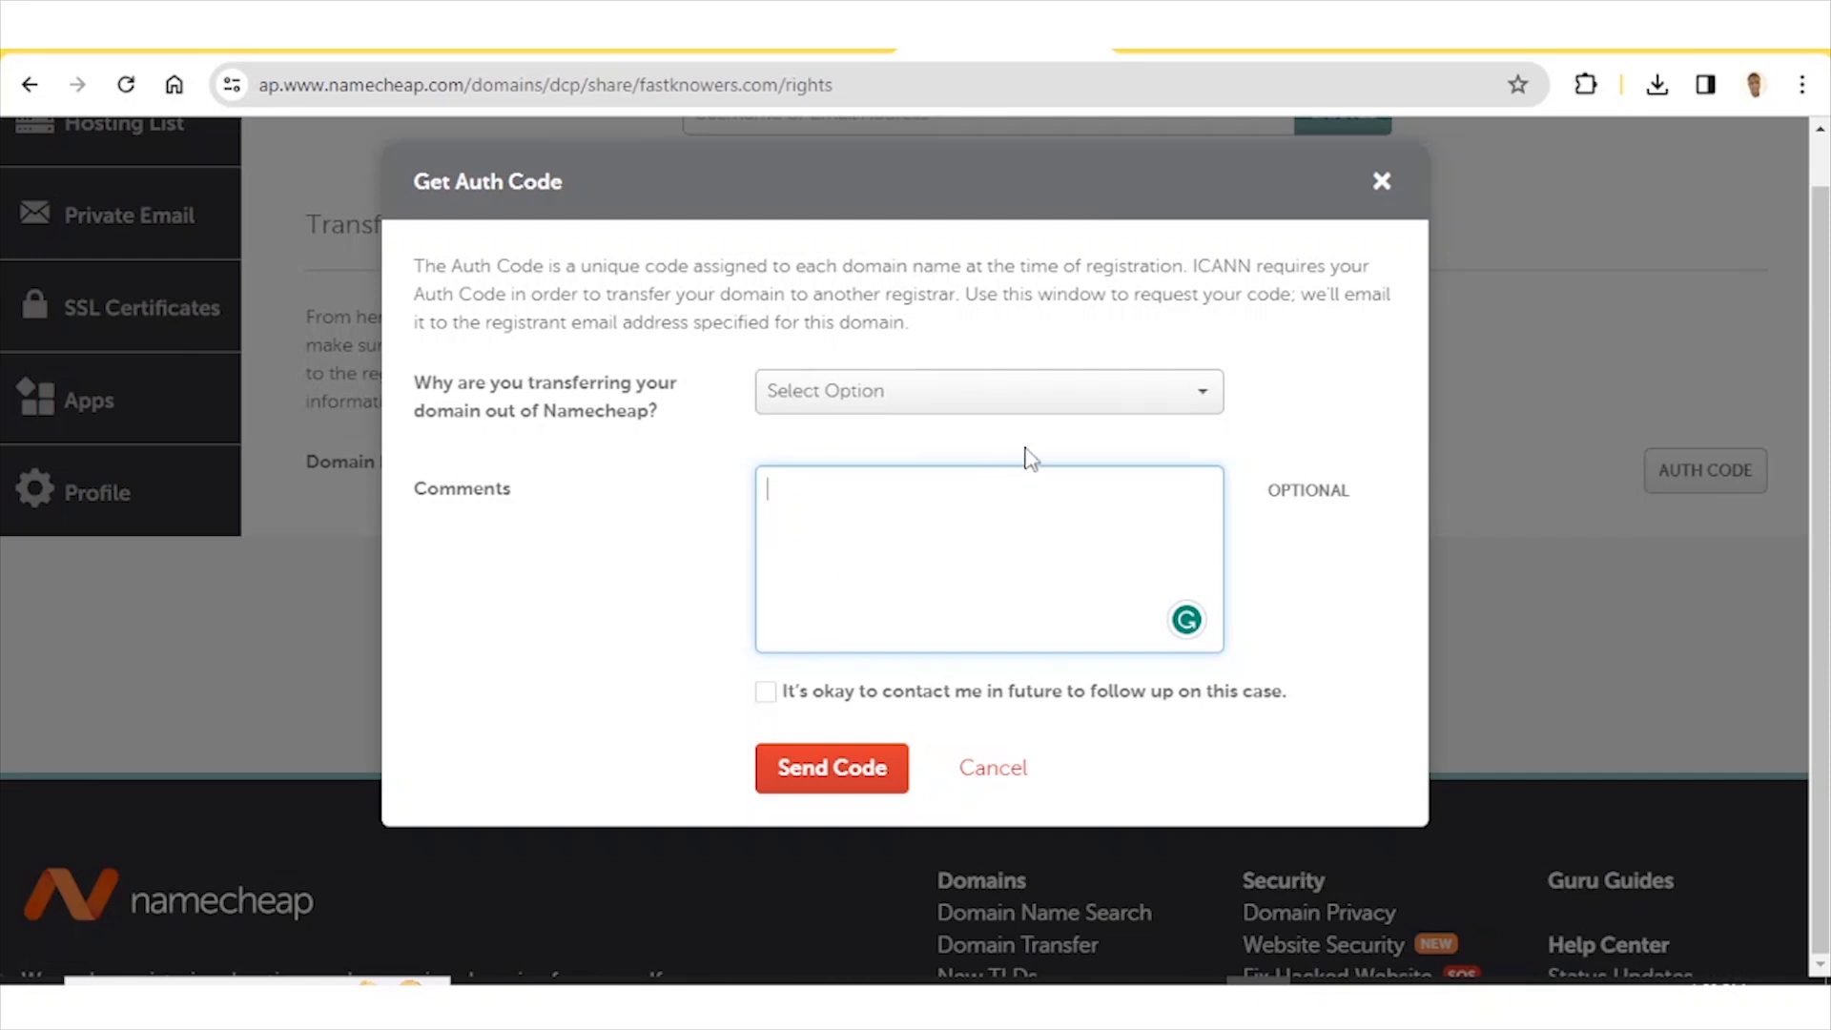
Select Pricing as the transfer reason, leave the comments empty and send the auth code request.
click(1196, 391)
click(870, 488)
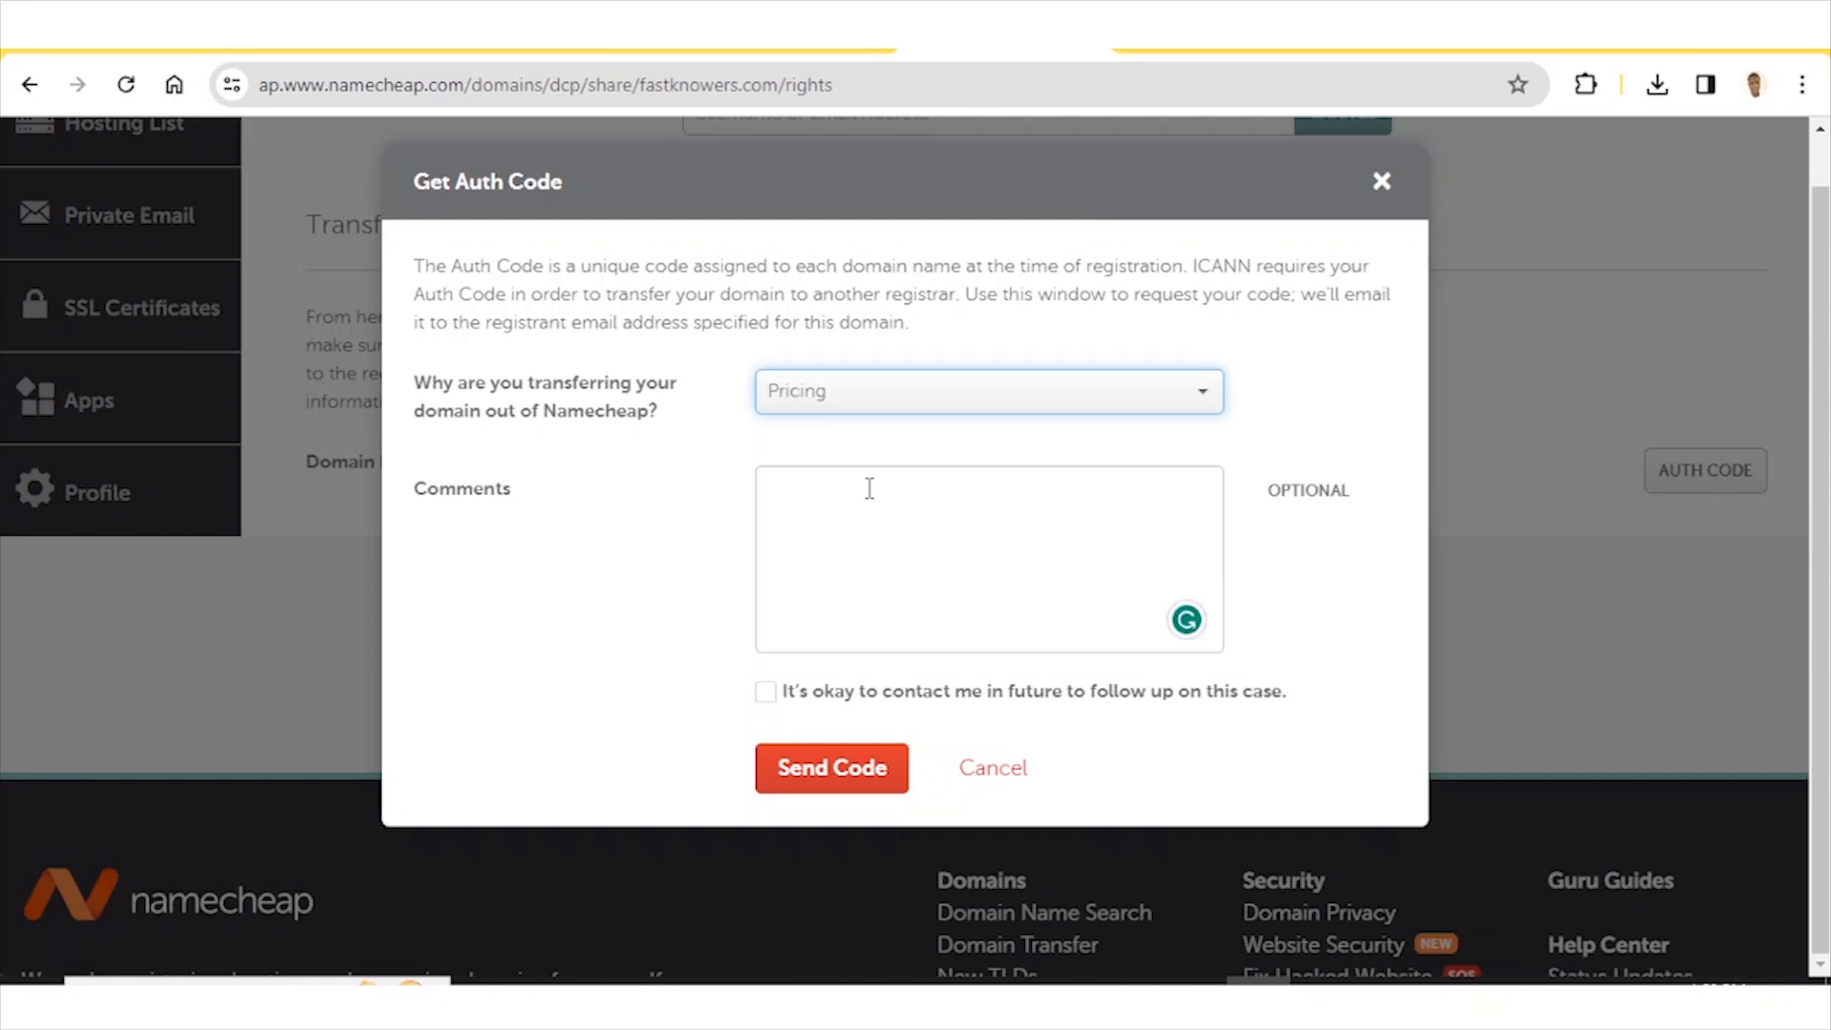
click(880, 535)
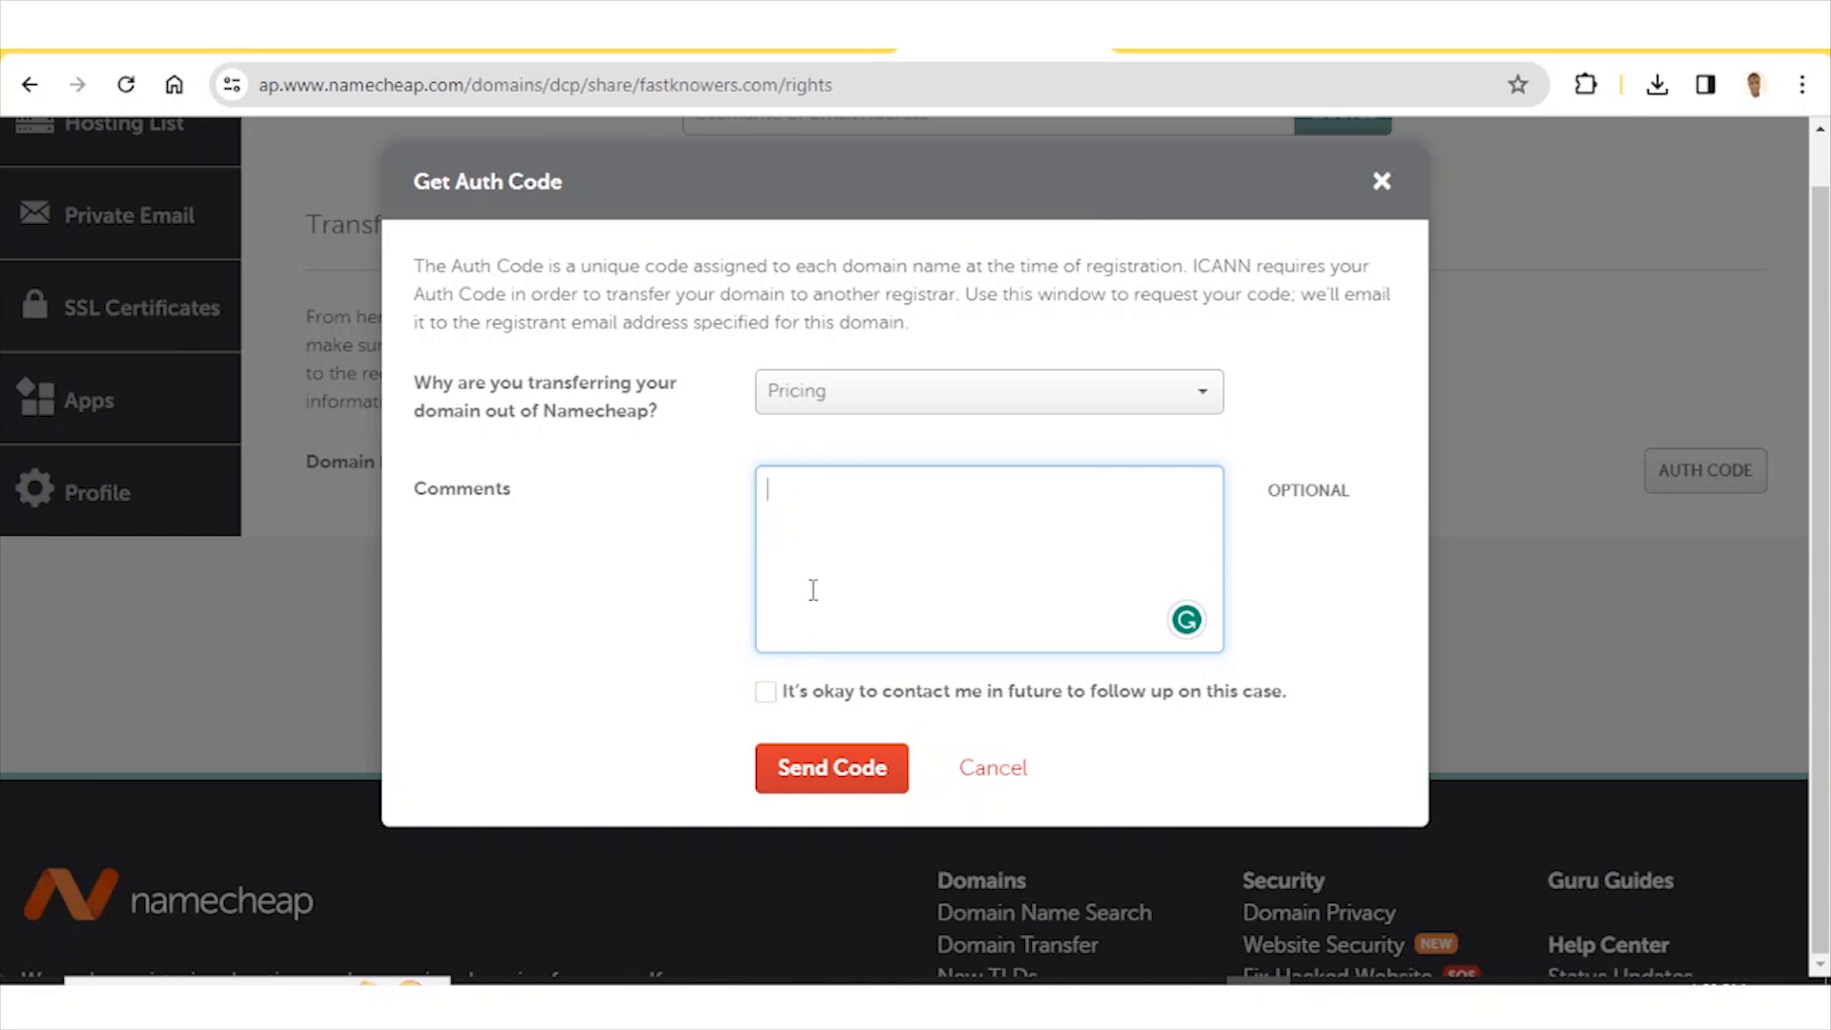
click(860, 768)
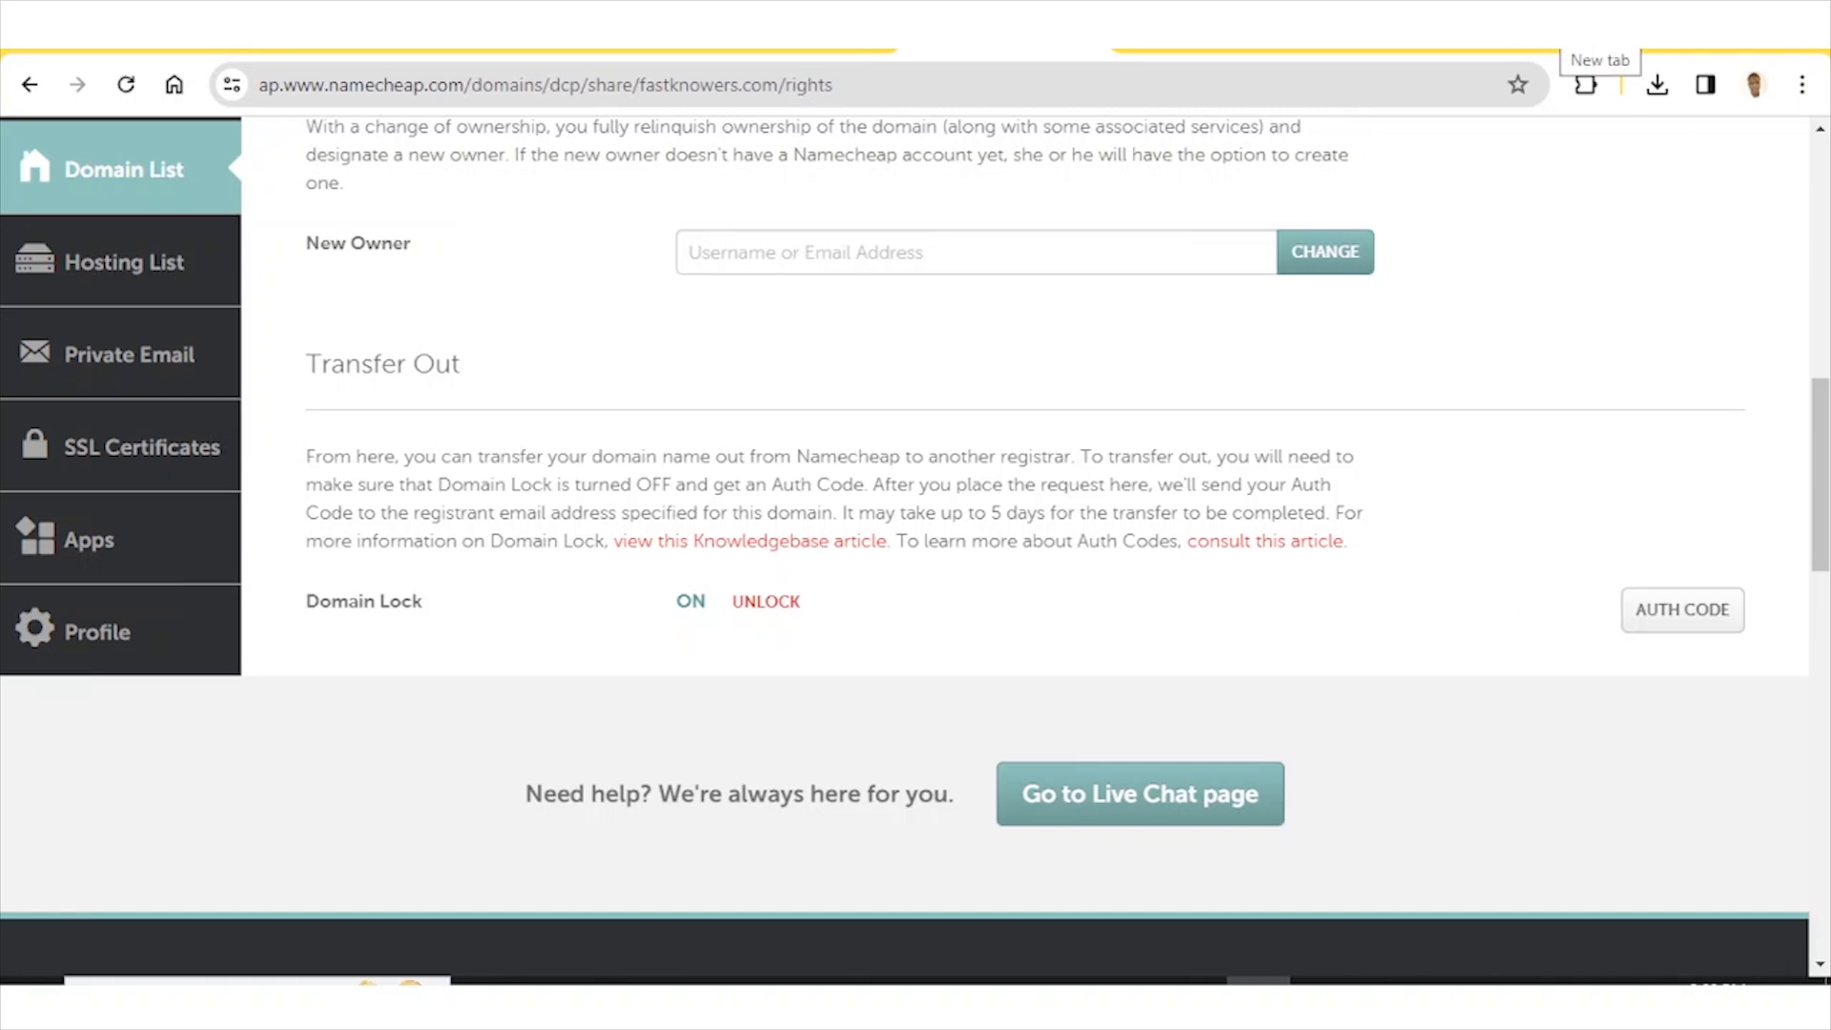
Switch to Gmail, open the Namecheap email with the requested authorization code for rakaalservices.com and highlight the code in it.
click(1602, 28)
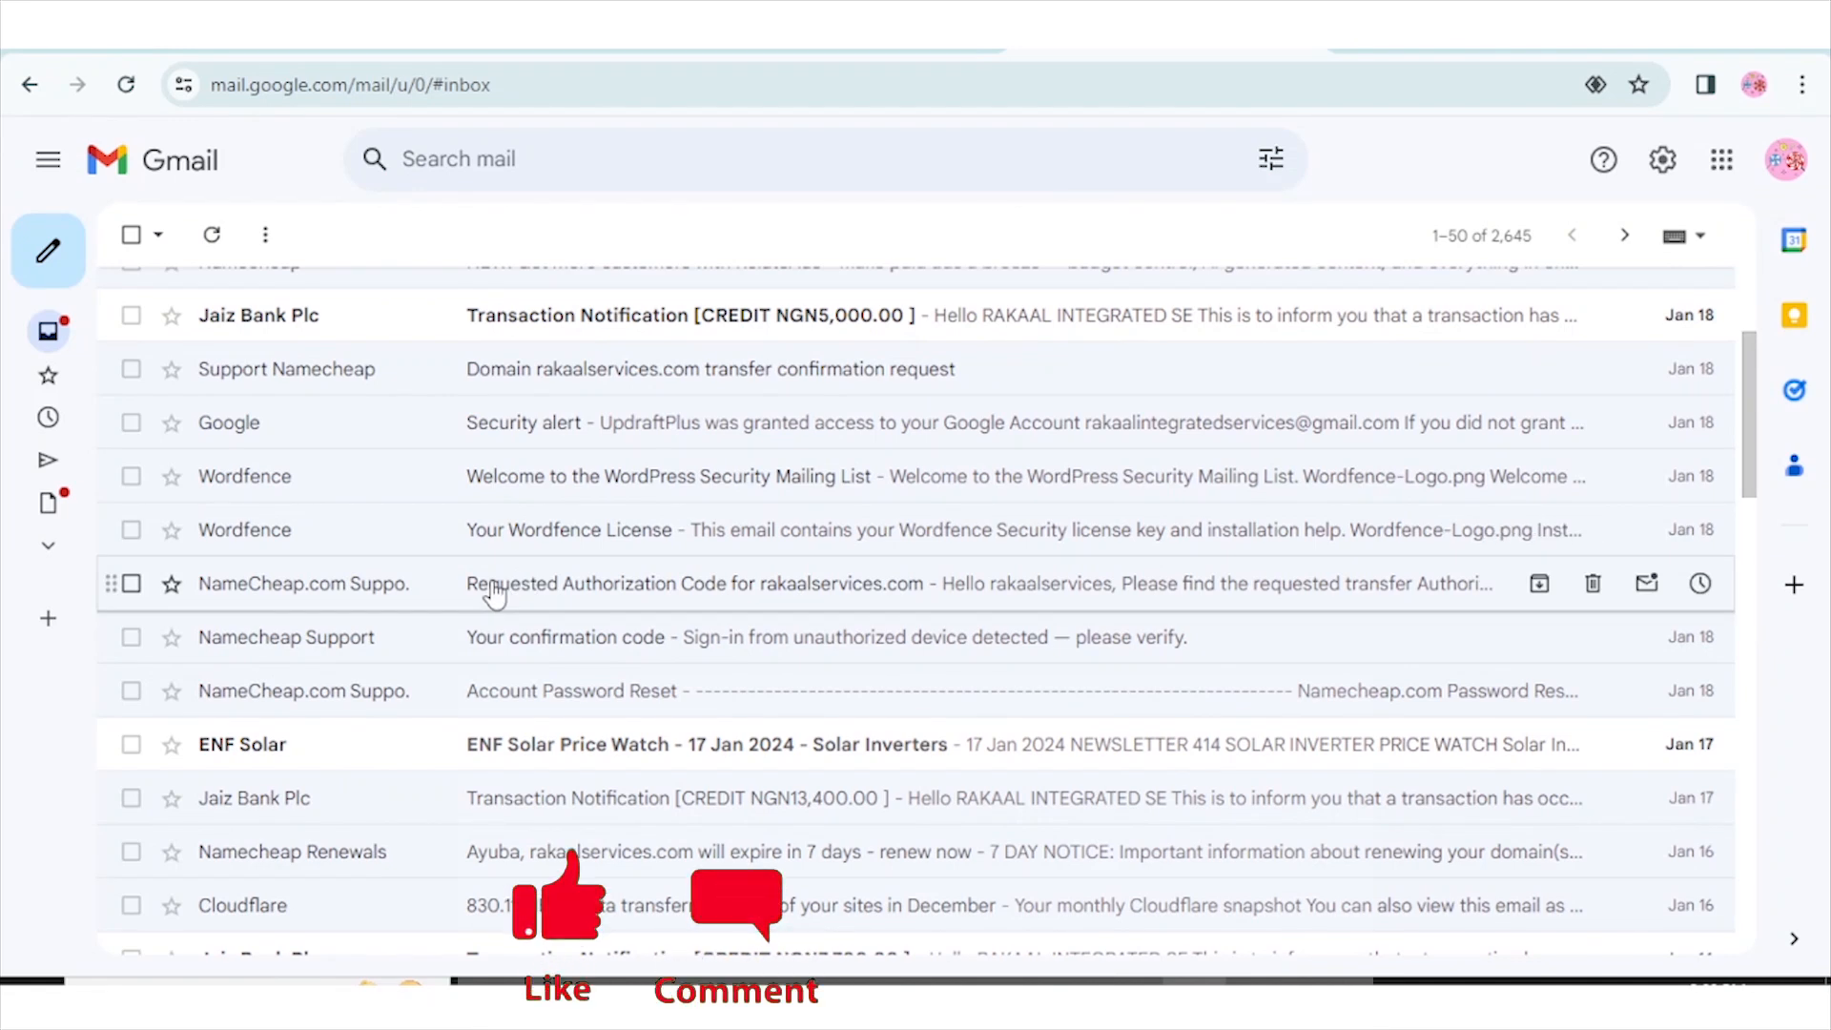
click(617, 589)
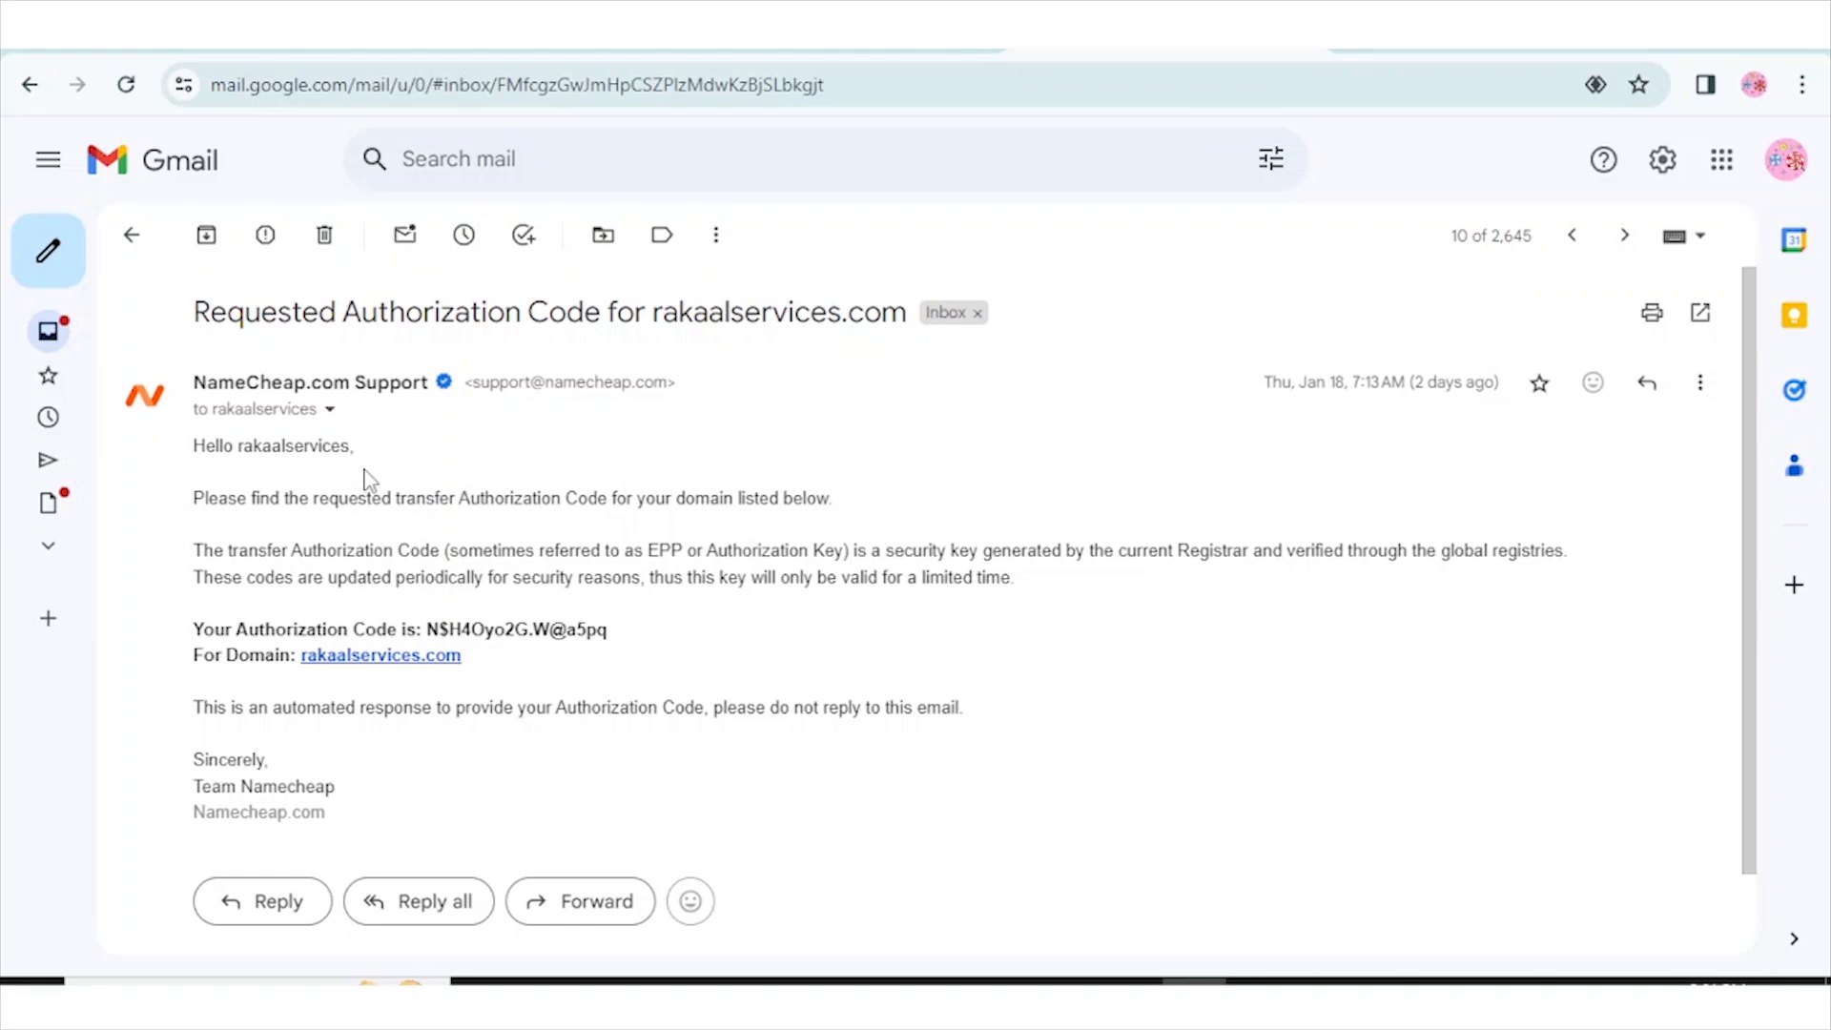
scroll(500, 527, down, 1)
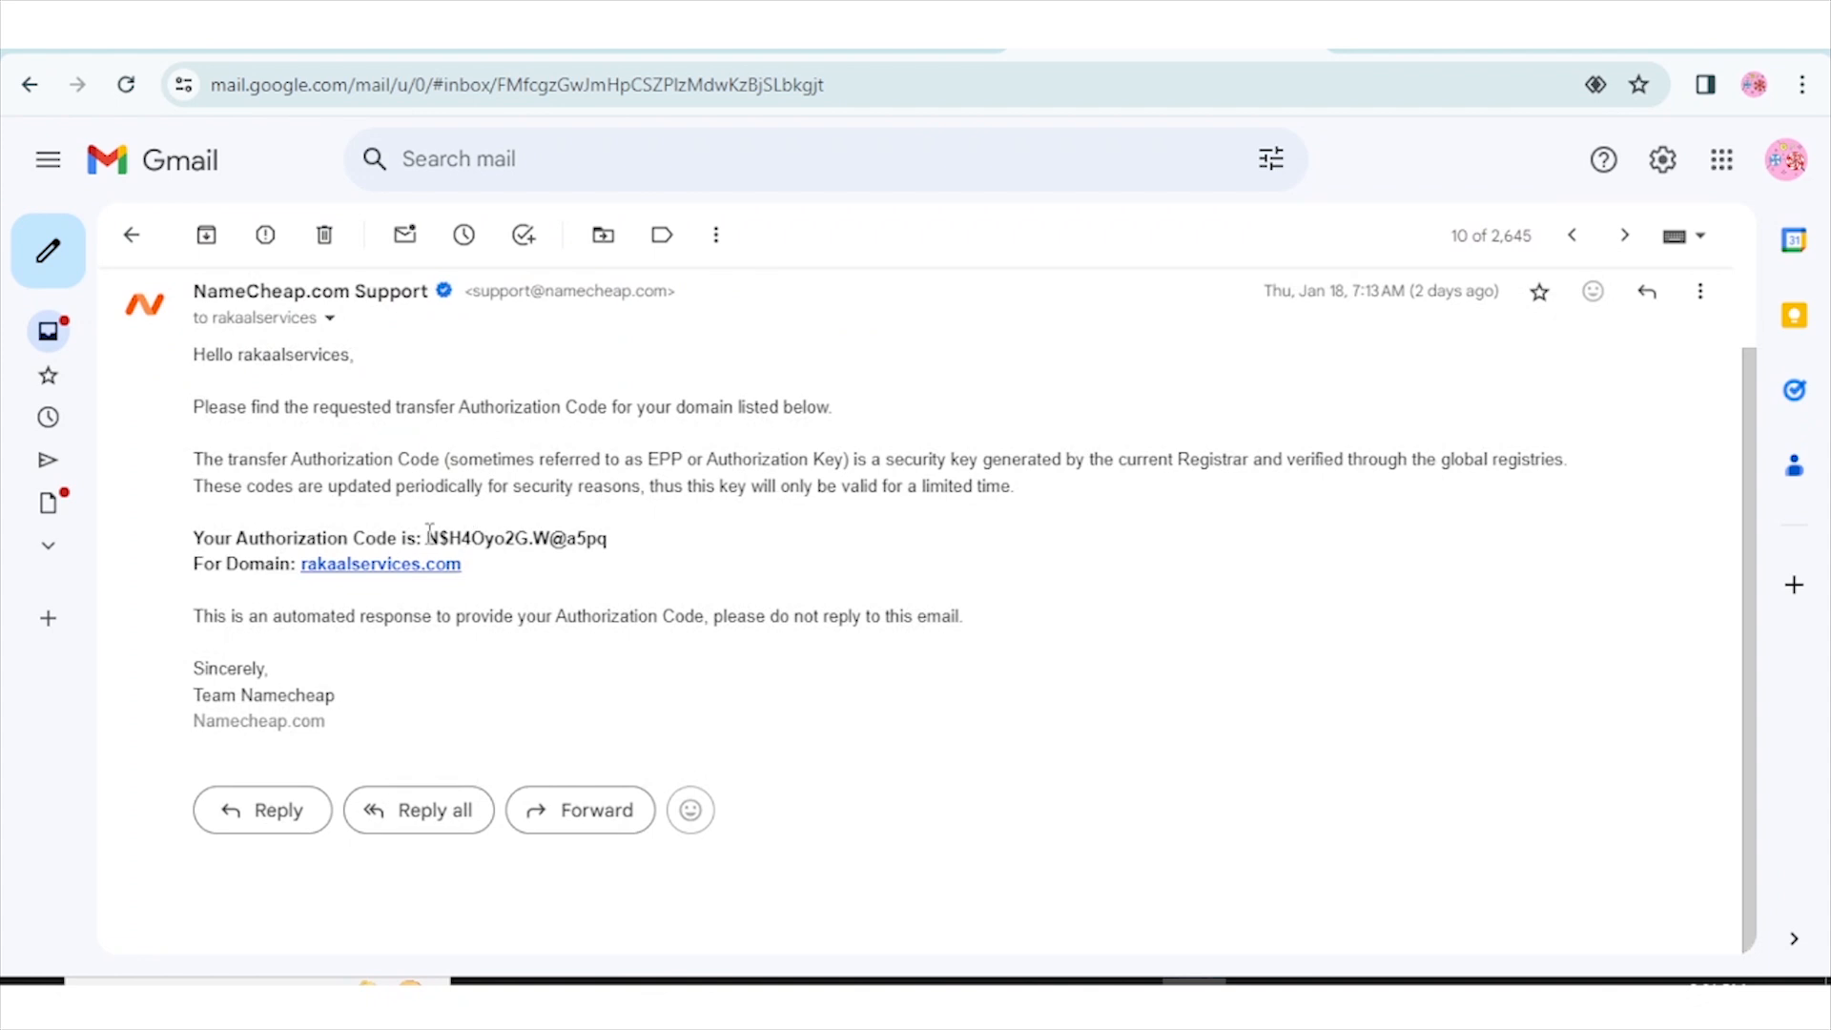
drag(430, 536, 610, 539)
click(610, 540)
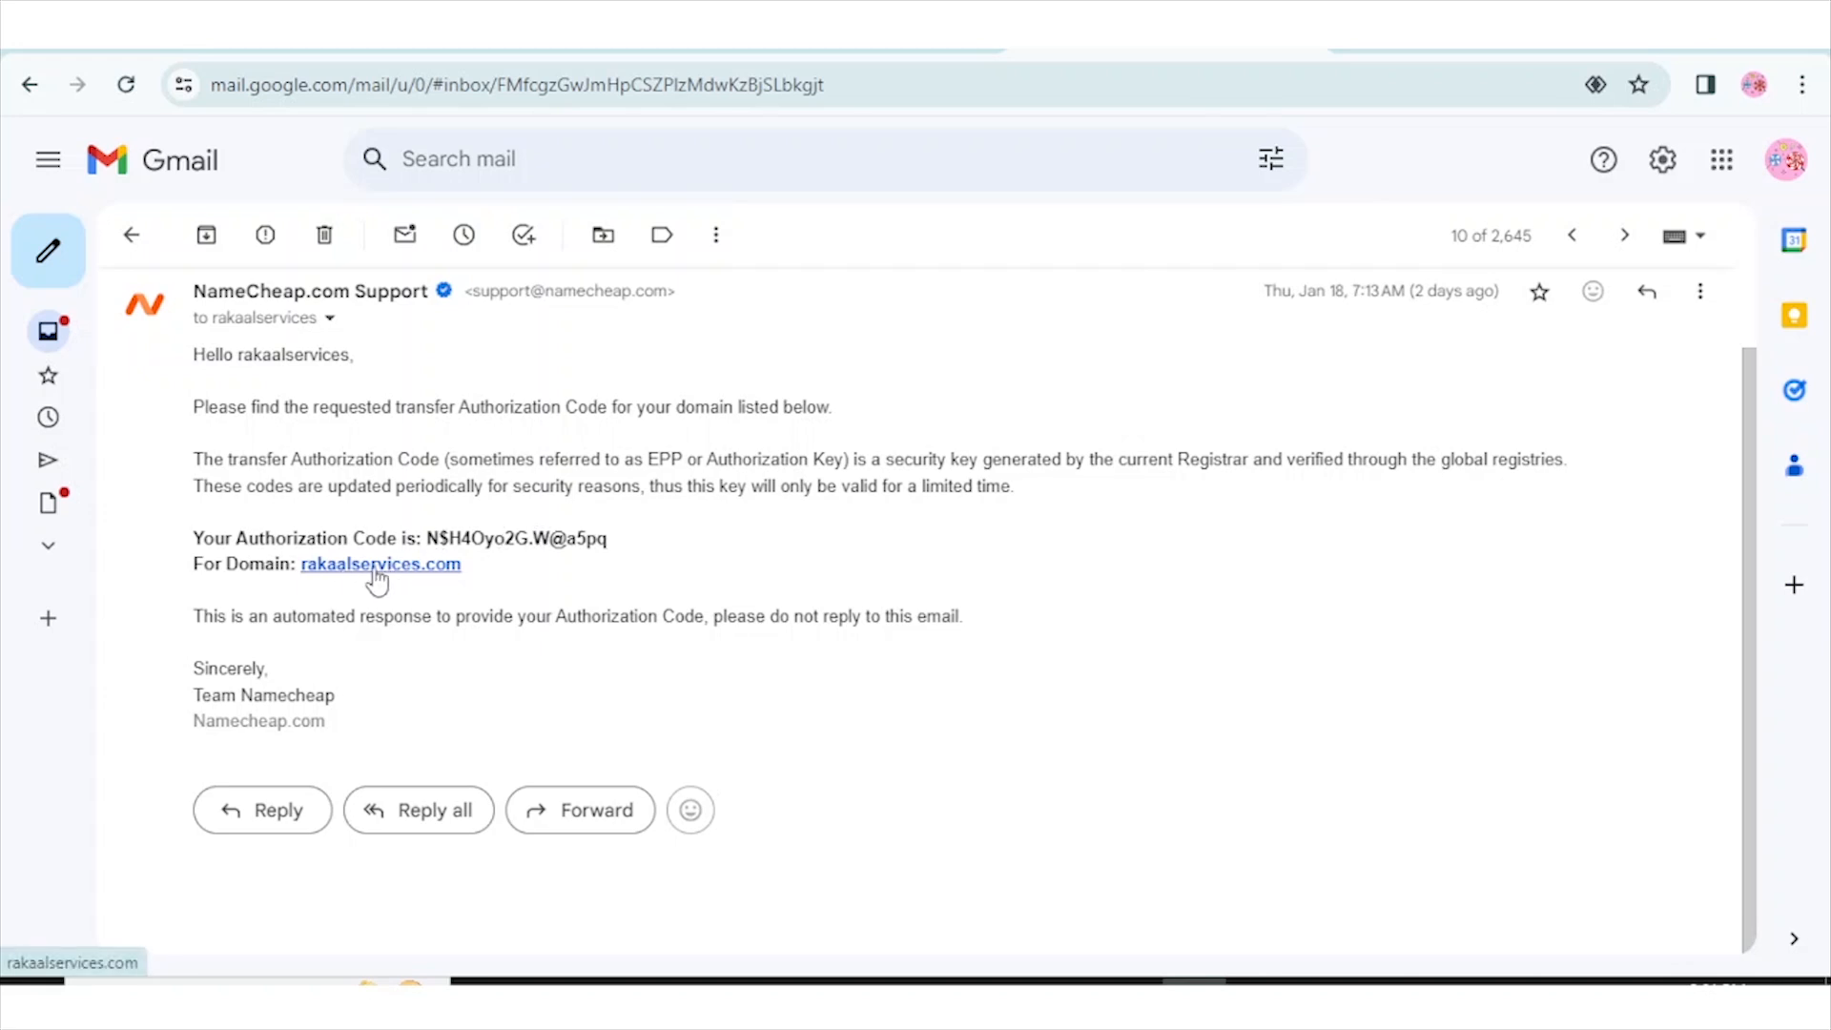
scroll(553, 525, up, 1)
scroll(554, 525, up, 2)
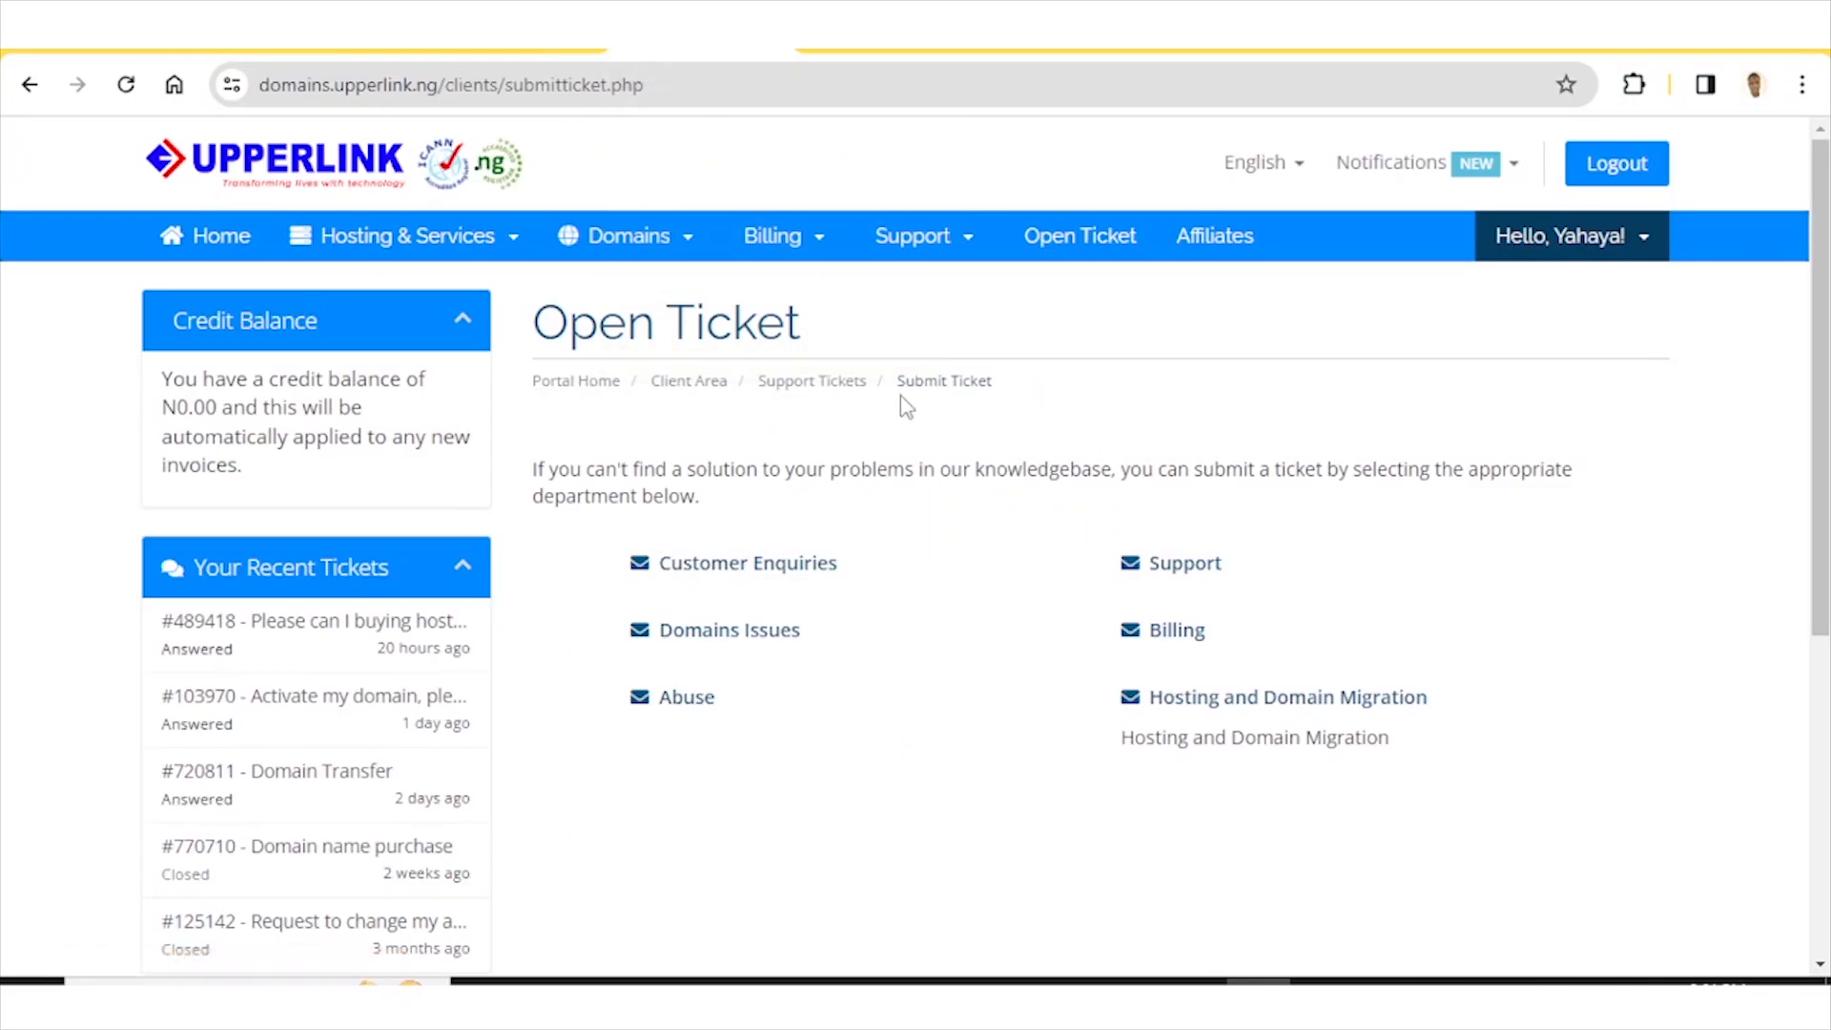
Open the form for transferring a domain to Upperlink and bring the single domain transfer fields into view.
scroll(904, 401, down, 5)
scroll(904, 400, up, 5)
click(672, 243)
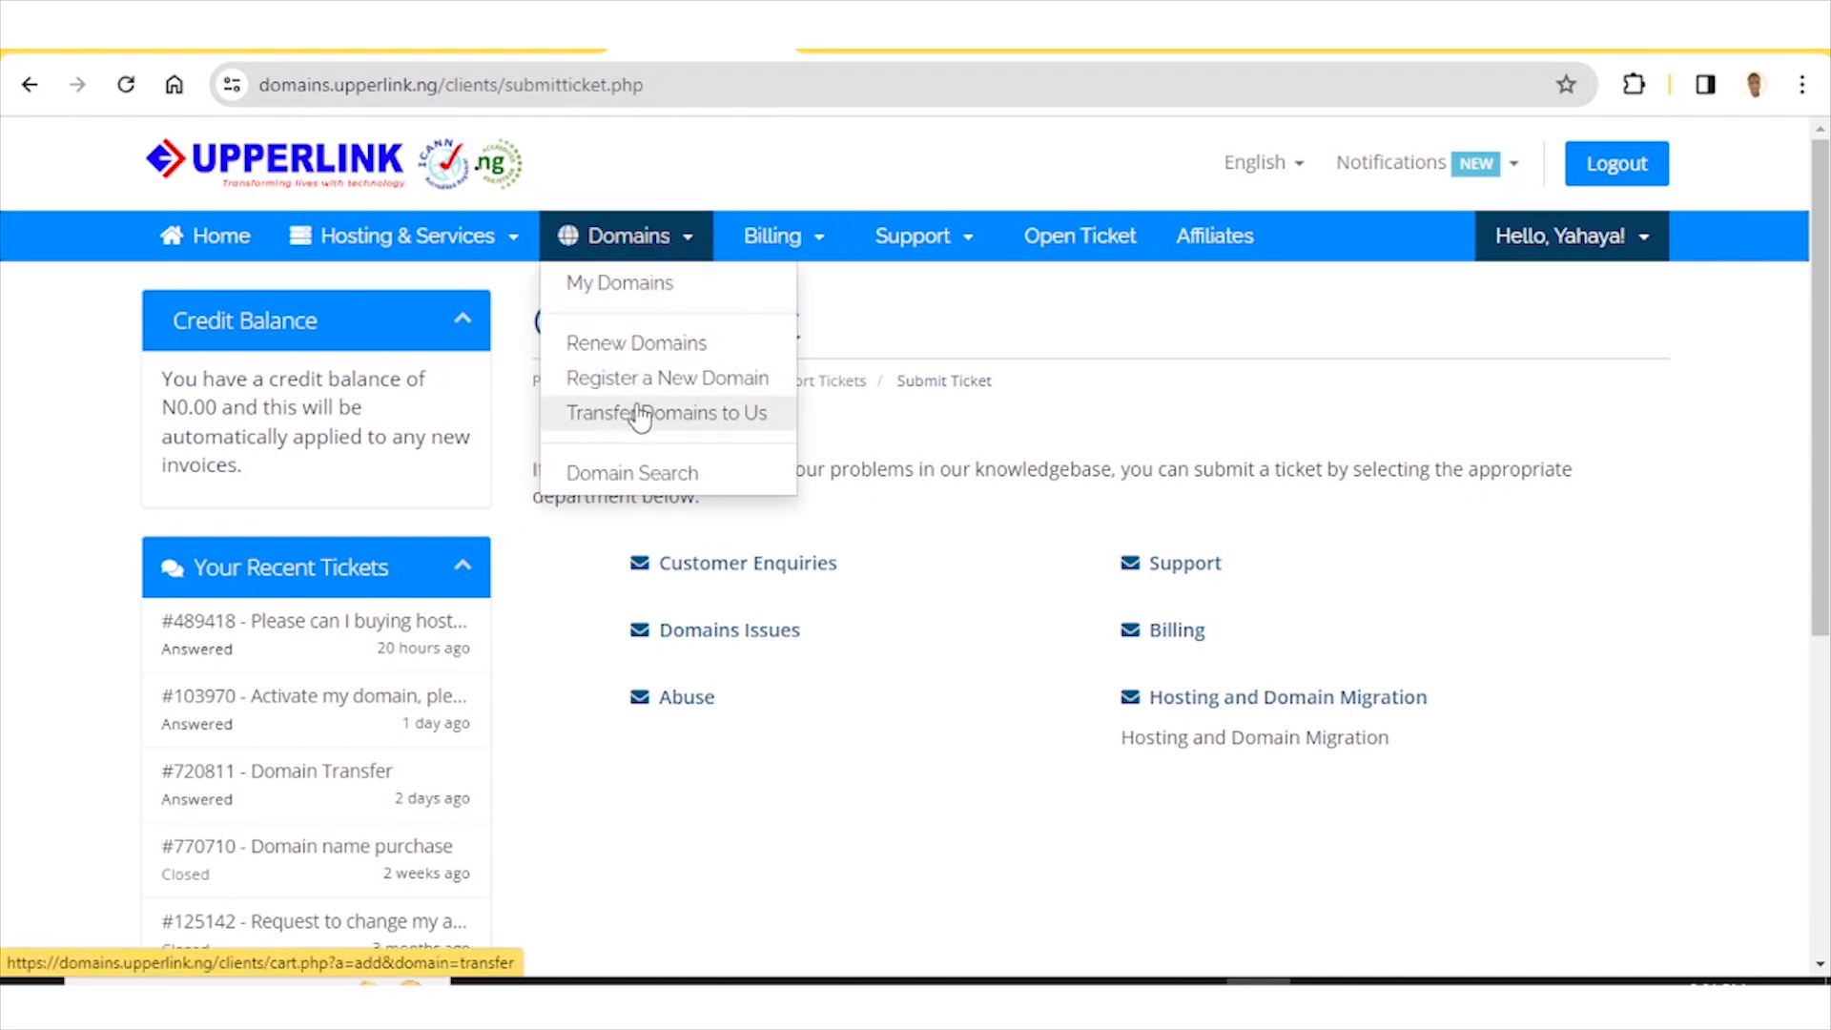
click(638, 413)
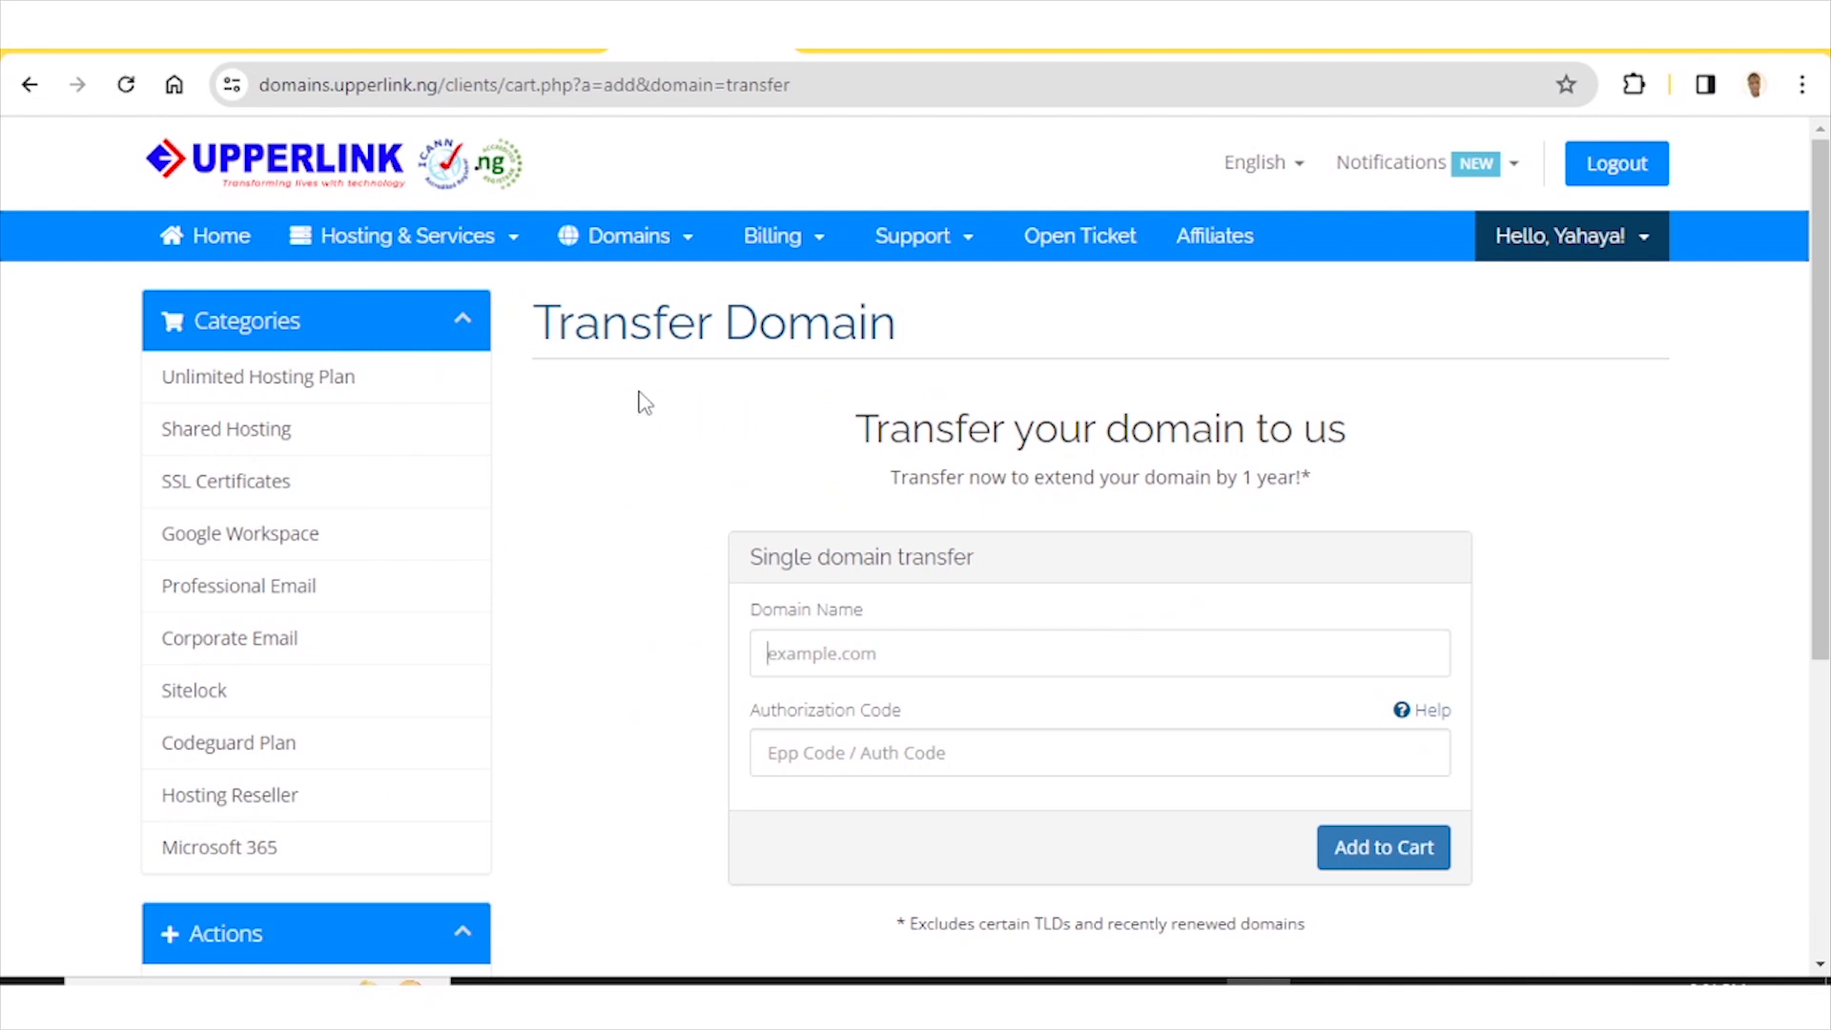
scroll(638, 398, down, 3)
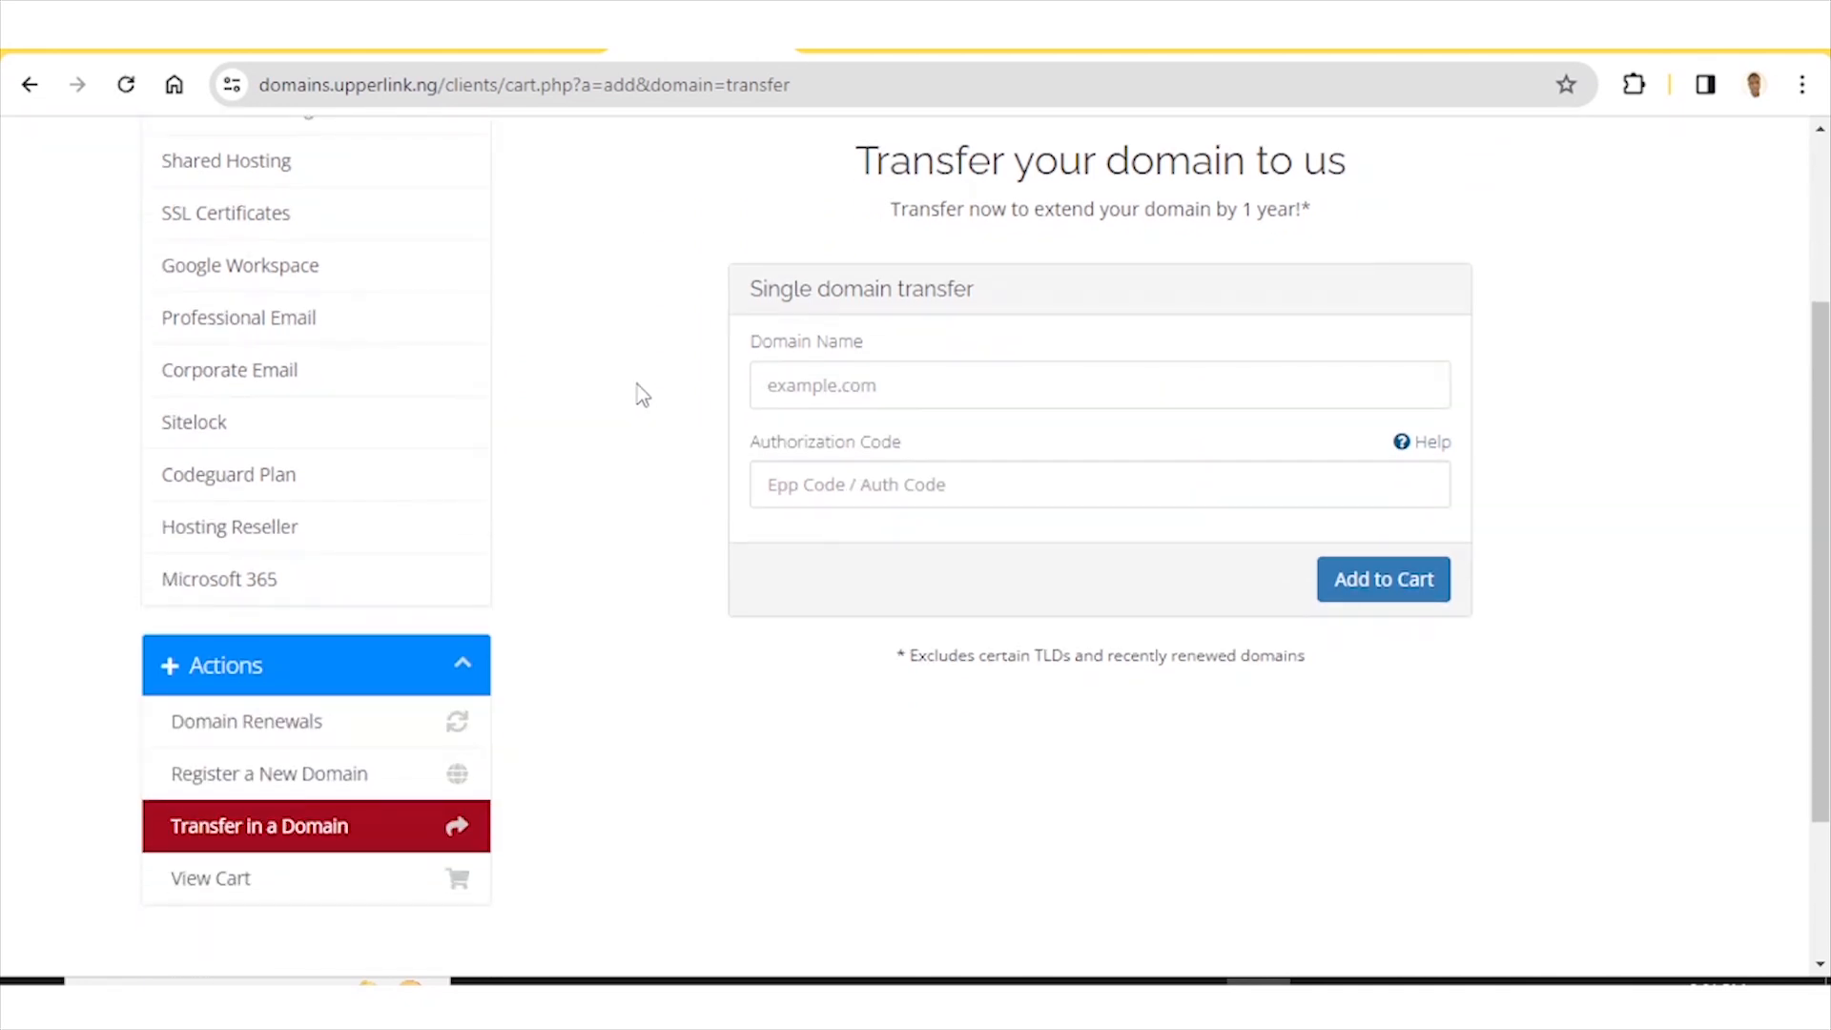
Copy the rakaalservices.com link address from the Namecheap email in Gmail and paste it as the domain name in the Upperlink transfer form.
click(813, 385)
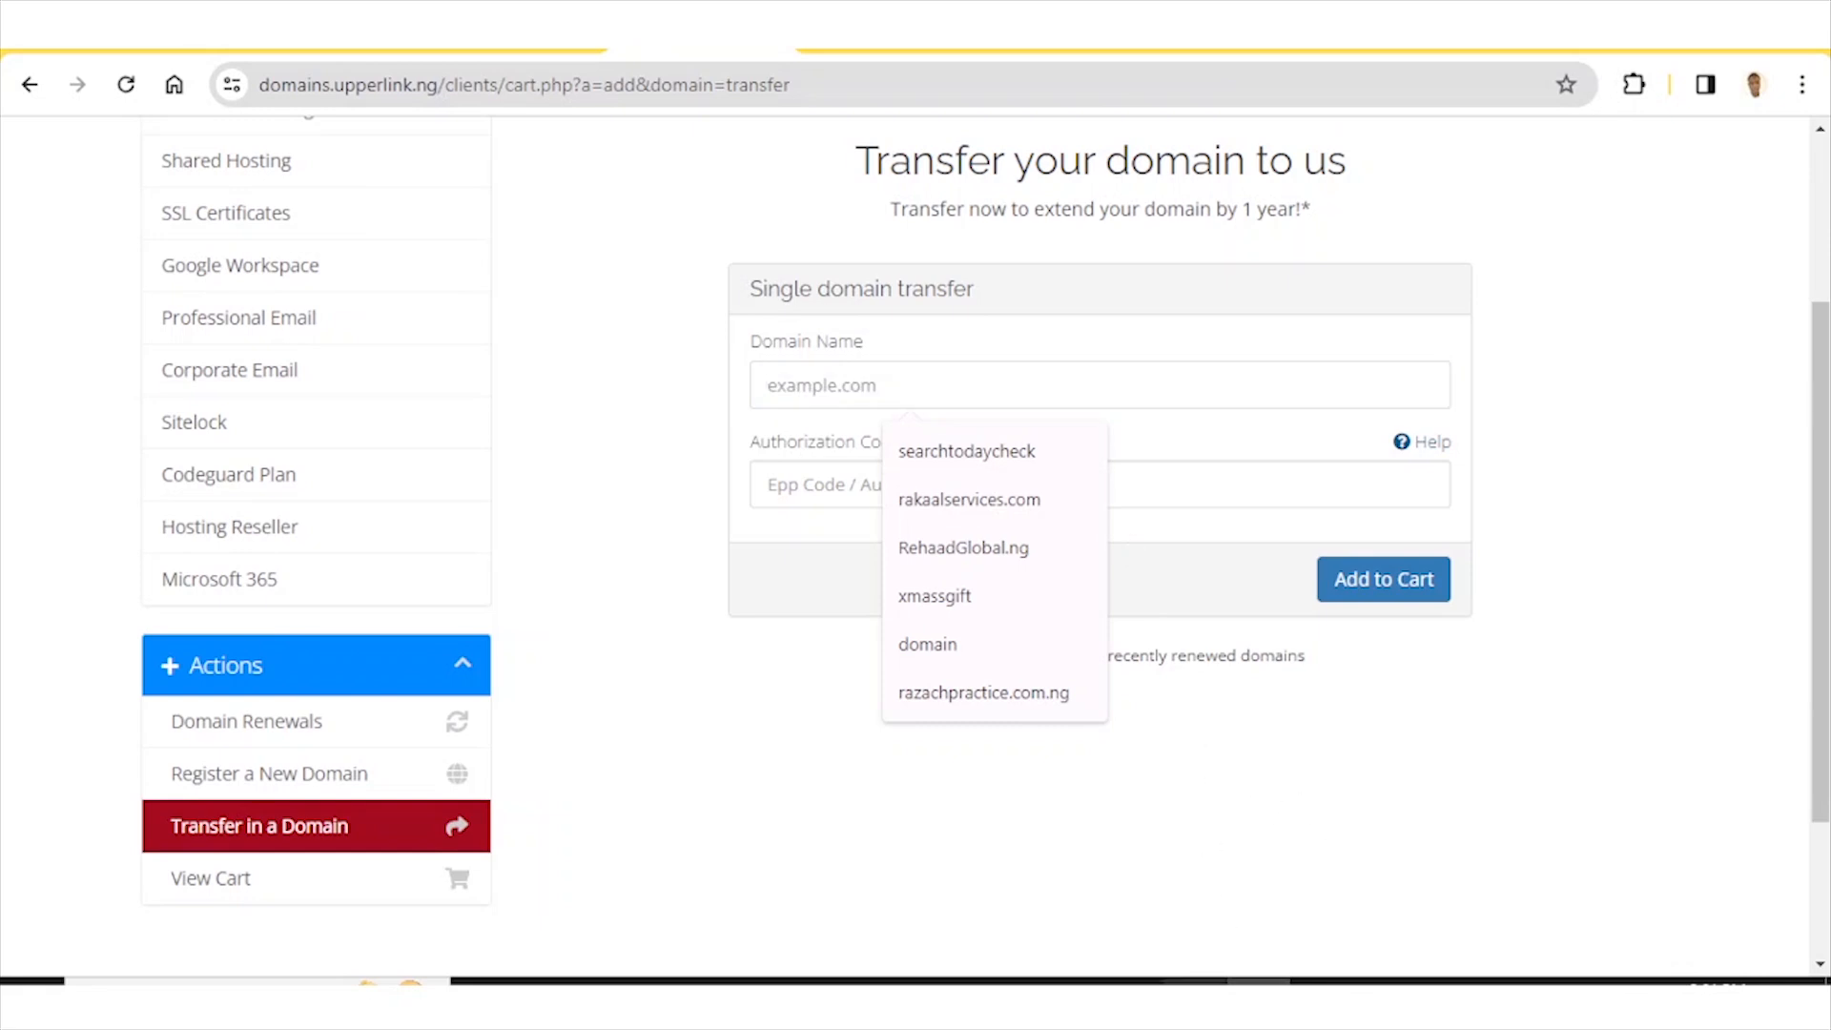
click(1193, 981)
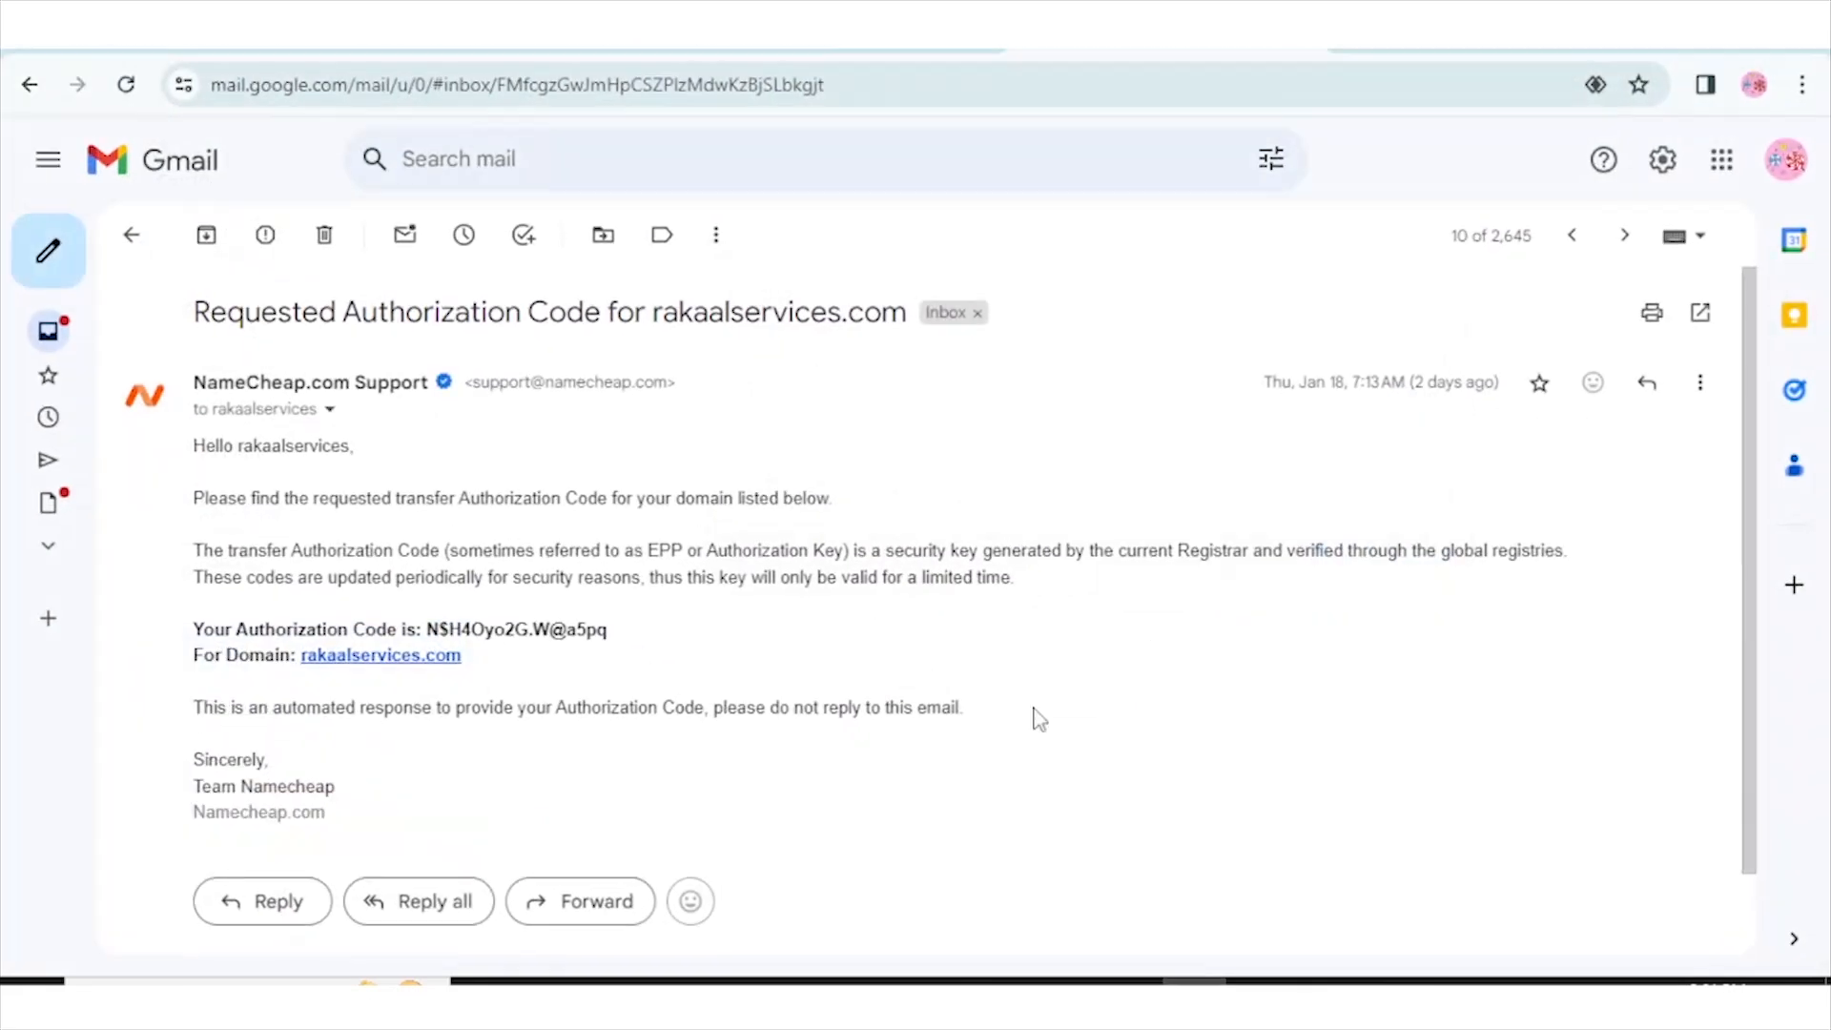
right_click(438, 660)
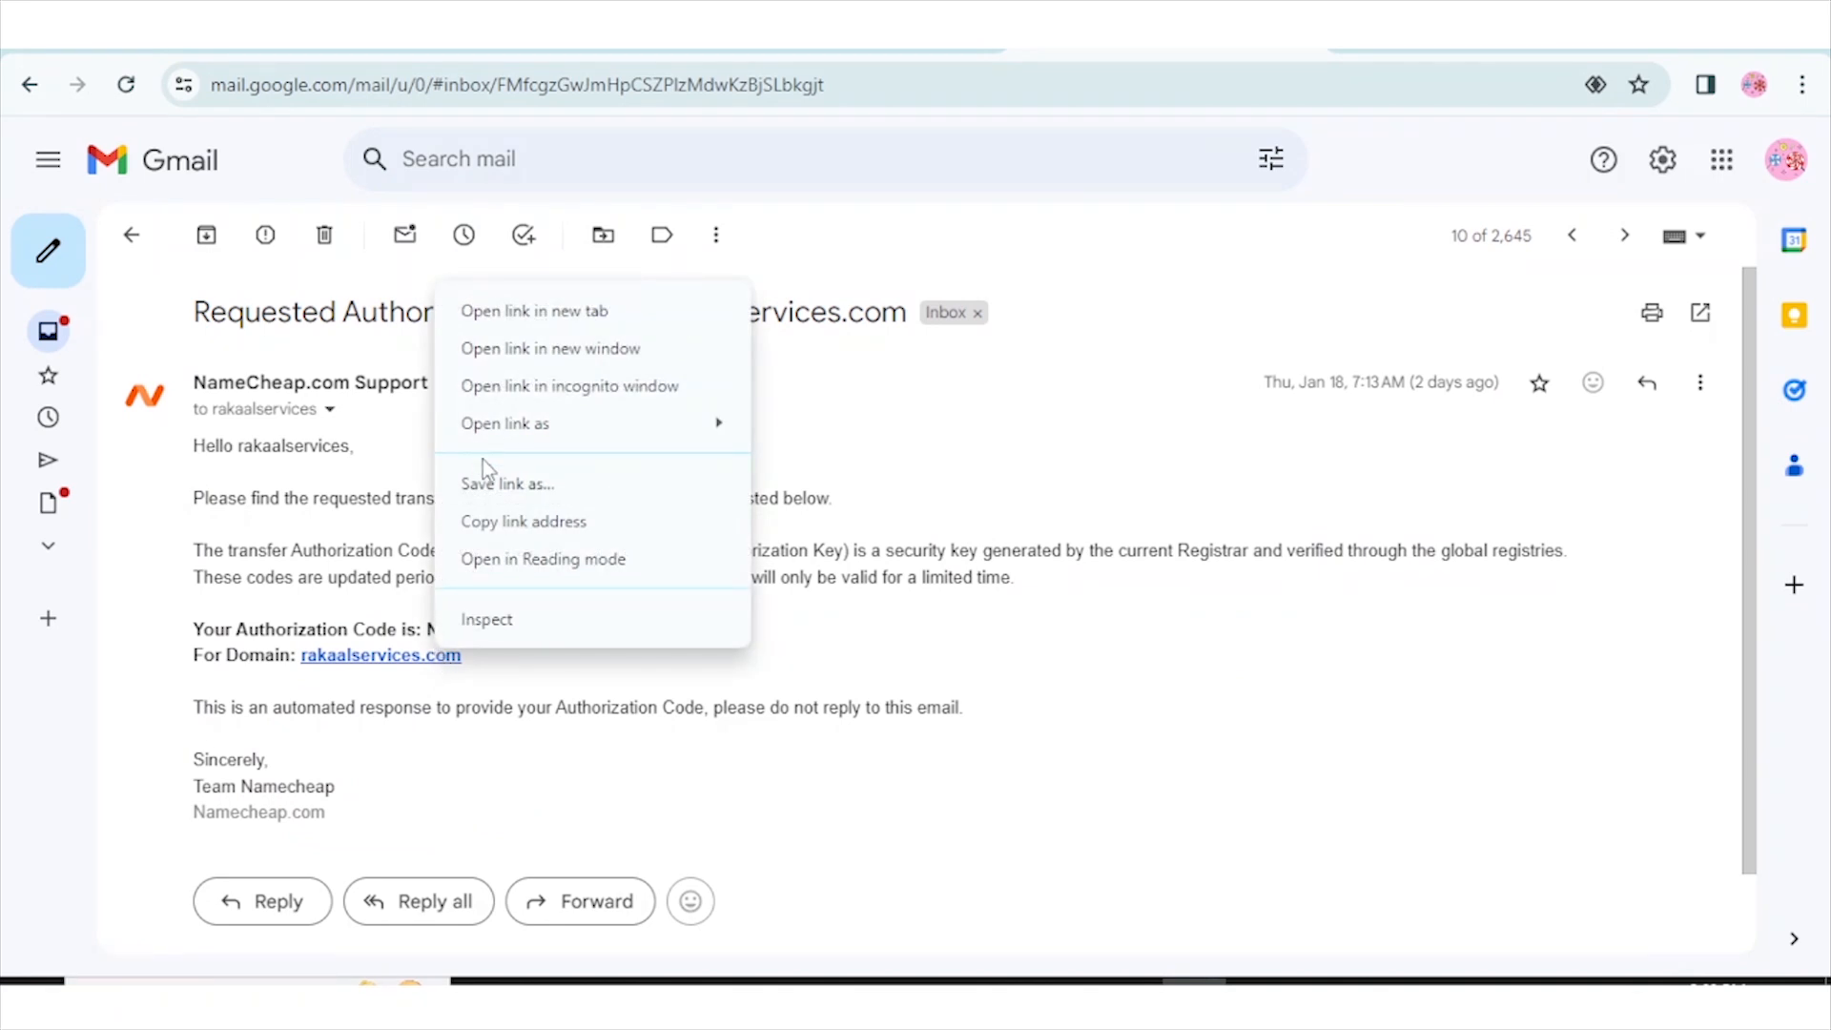
click(494, 521)
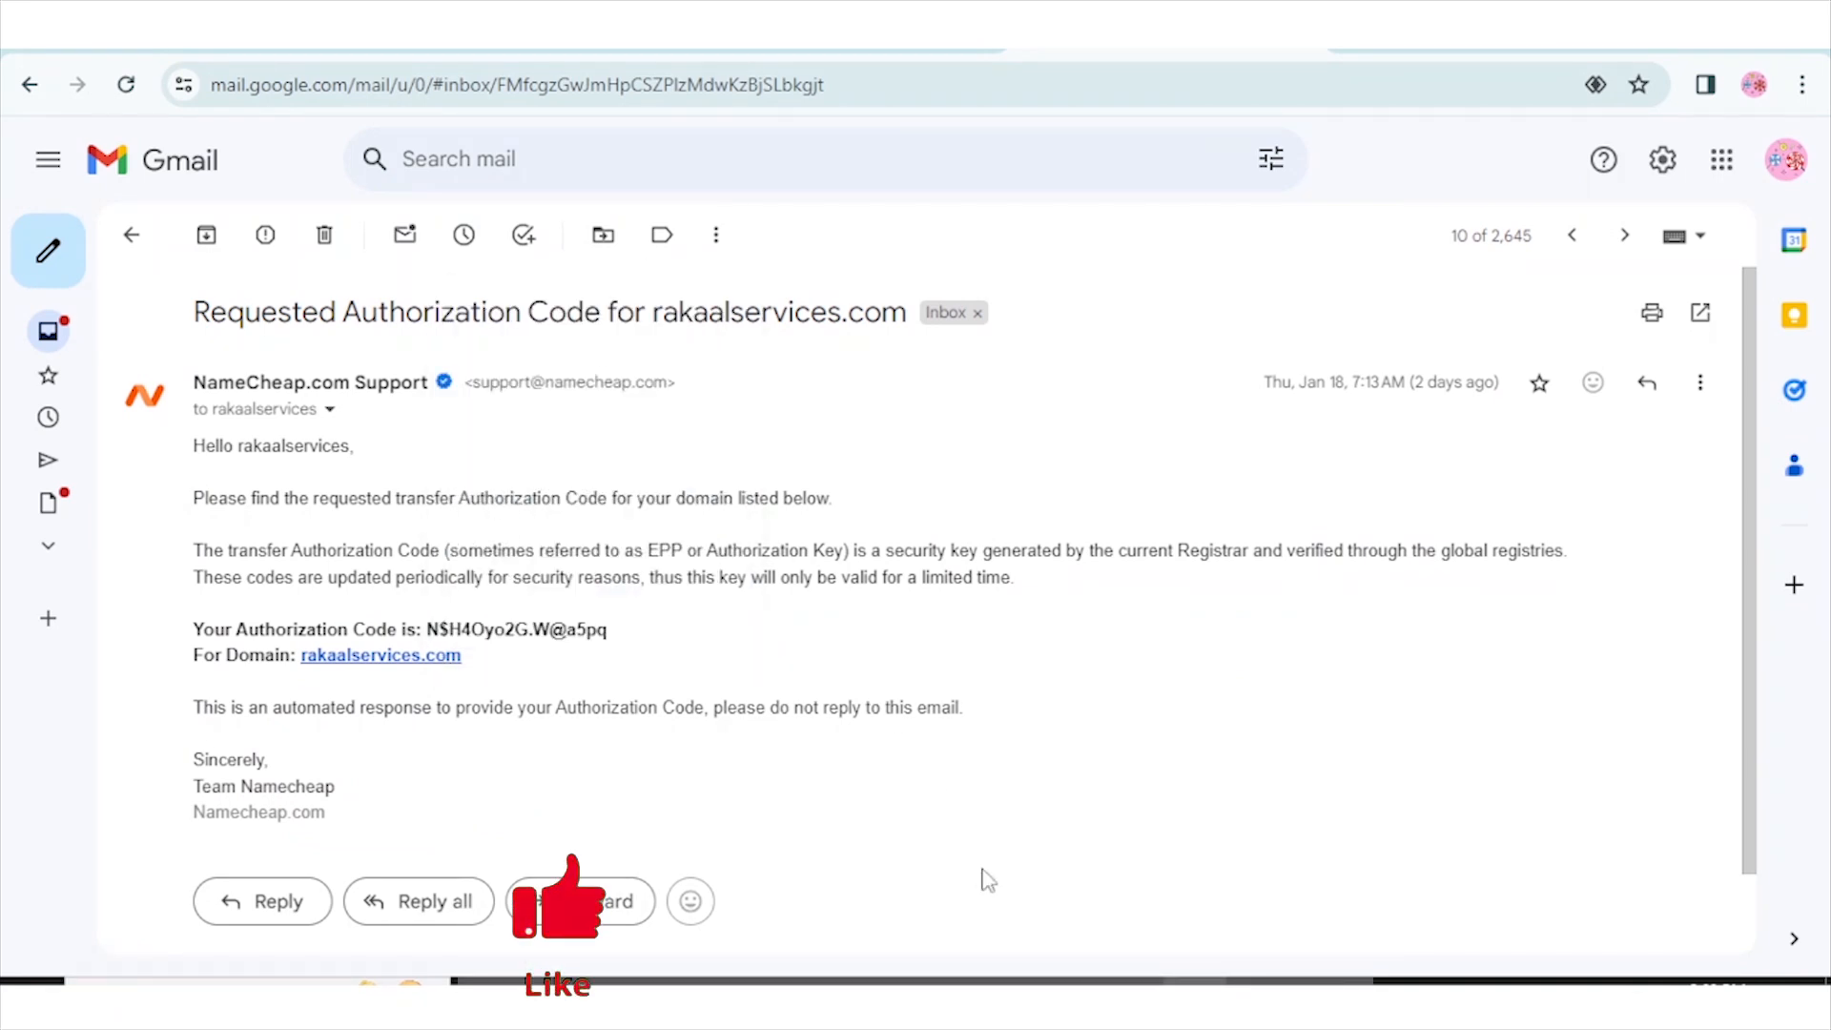
click(1225, 979)
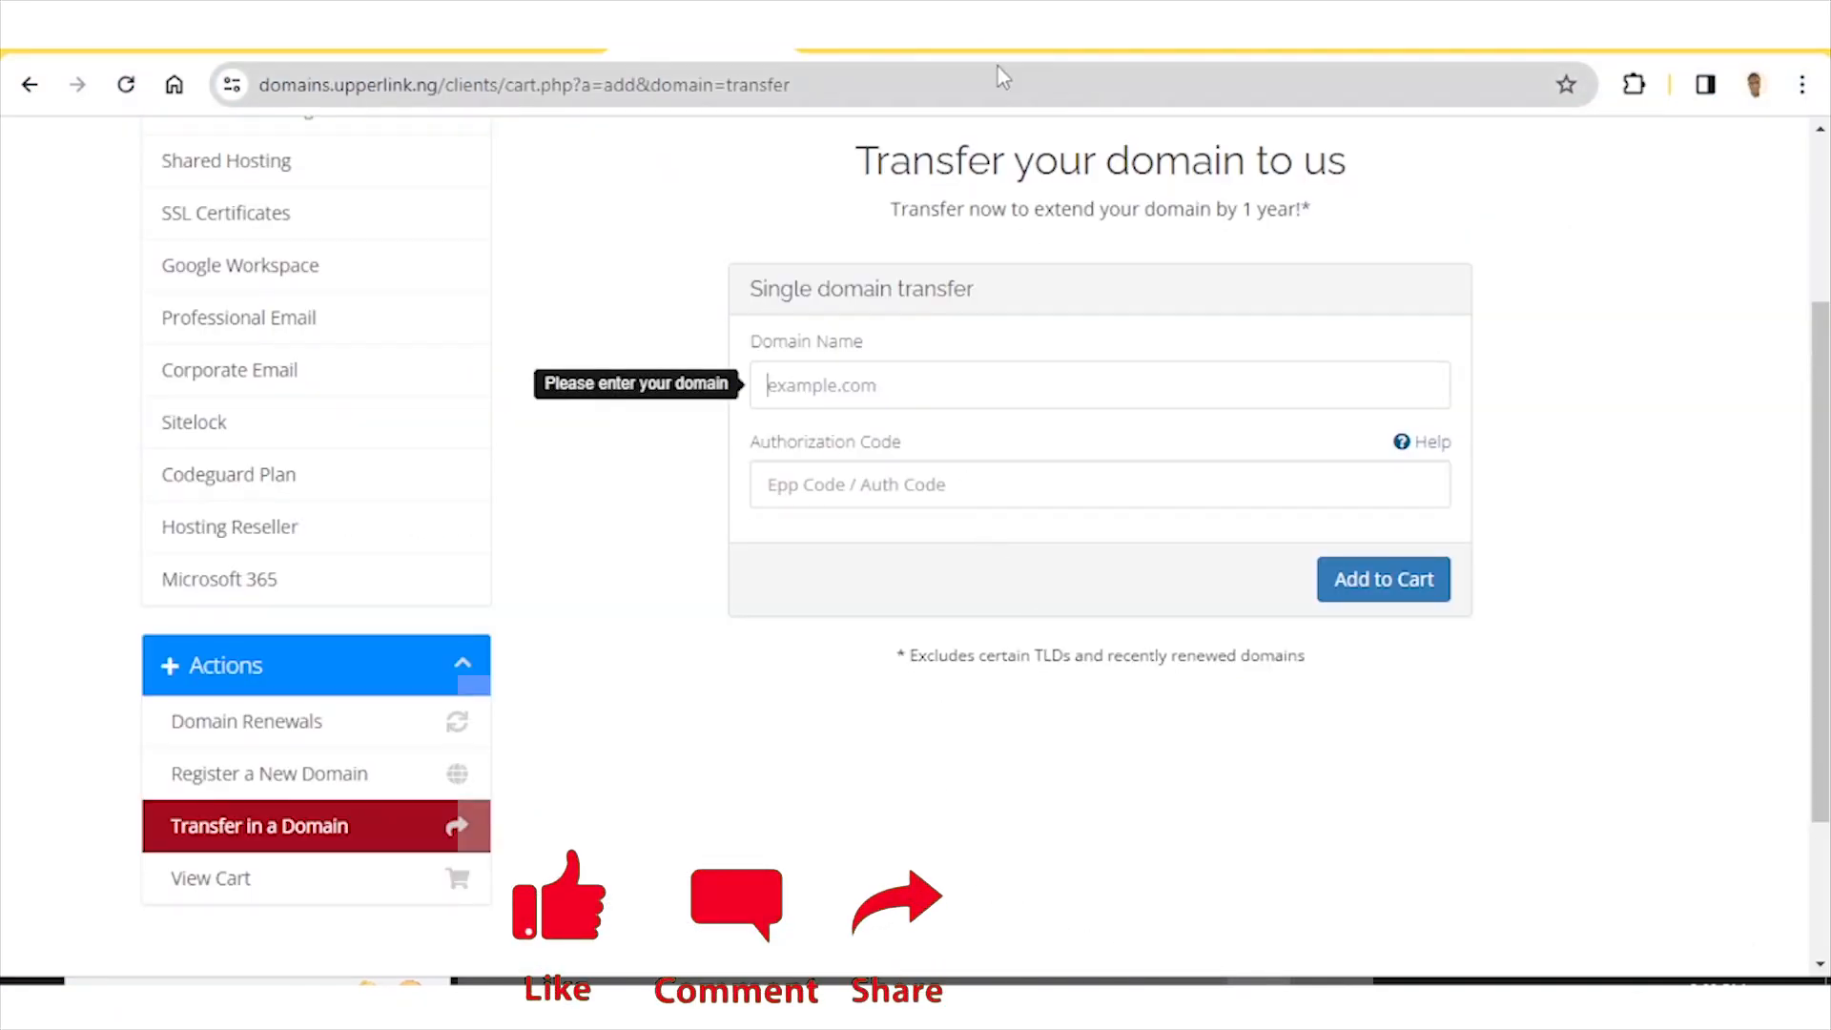
click(895, 37)
click(710, 37)
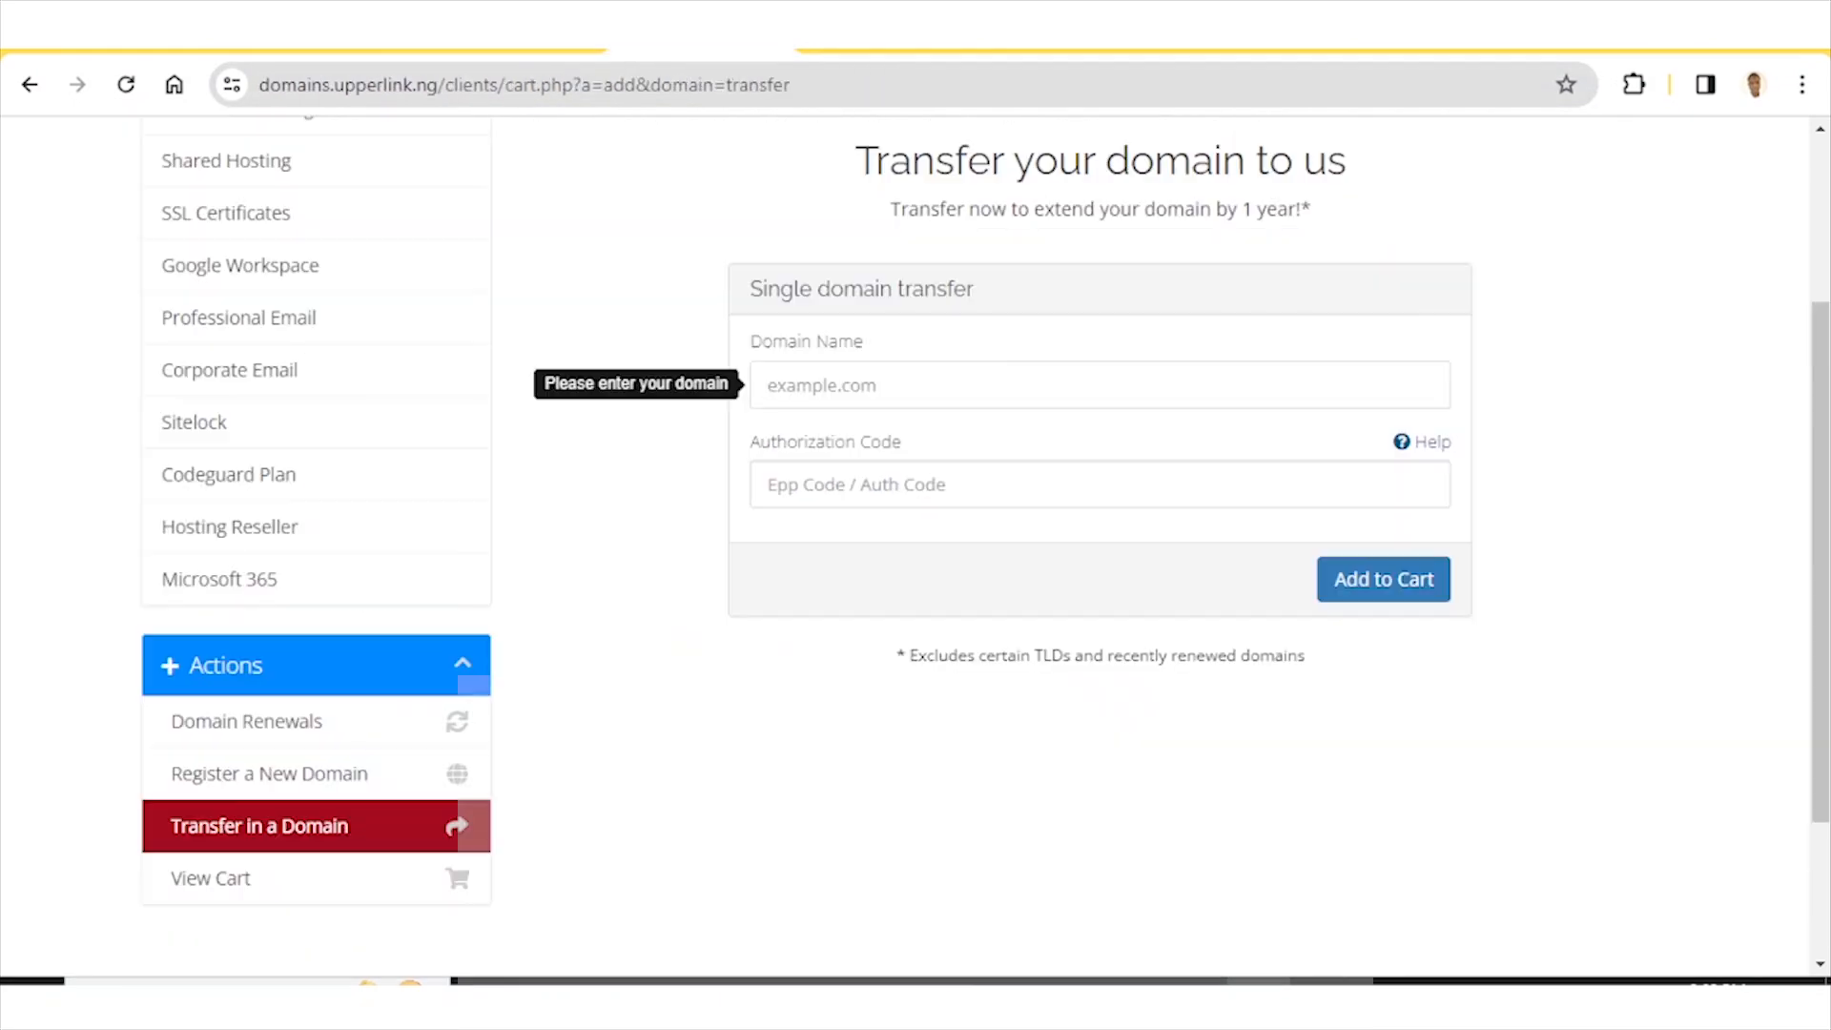
click(803, 384)
right_click(803, 383)
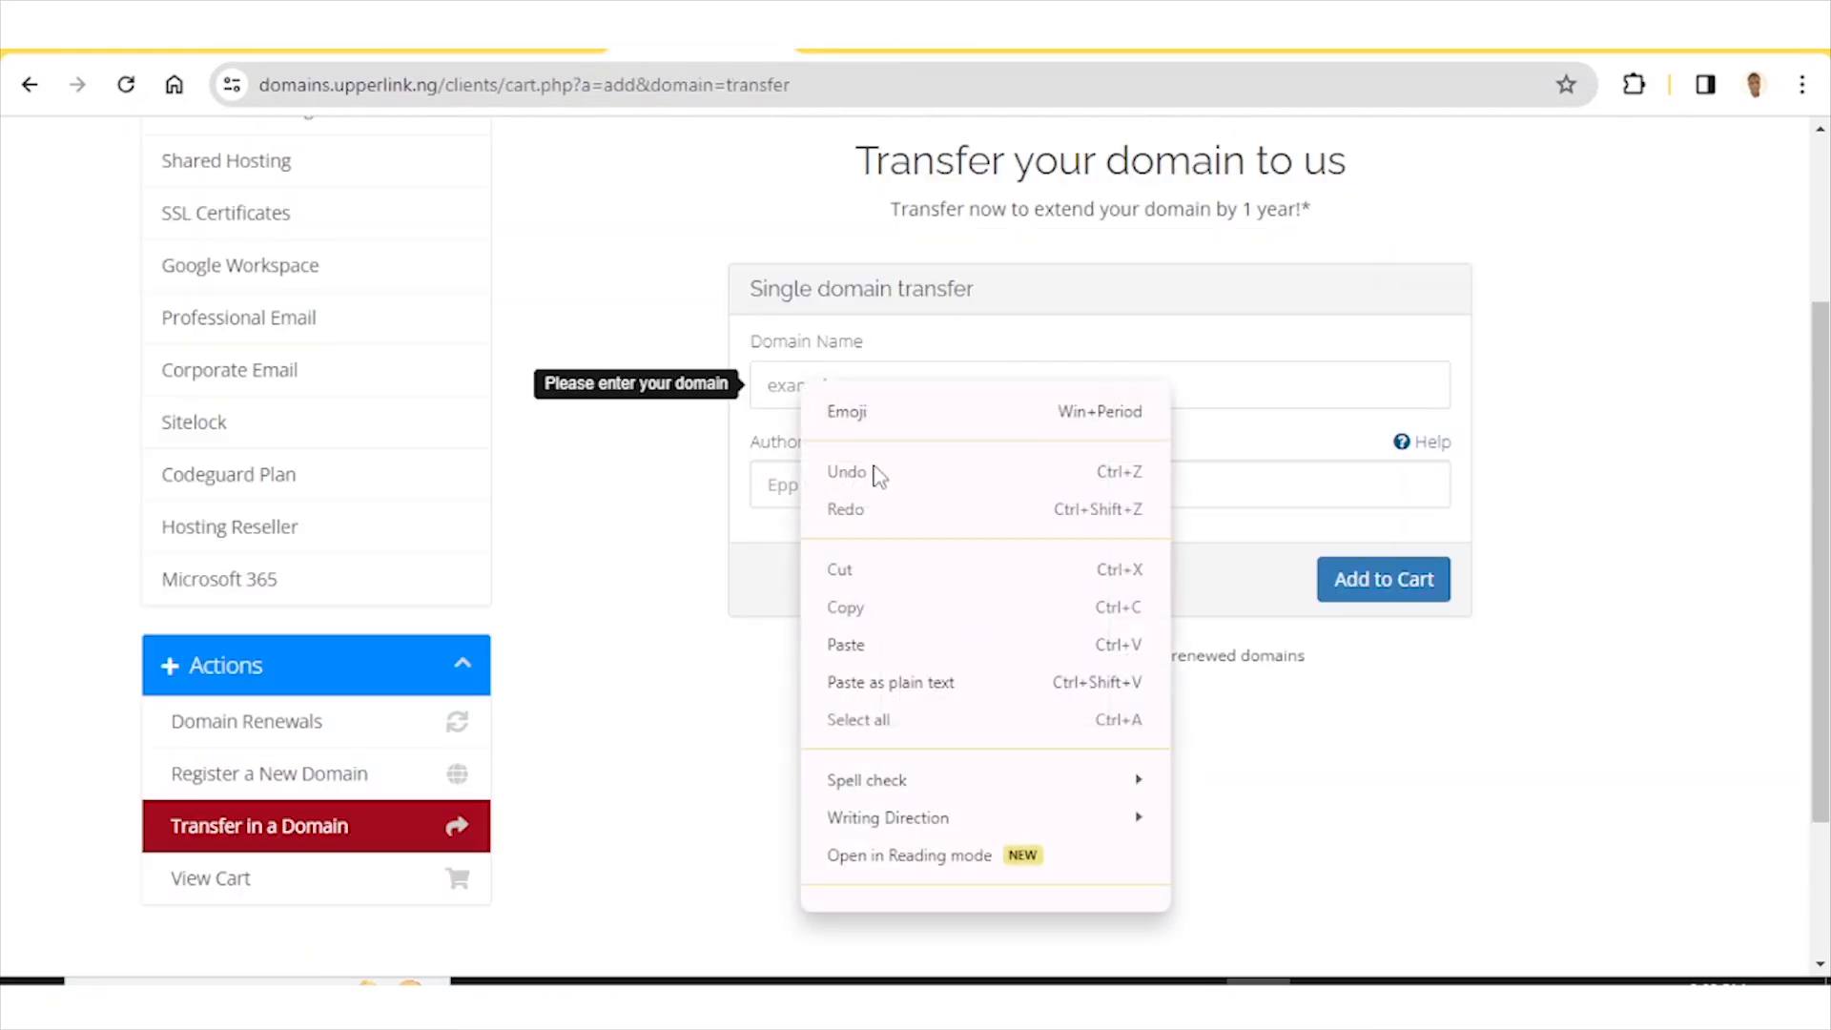
click(851, 648)
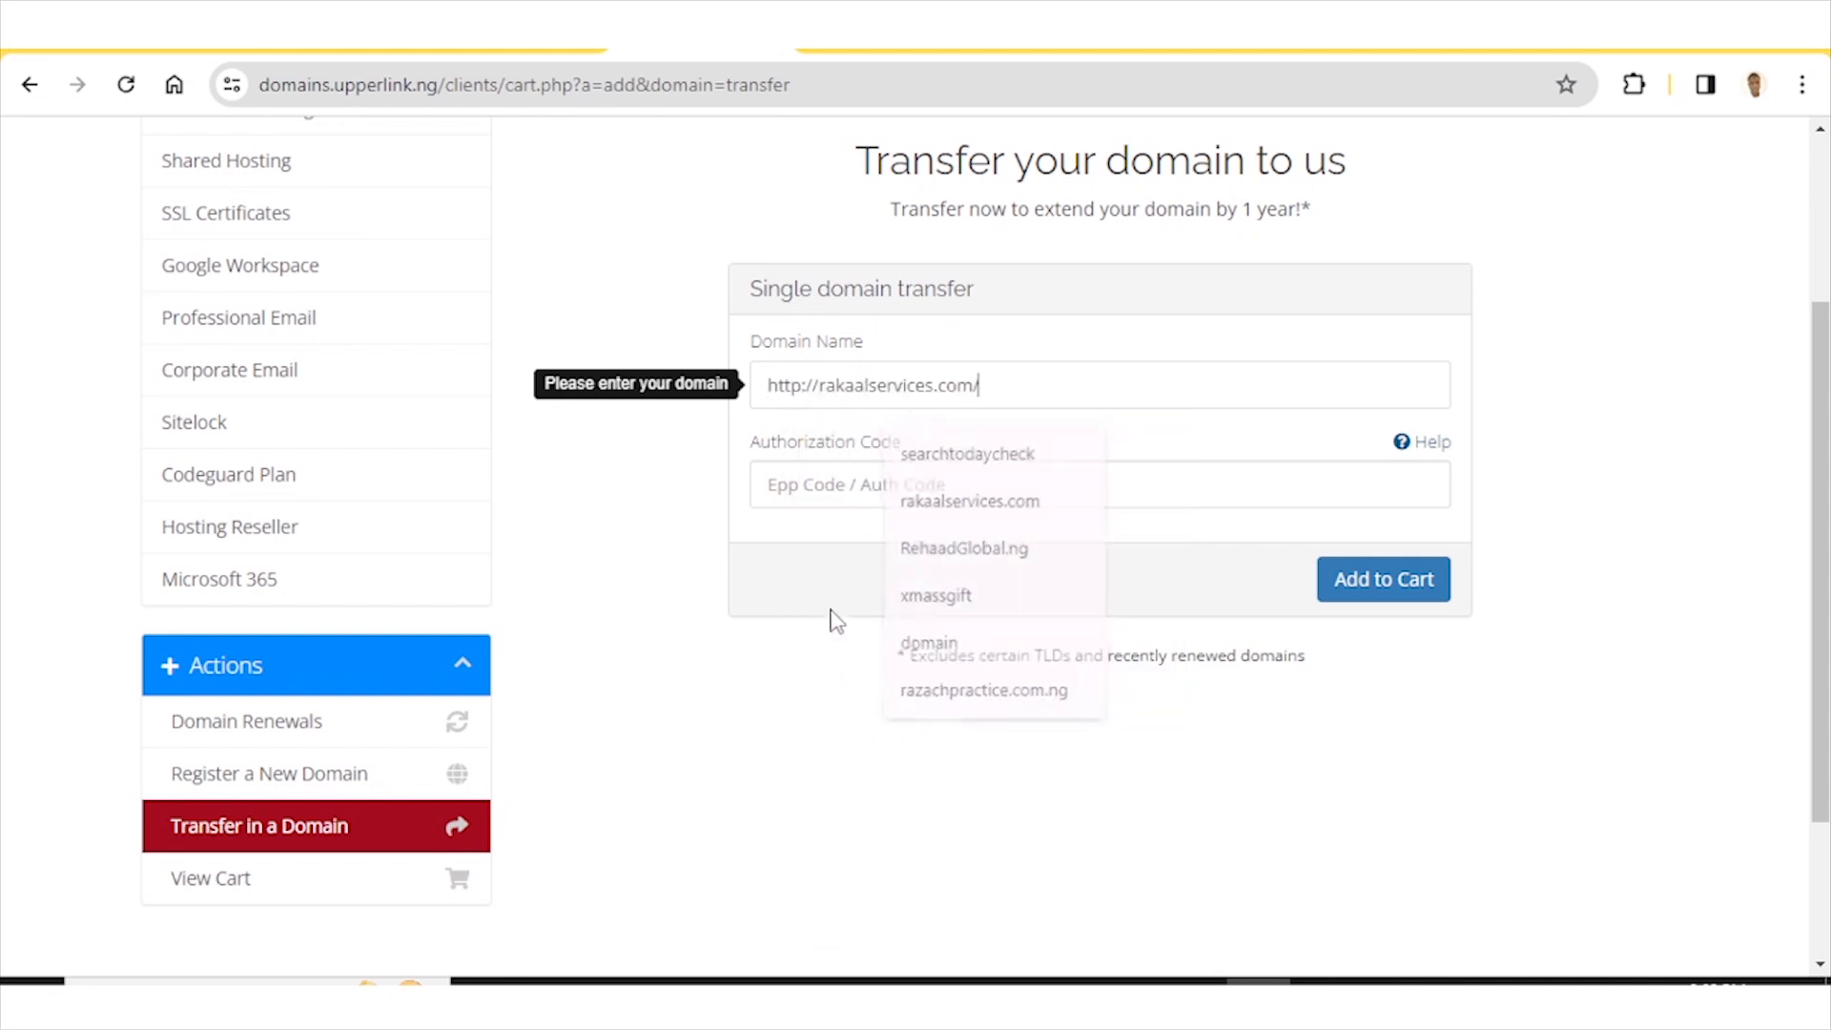
Copy the authorization code from the Namecheap email in Gmail and enter it in the Authorization Code field of the Upperlink transfer form.
click(832, 481)
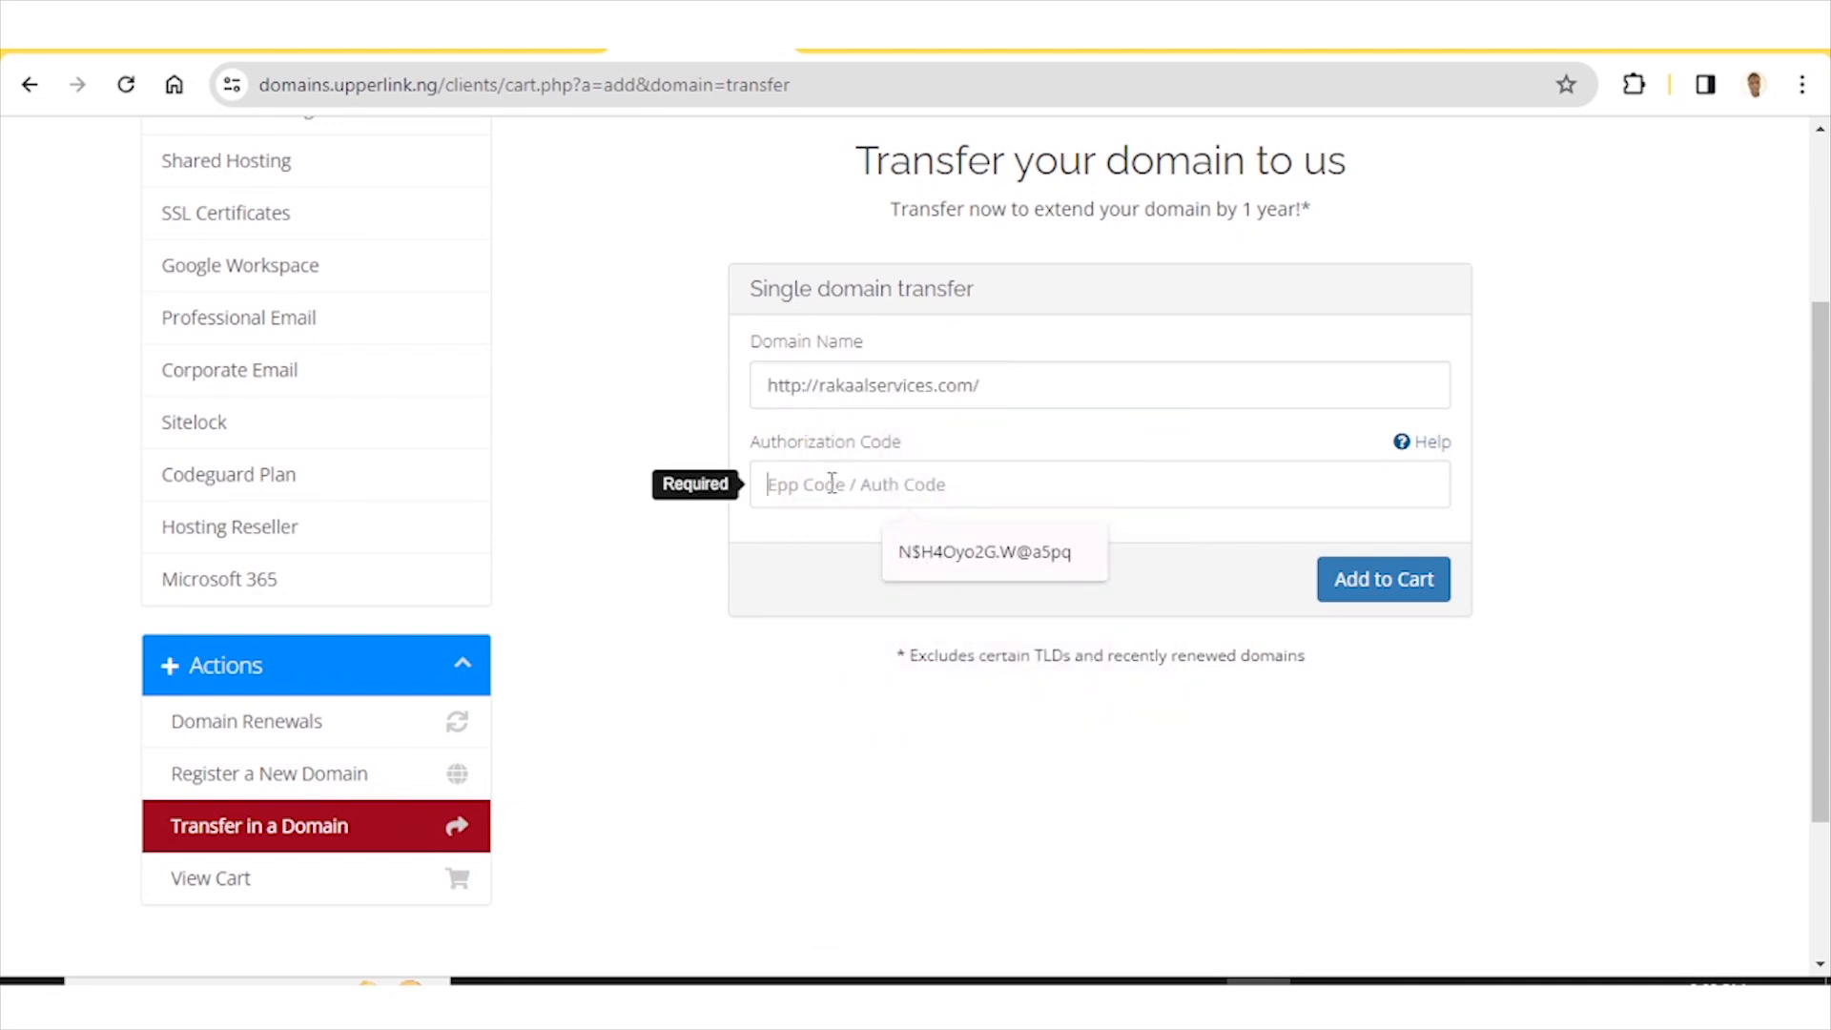
click(1192, 995)
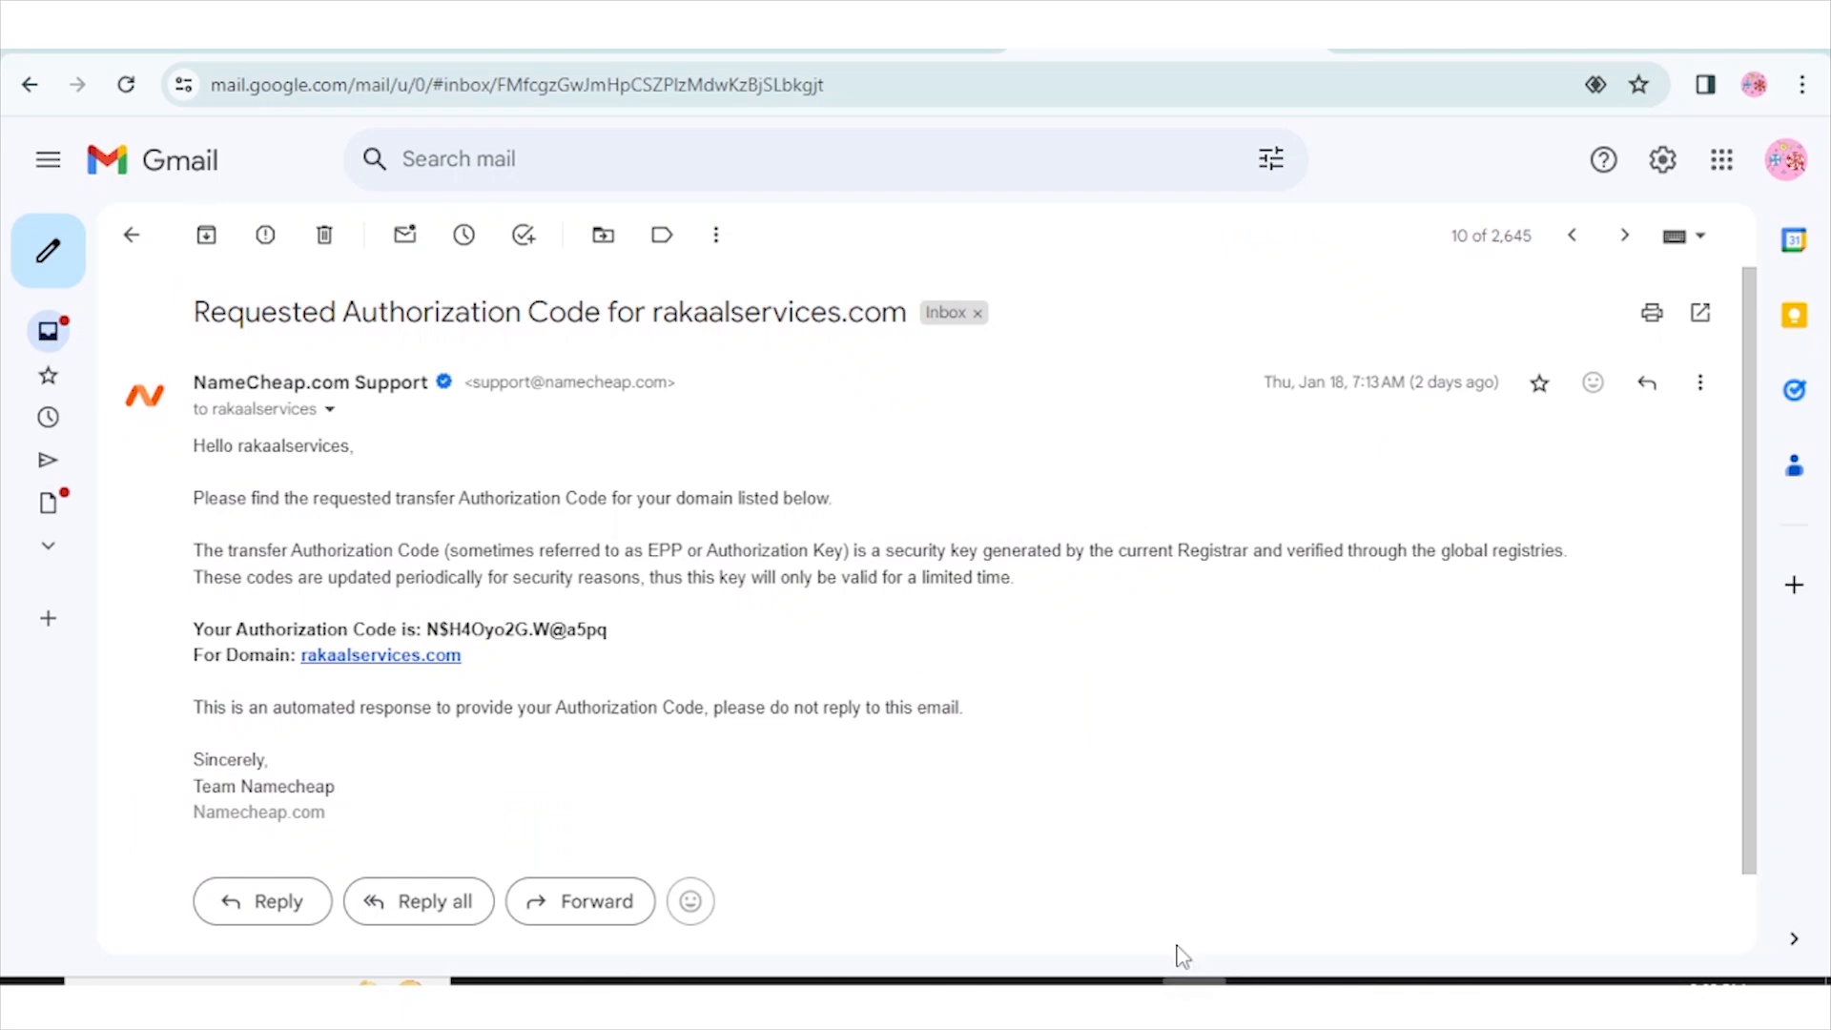
triple_click(503, 631)
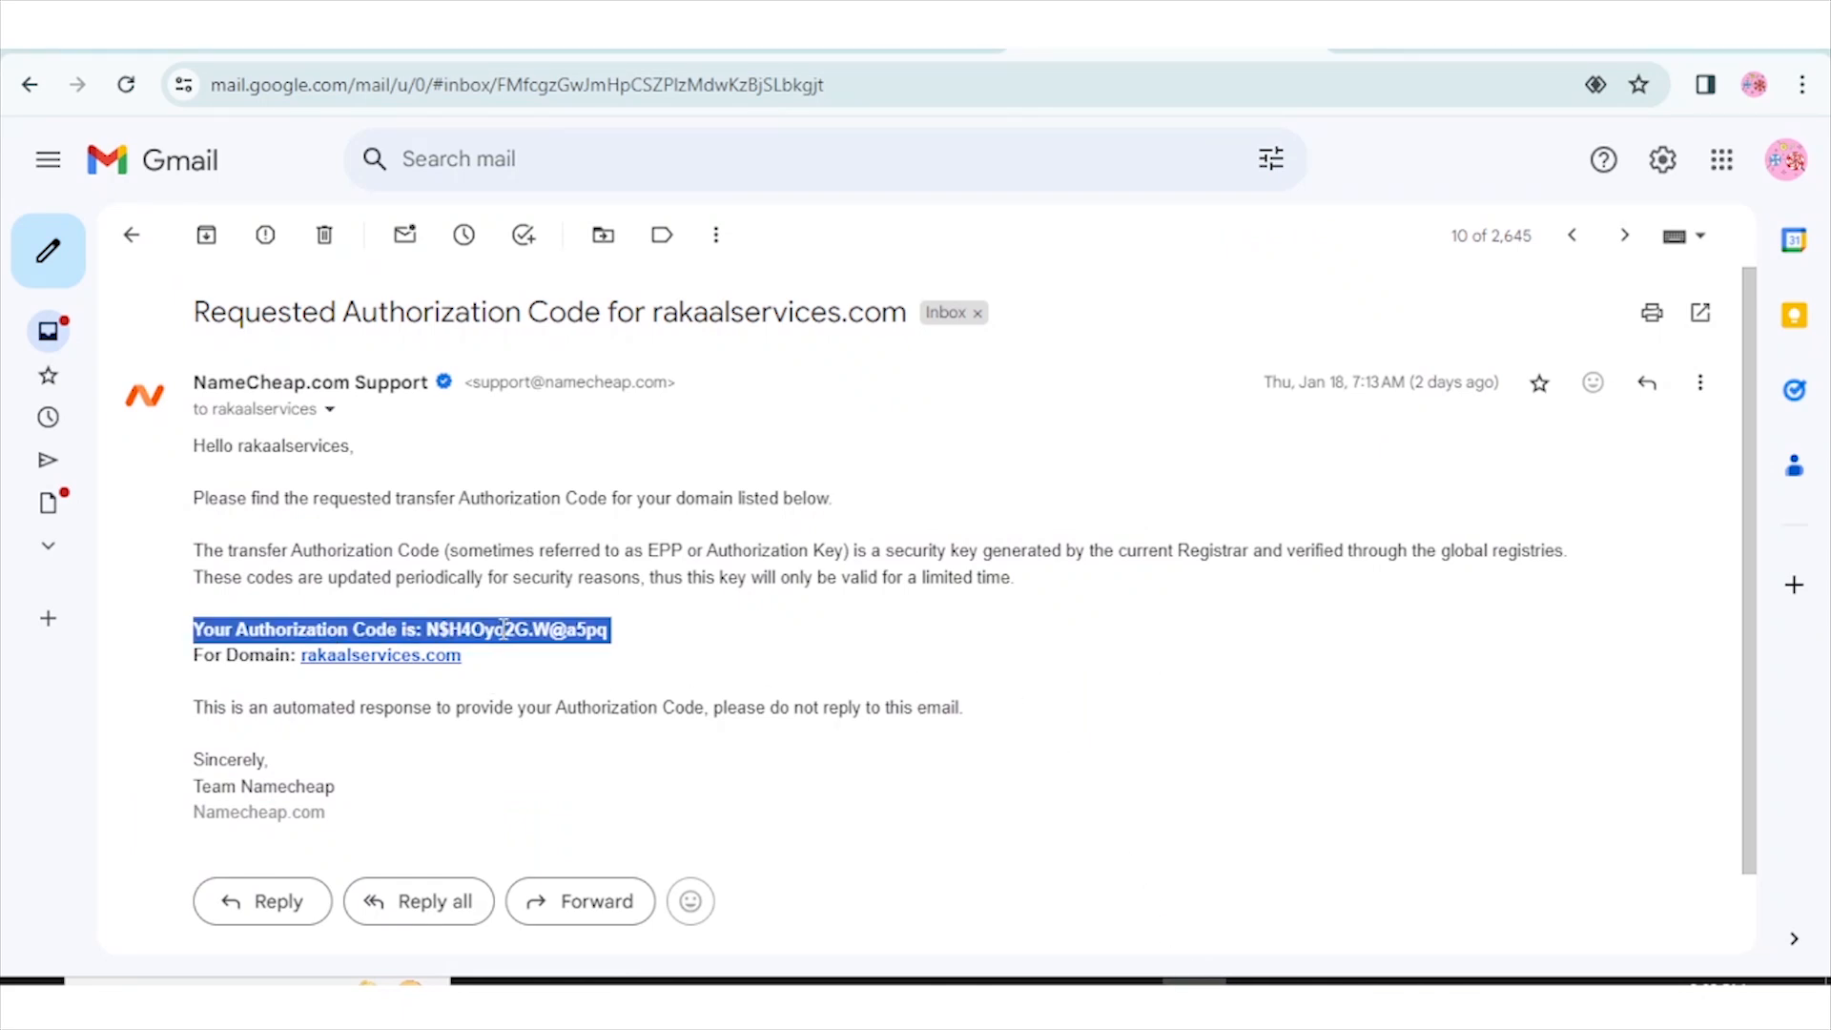
click(438, 634)
drag(431, 632, 608, 628)
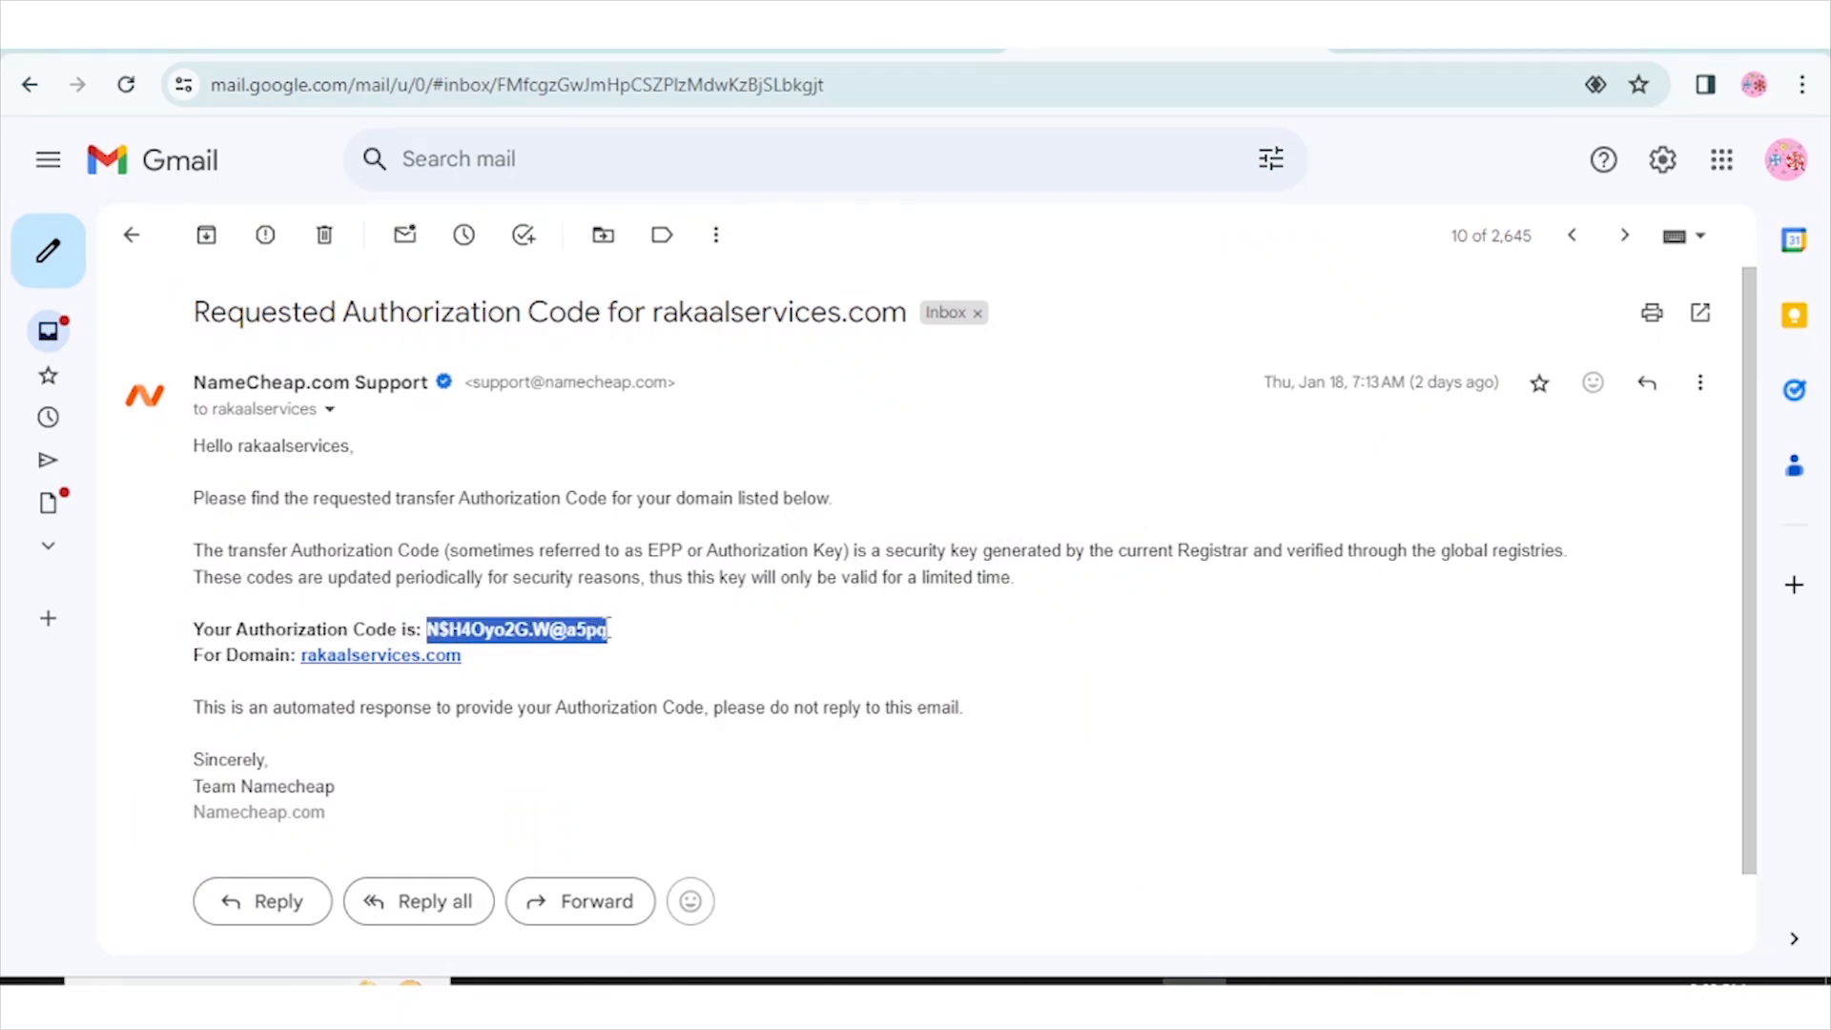
right_click(598, 631)
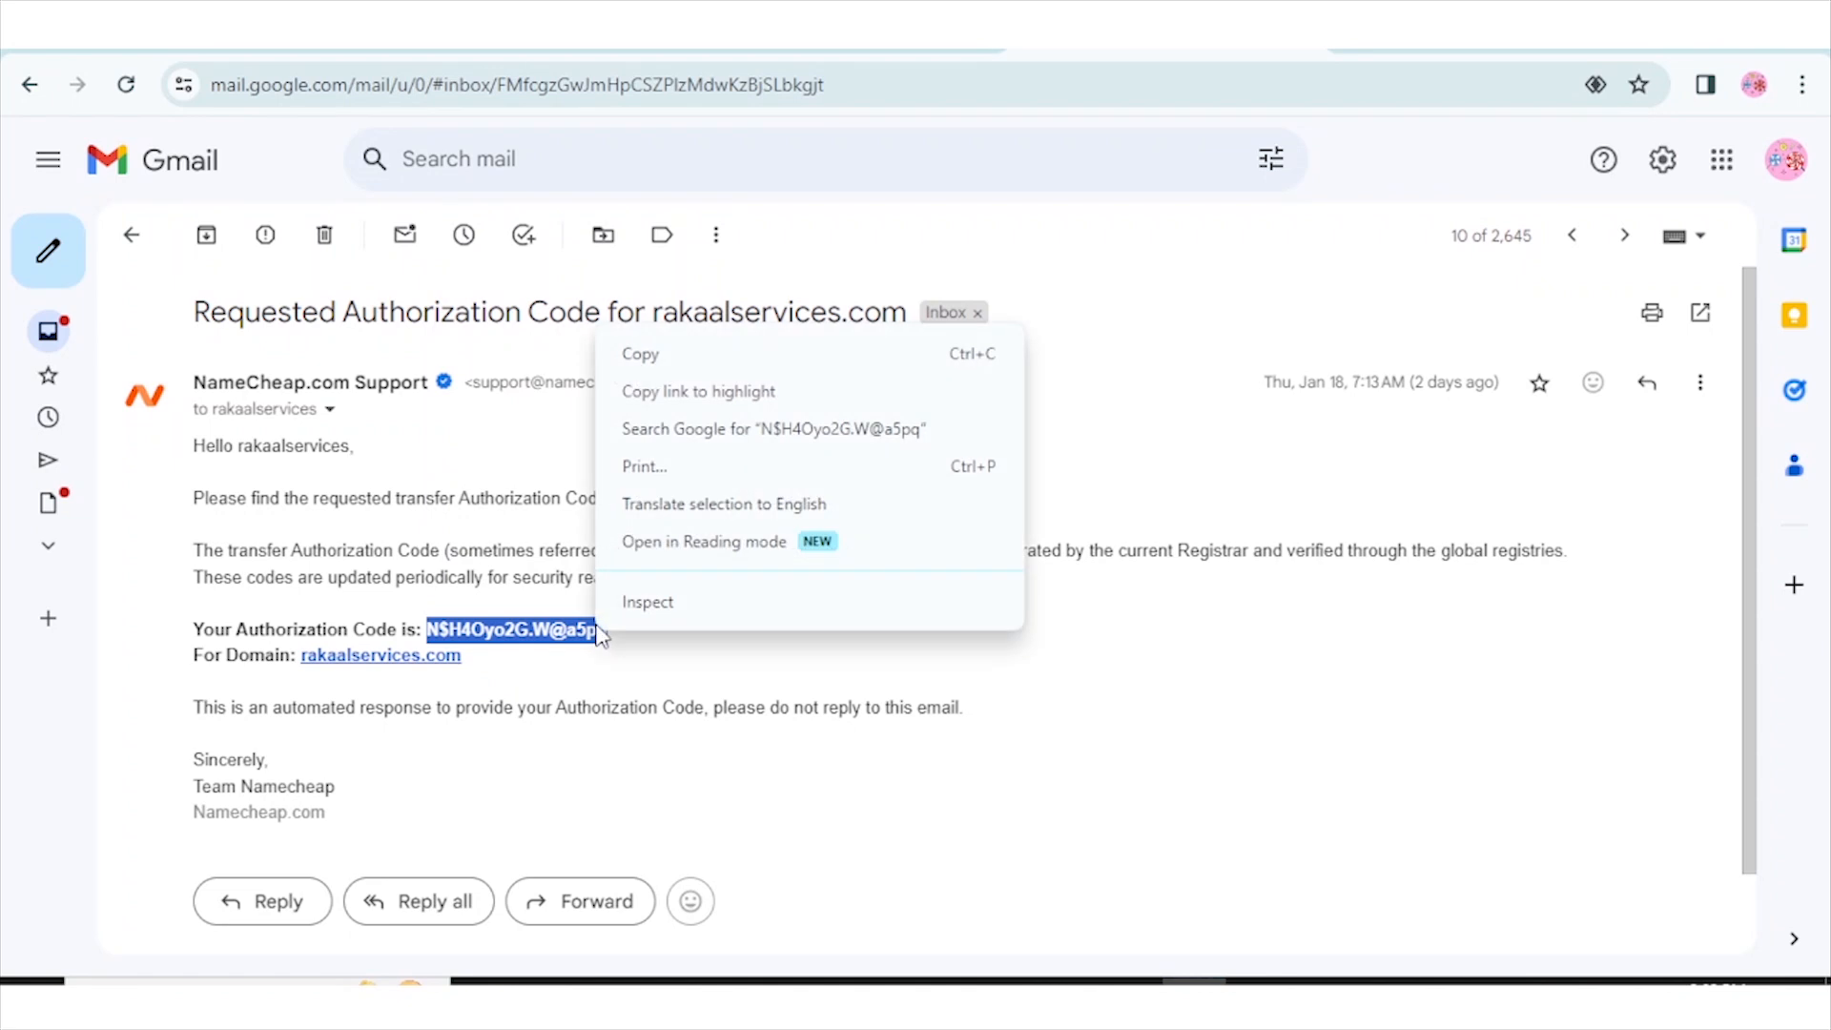
click(656, 356)
mouse_move(1192, 980)
click(1258, 980)
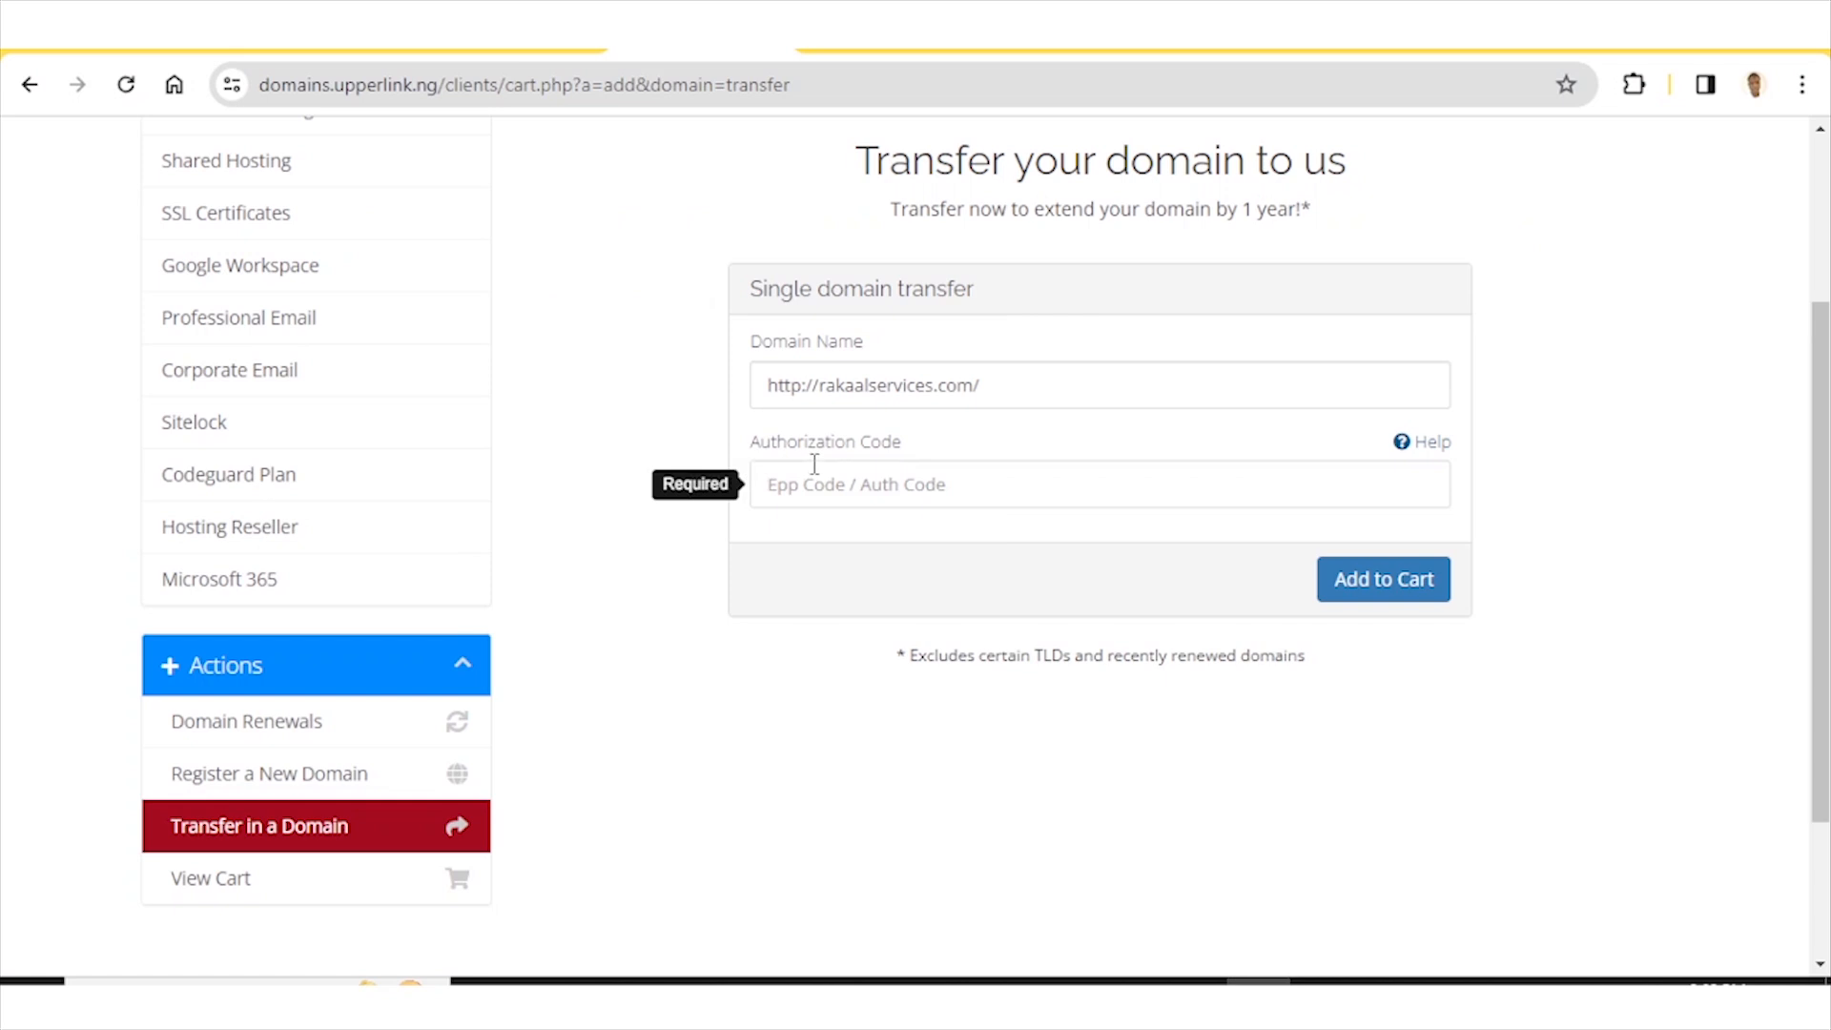
click(806, 474)
click(919, 544)
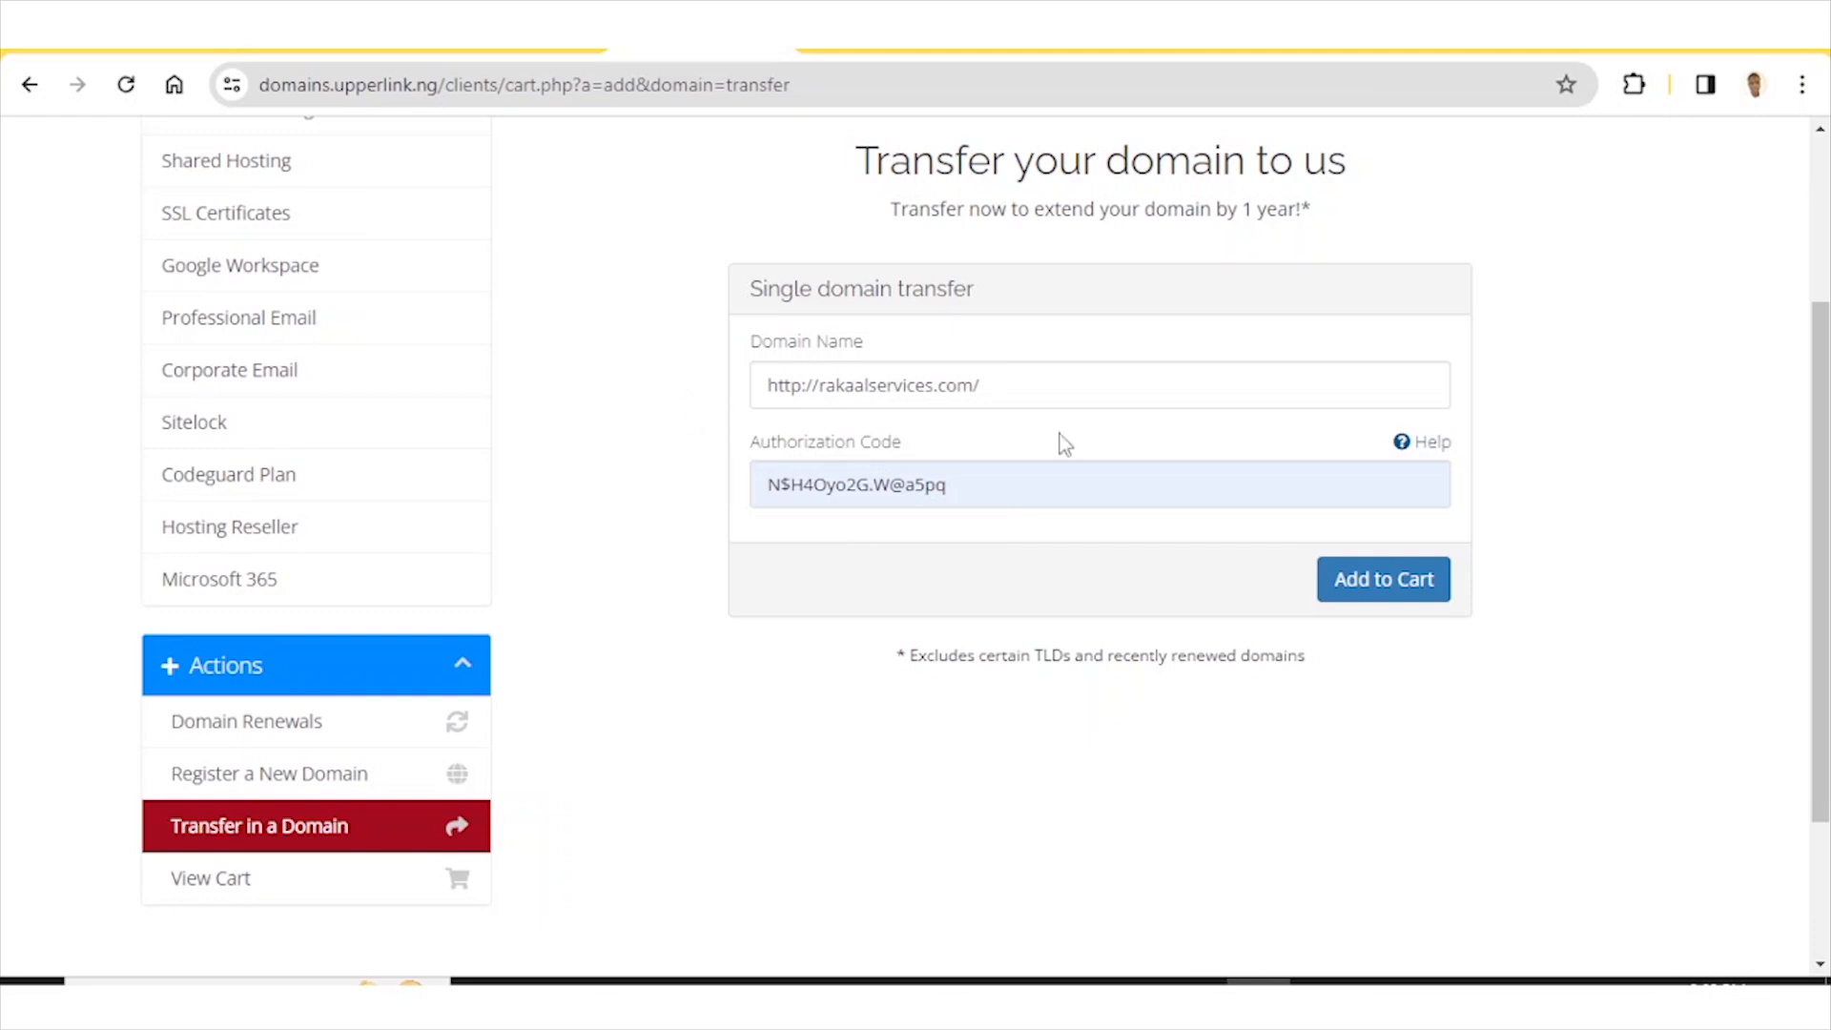
click(1380, 573)
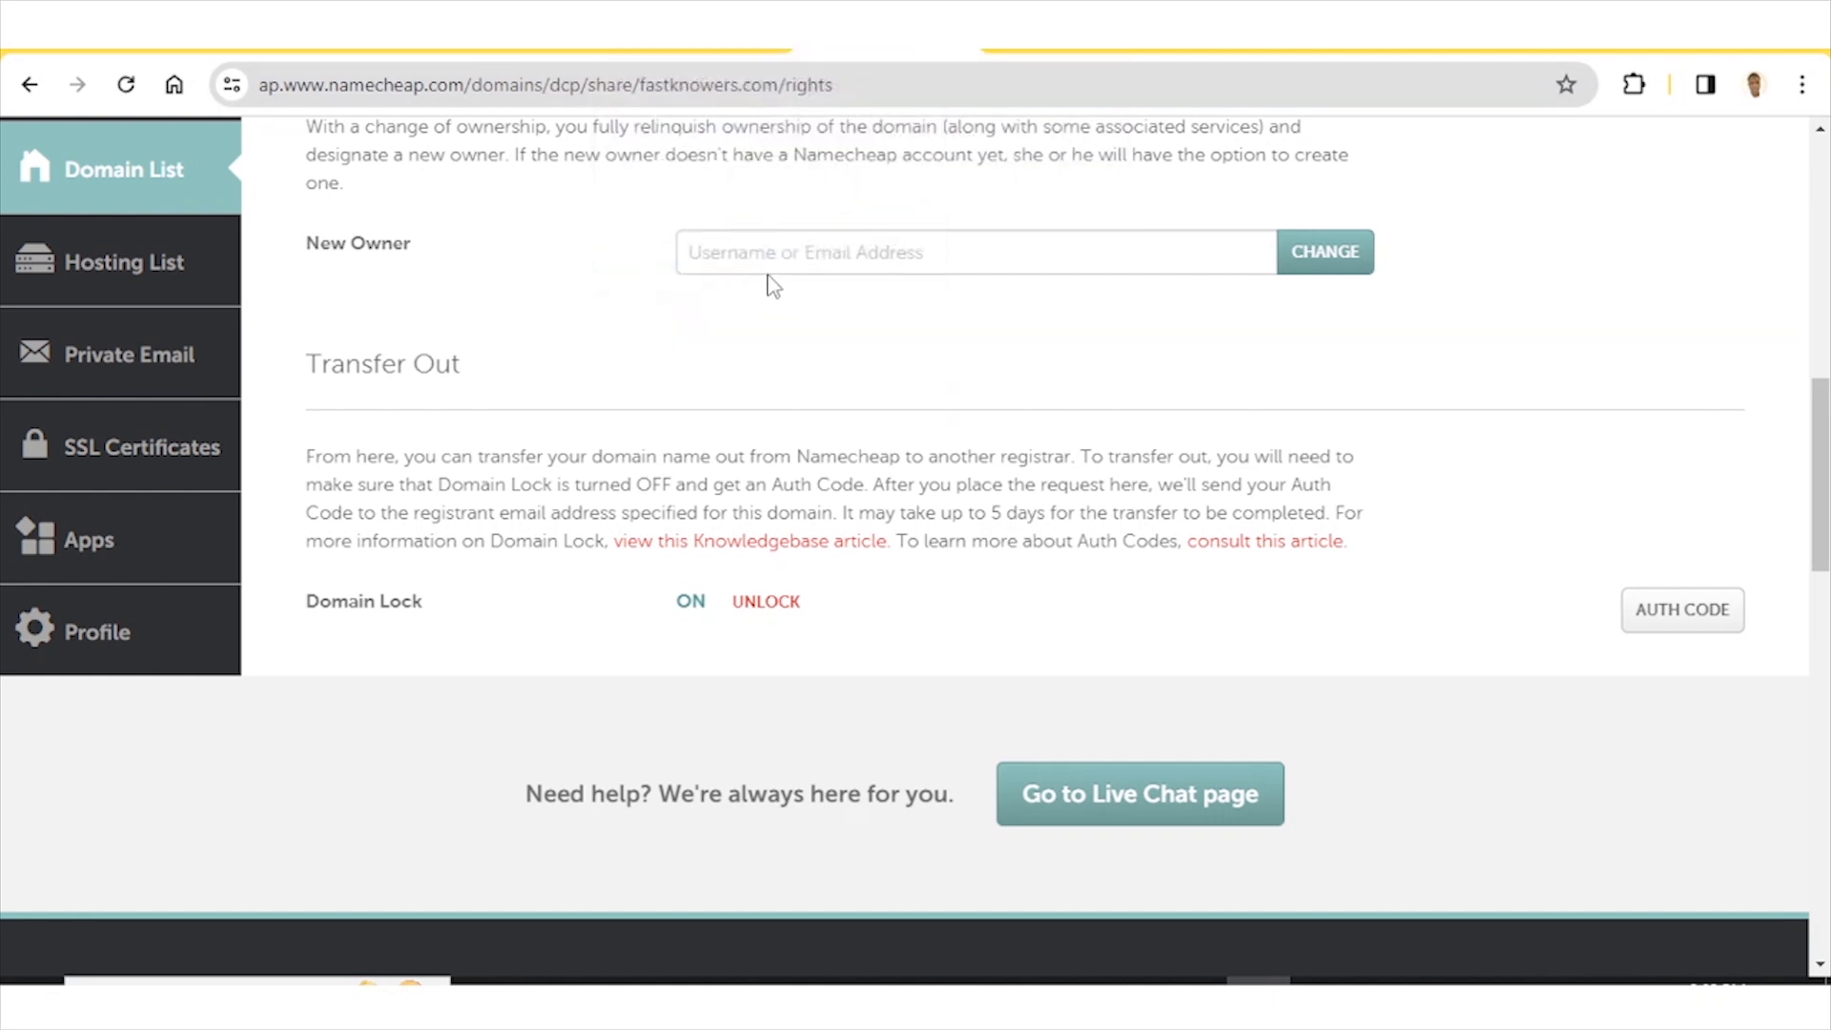
Return from the Namecheap page to the filled-in Upperlink transfer form and look it over.
click(699, 44)
scroll(693, 216, up, 3)
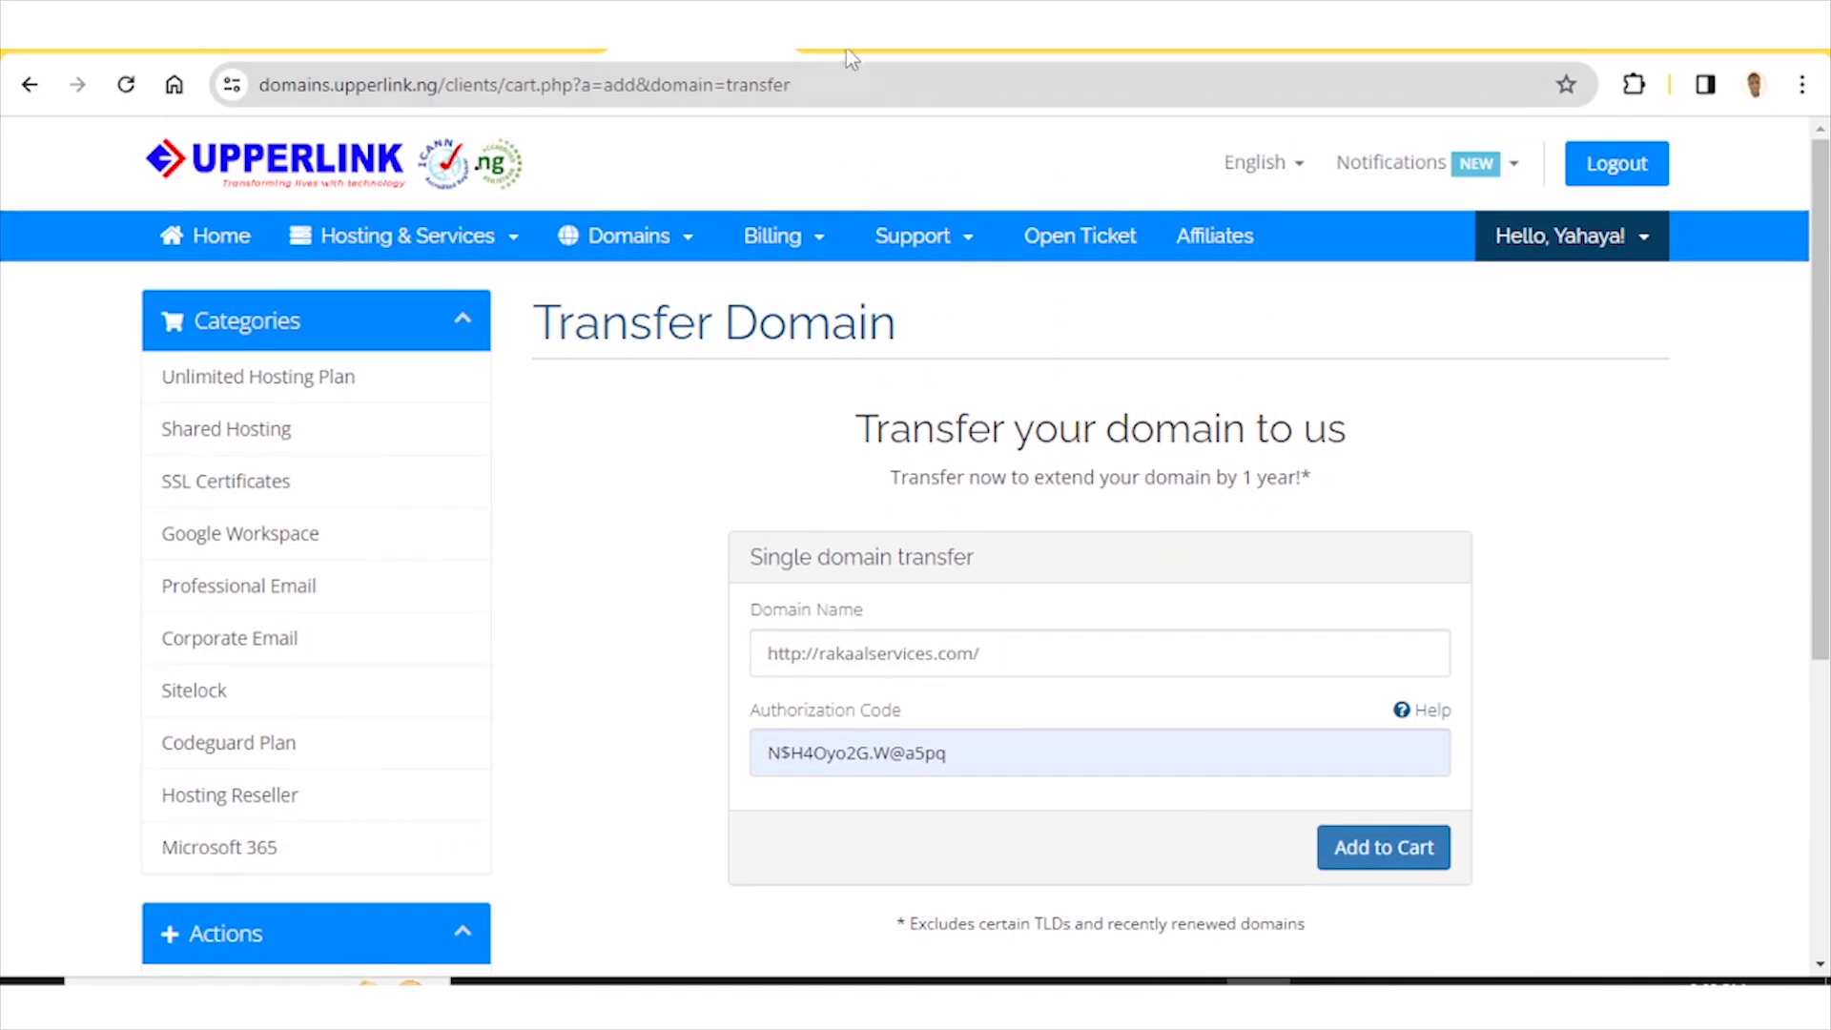
Switch to the WordPress draft on getting a domain EPP code and review its NameCheap instructions, Upperlink section and conclusion.
mouse_move(854, 52)
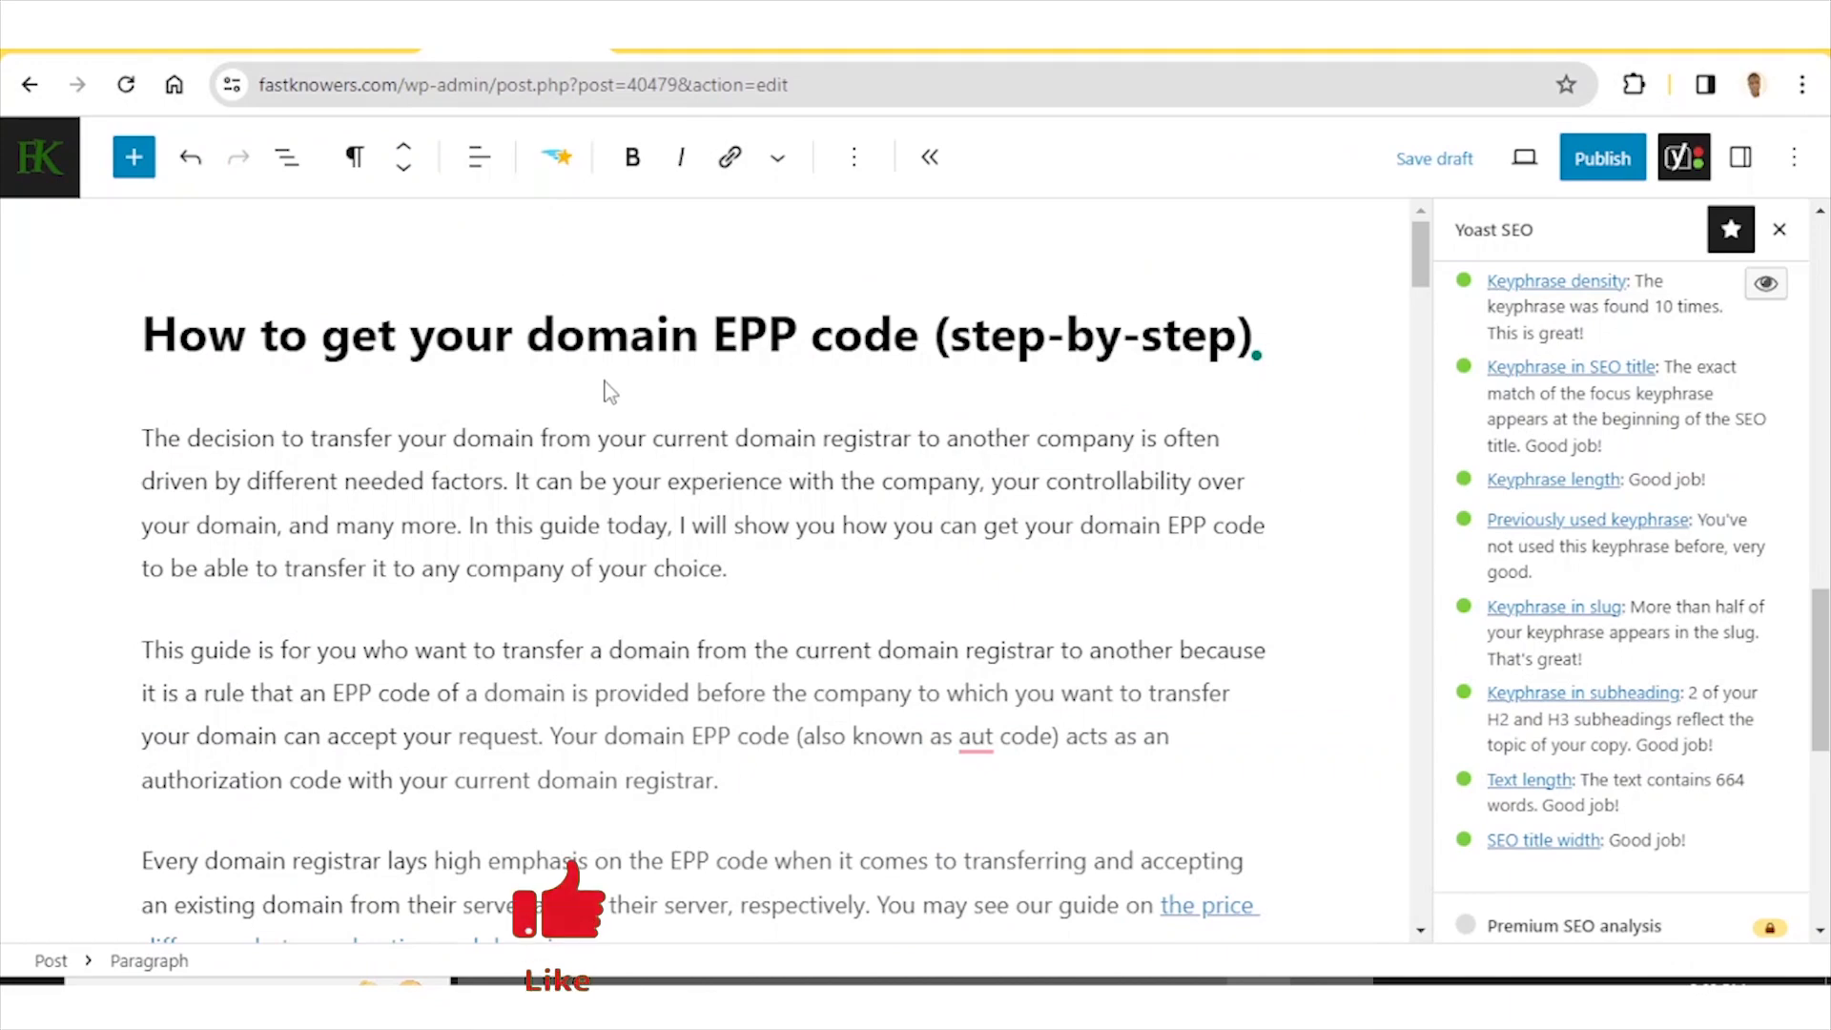
scroll(613, 396, down, 8)
scroll(610, 391, down, 6)
scroll(606, 377, up, 15)
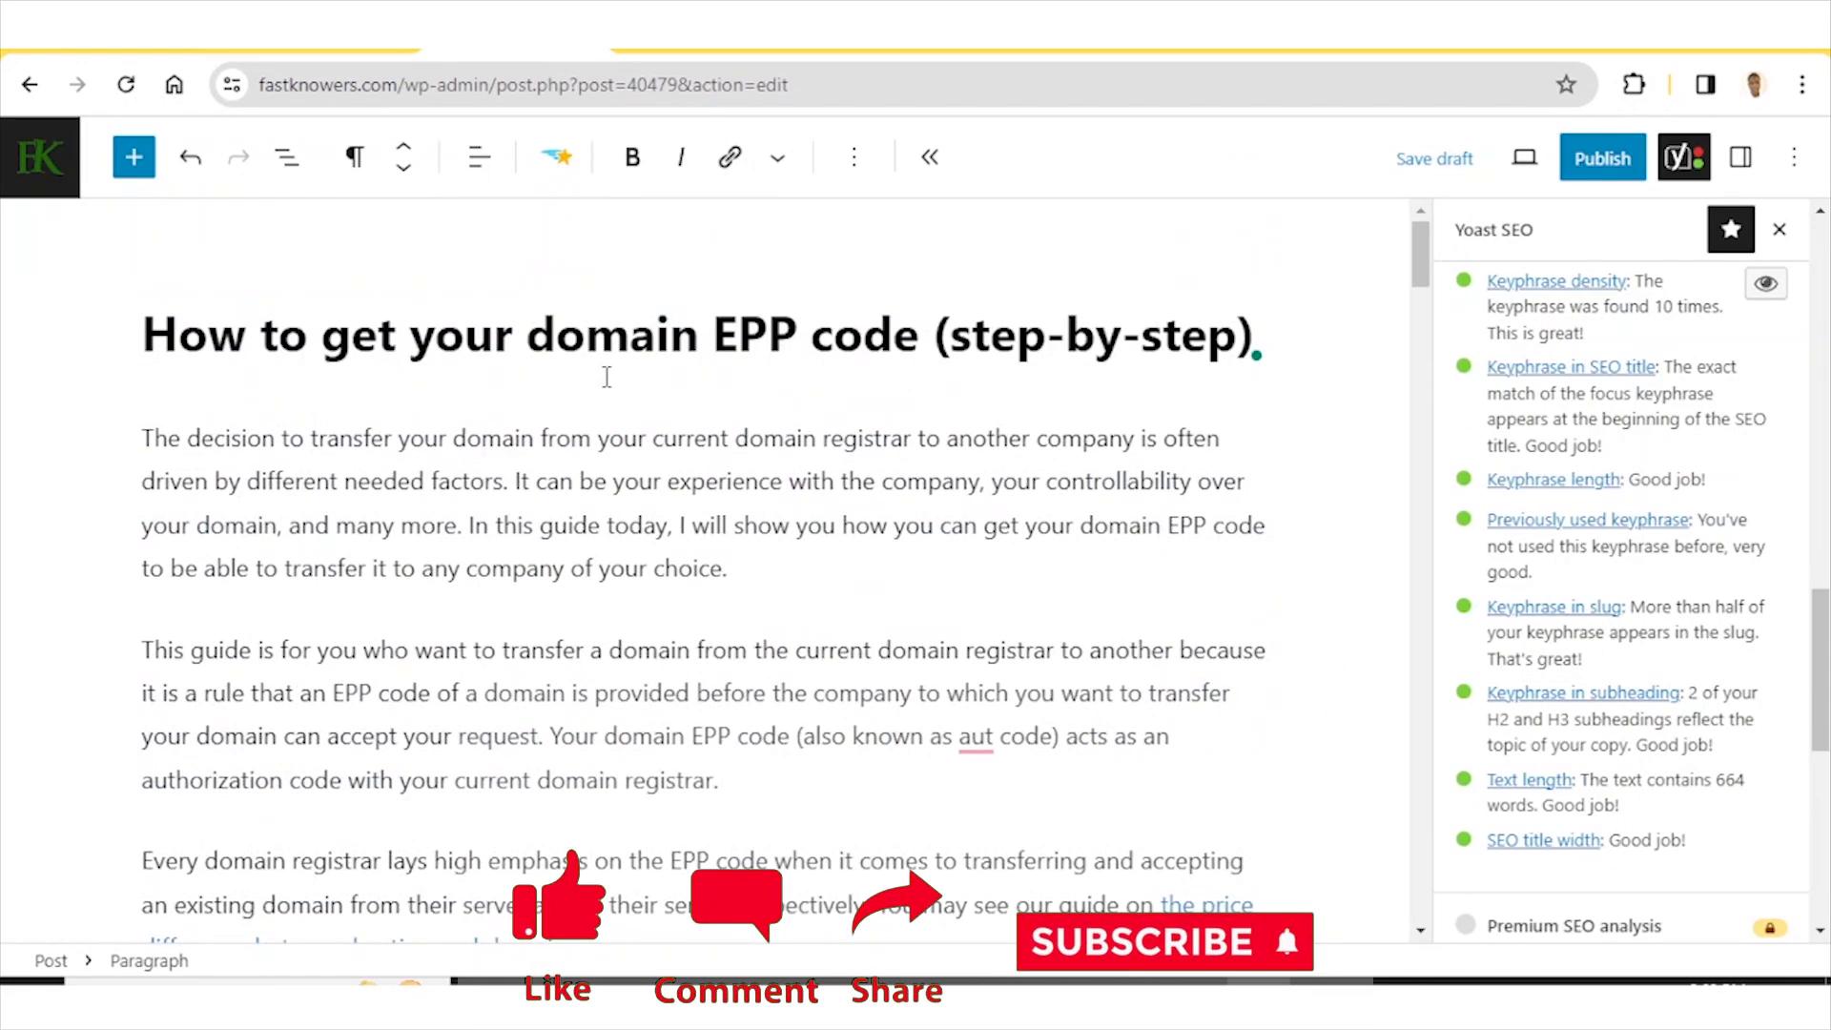
scroll(606, 376, down, 12)
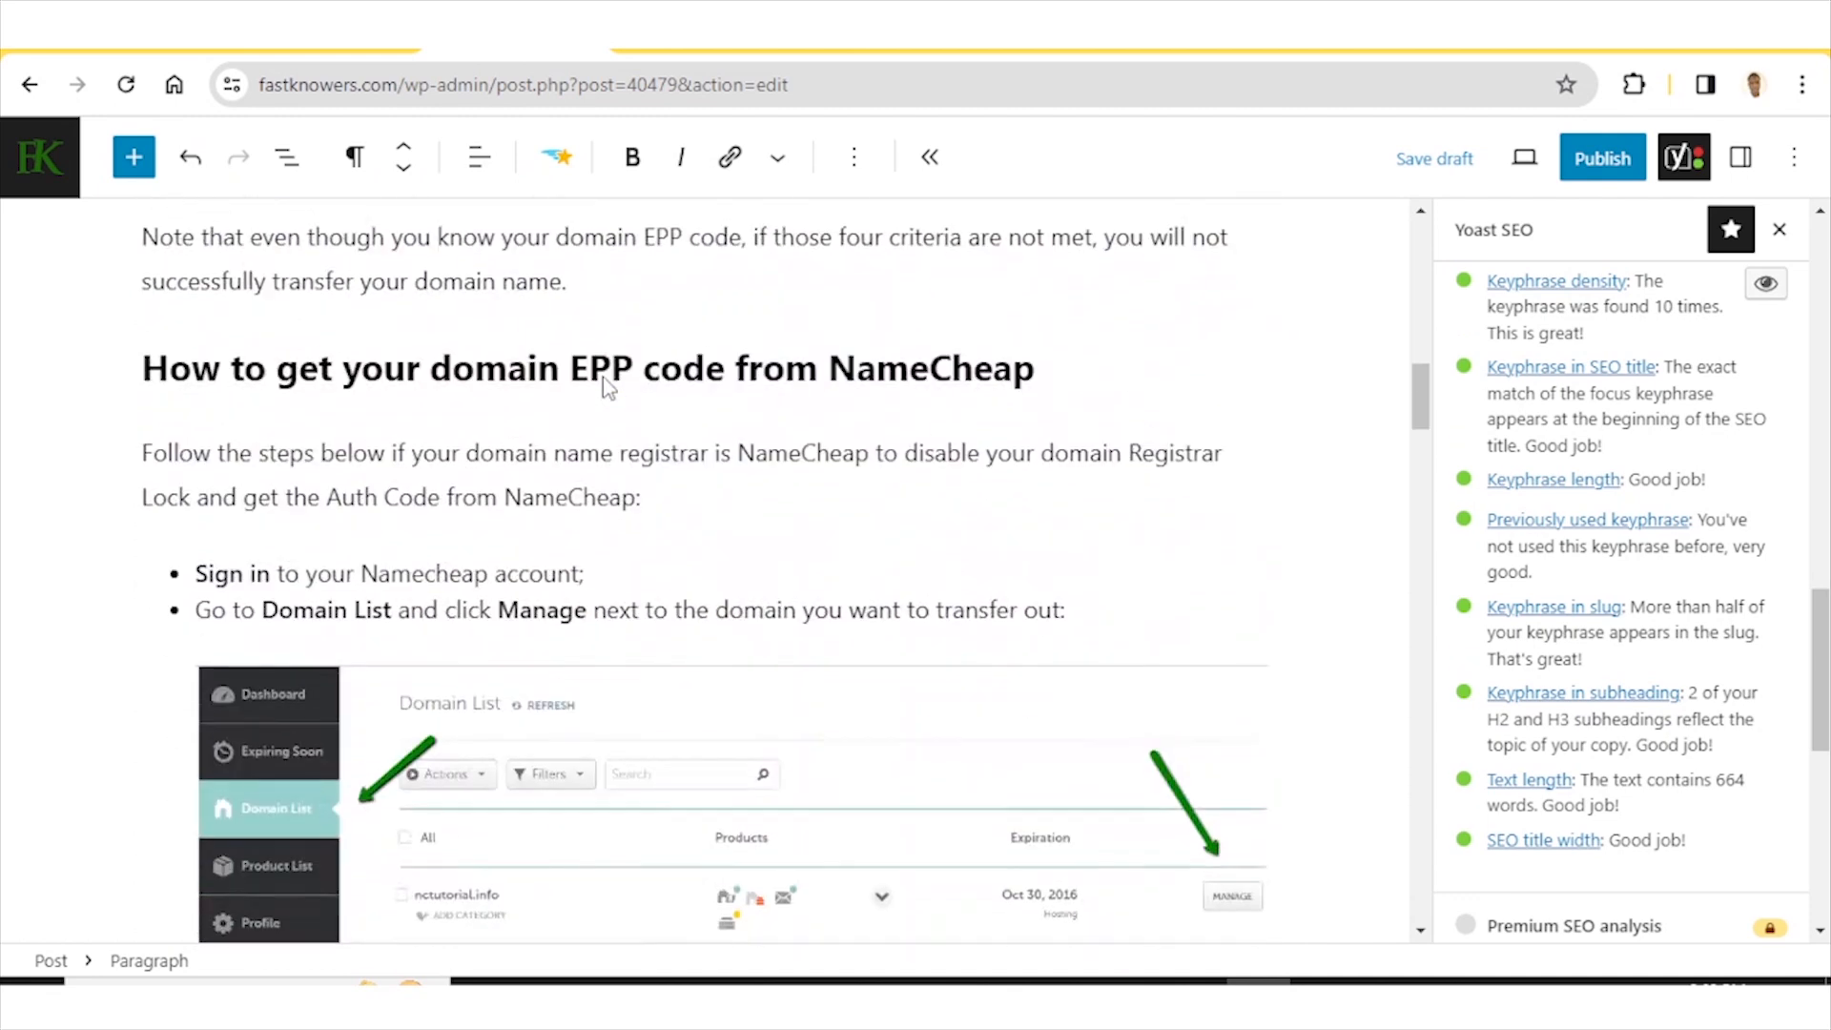
scroll(604, 379, down, 3)
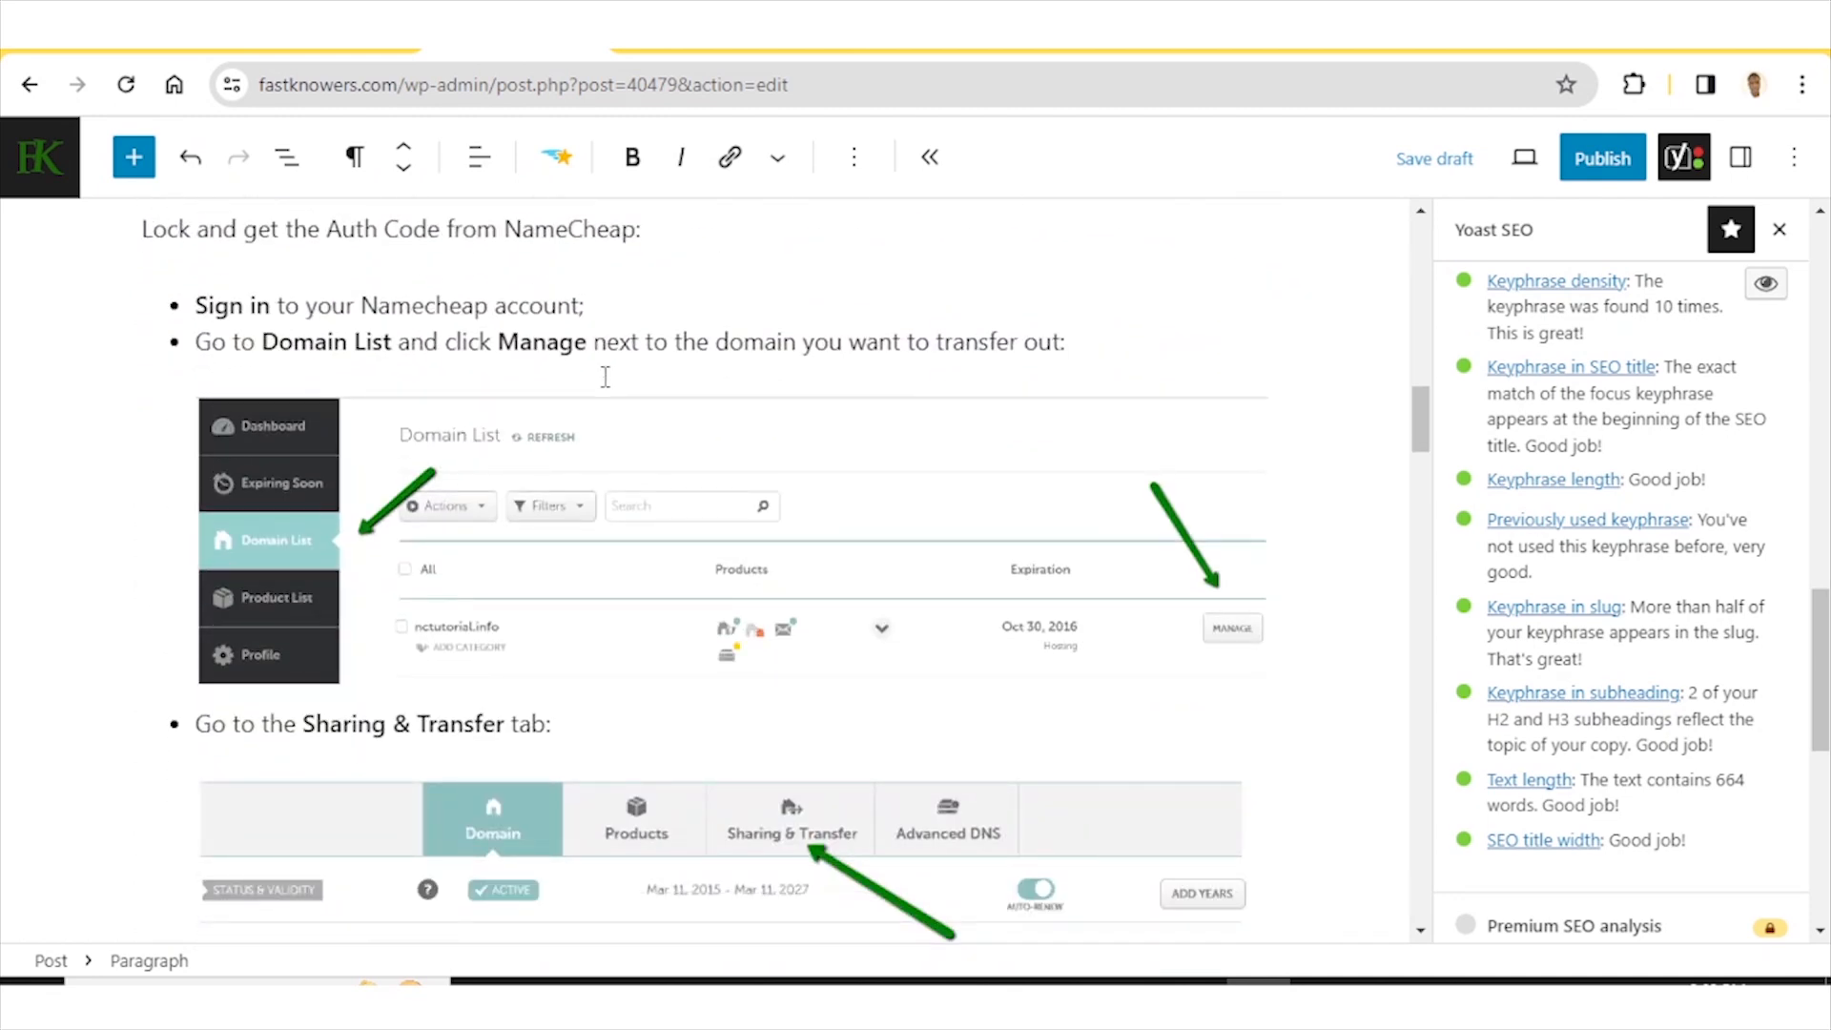
scroll(604, 376, down, 4)
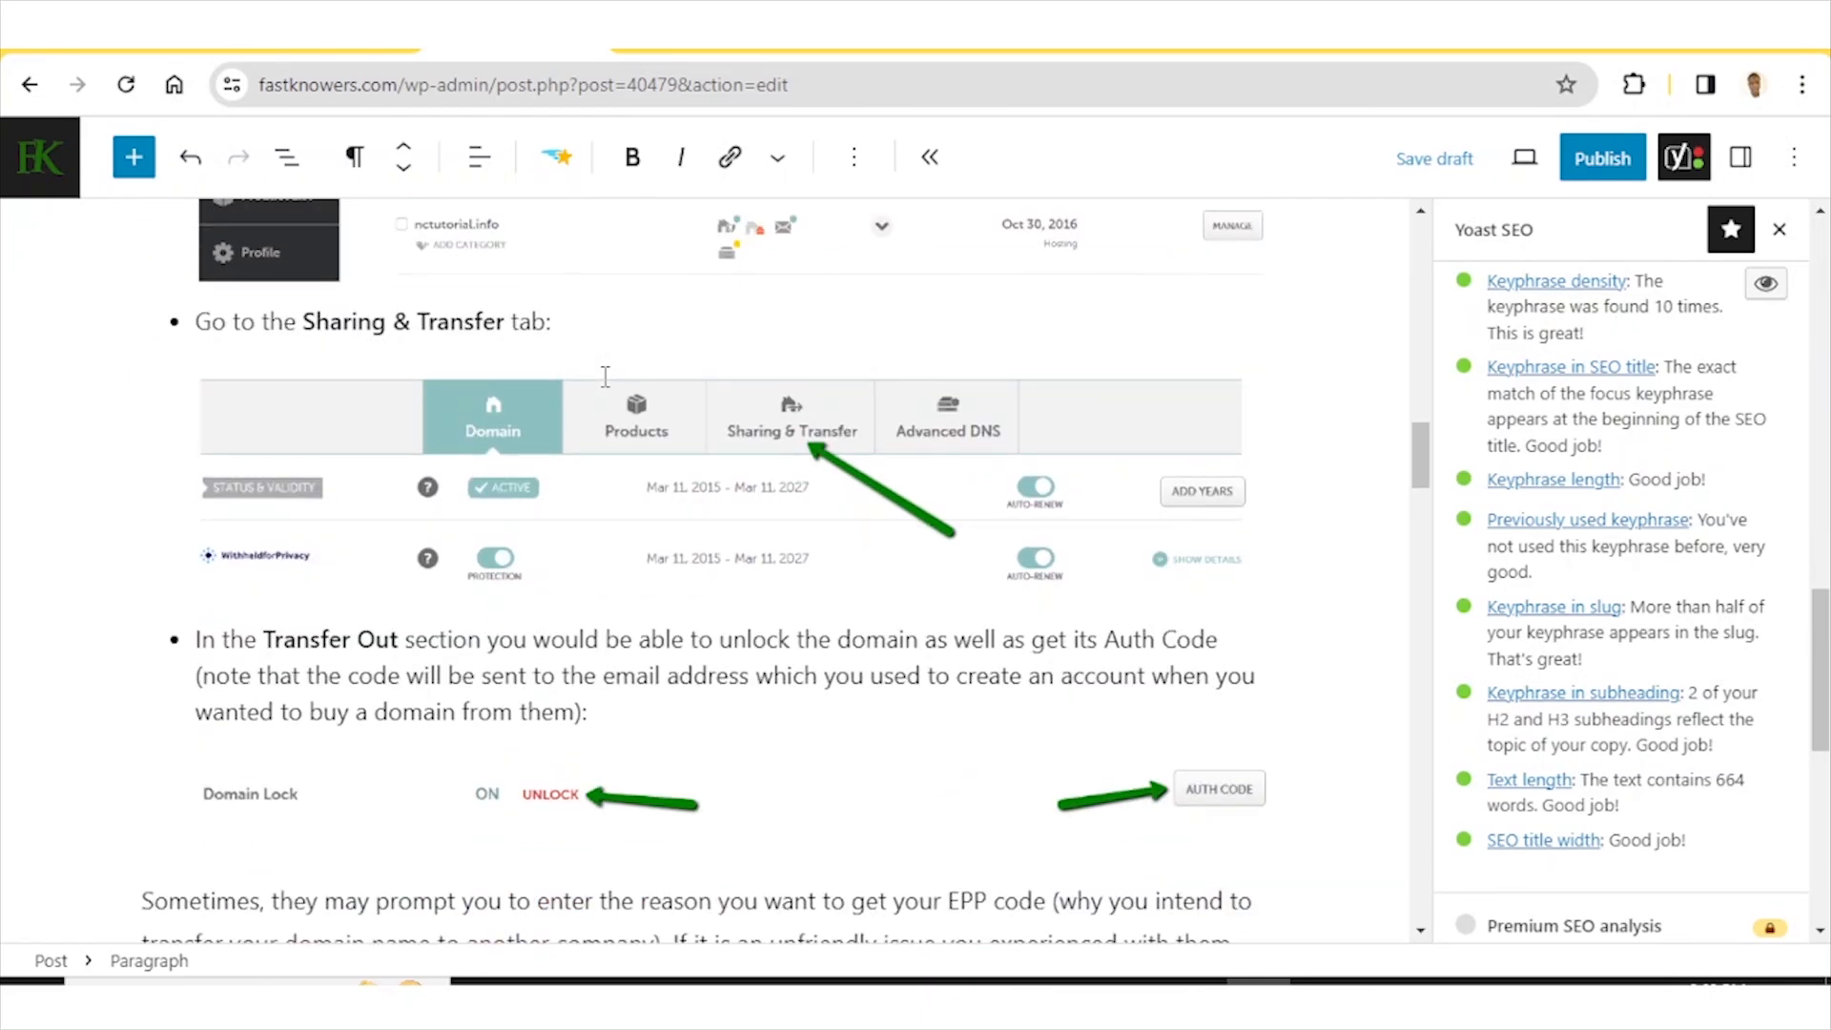
scroll(604, 377, down, 10)
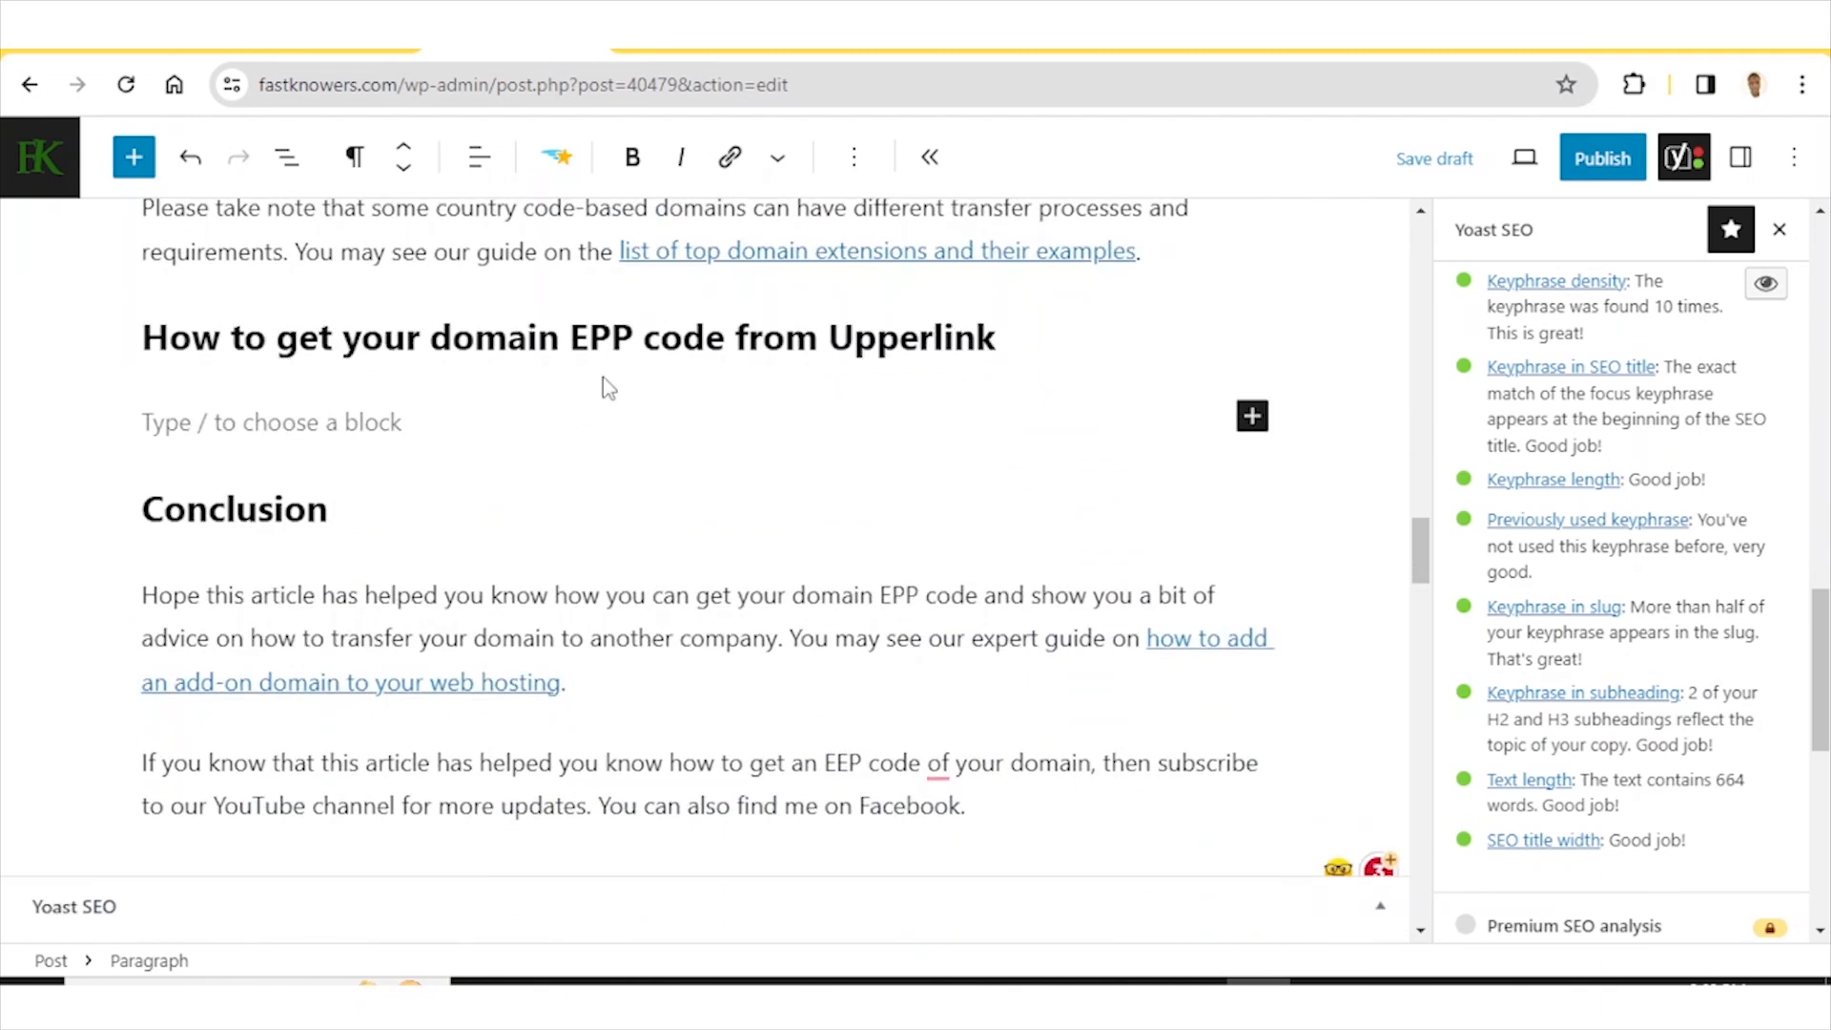
scroll(603, 375, down, 3)
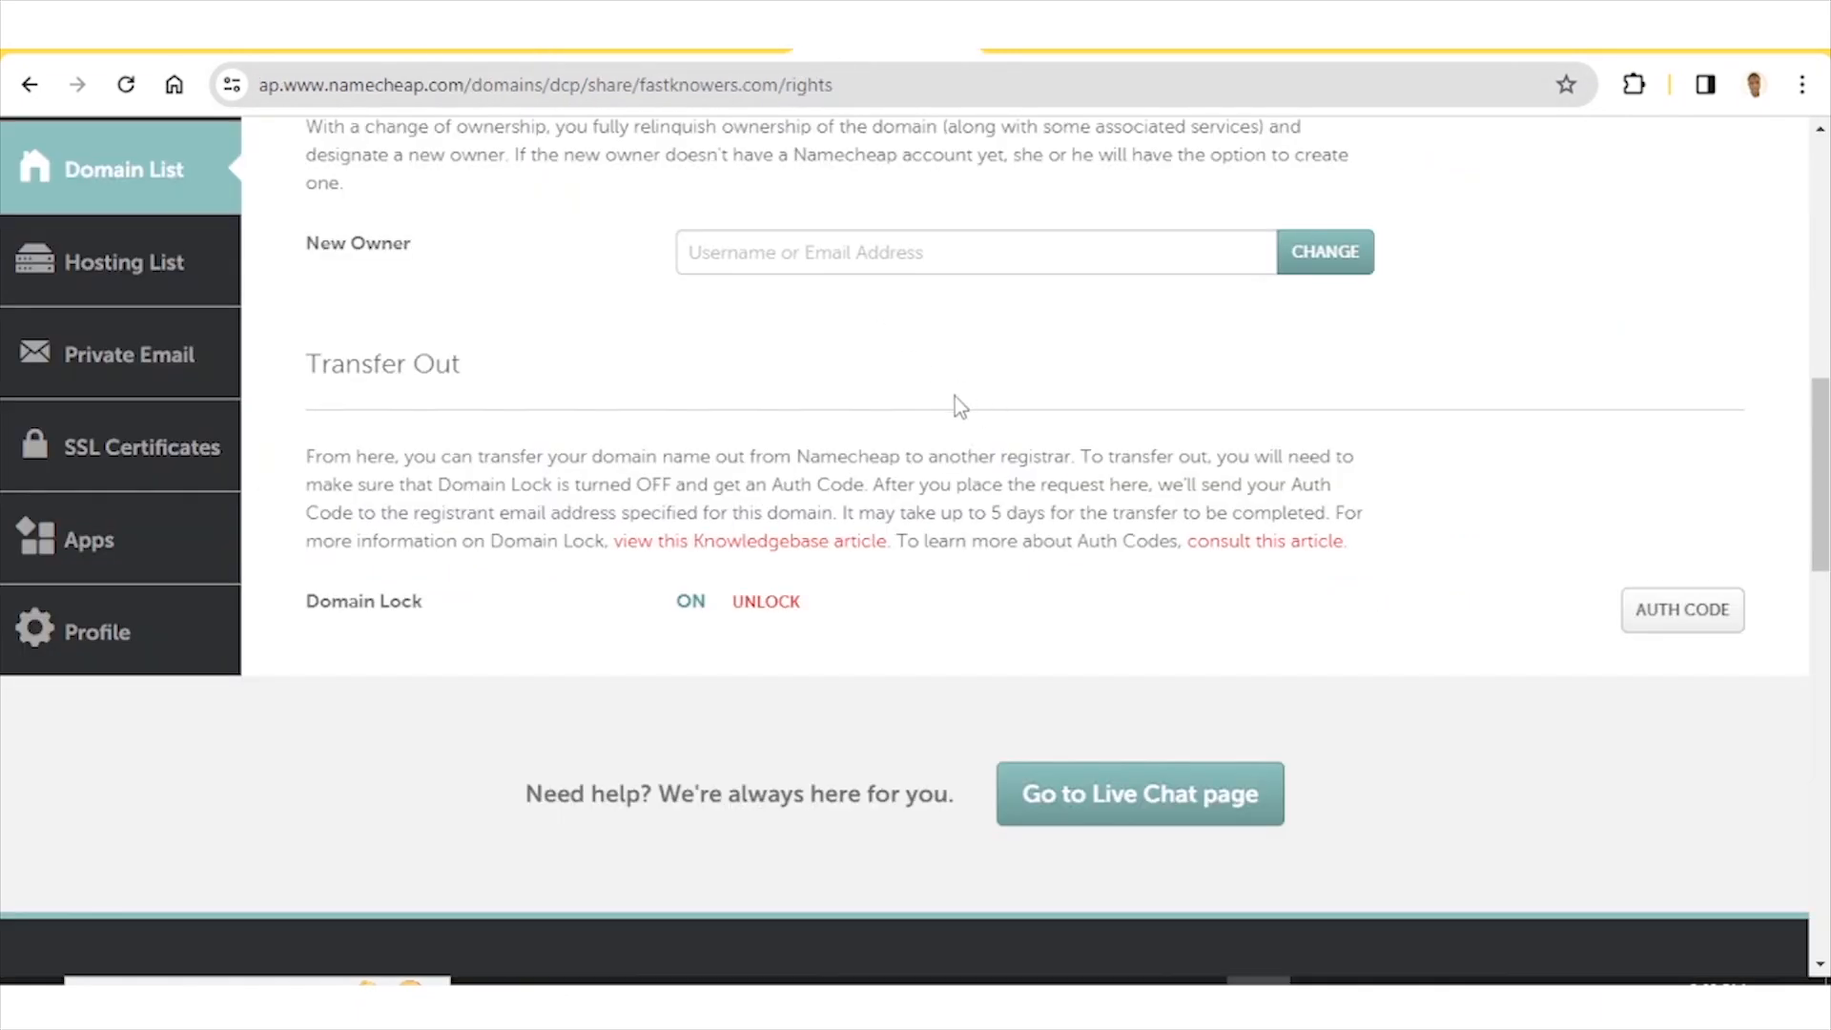
Look over the Sharing & Transfer page of fastknowers.com in Namecheap.
scroll(953, 397, up, 10)
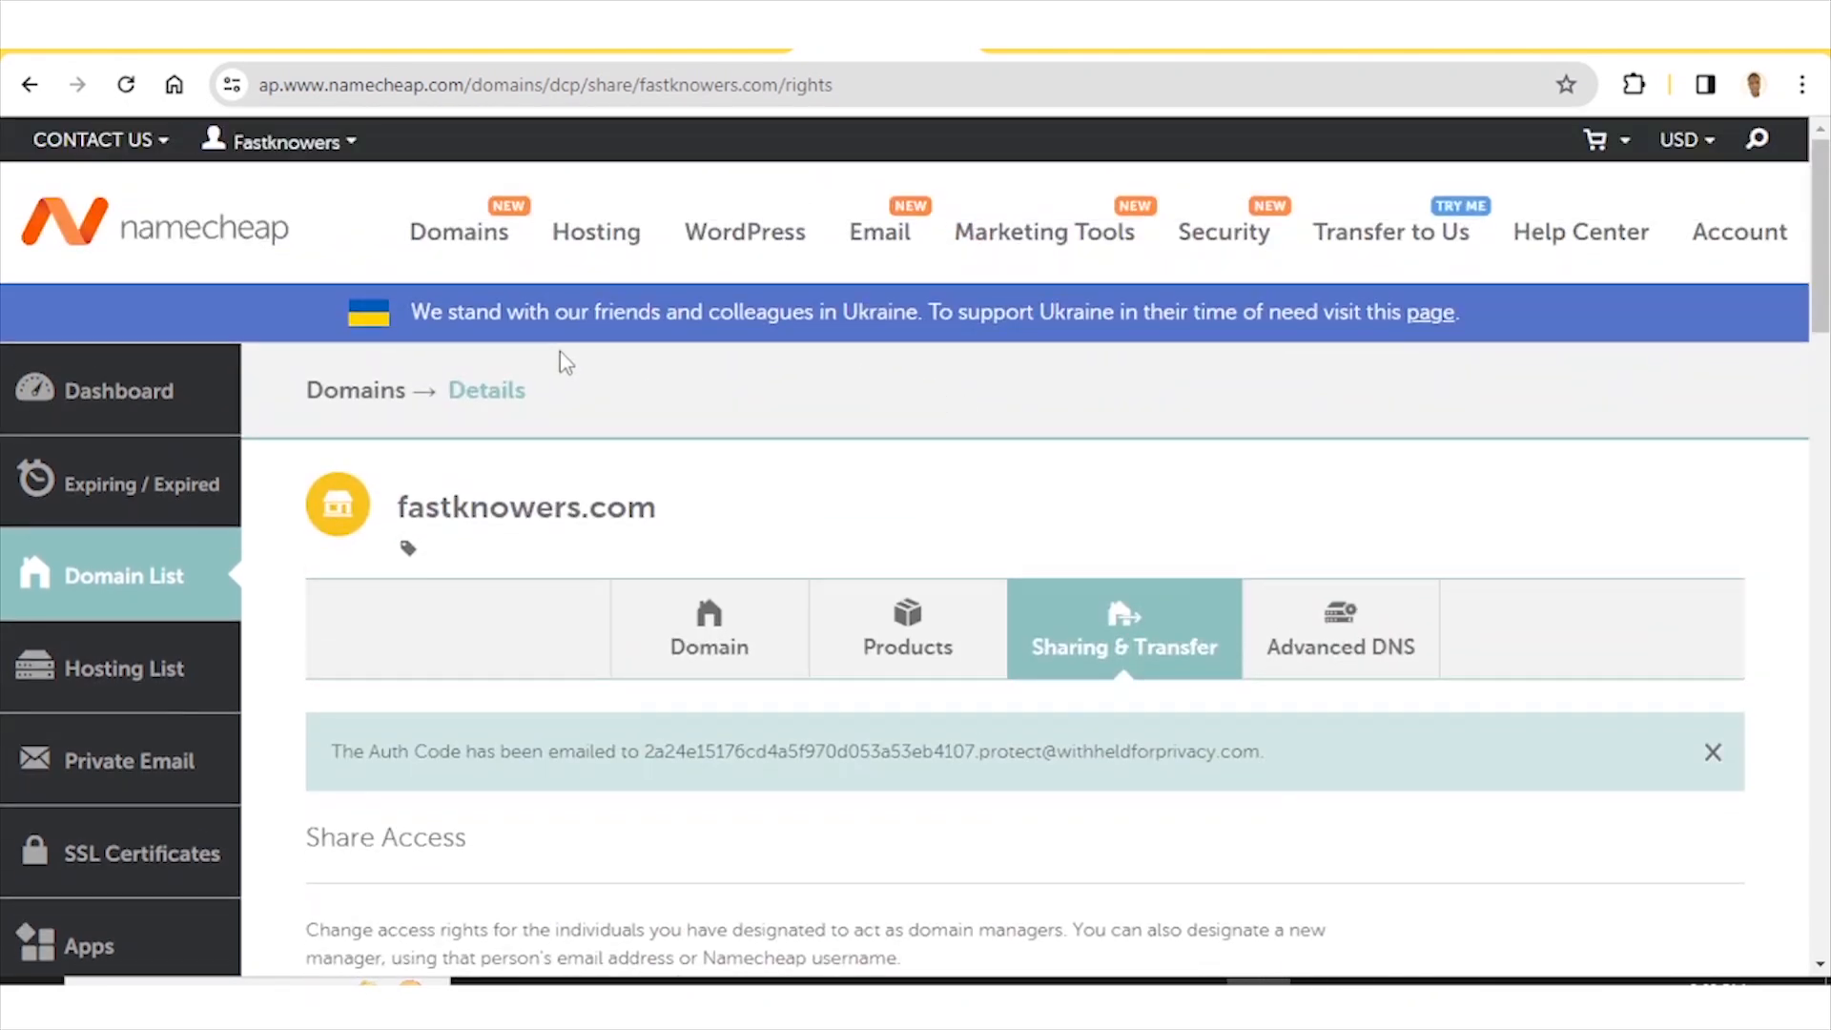
scroll(858, 372, down, 4)
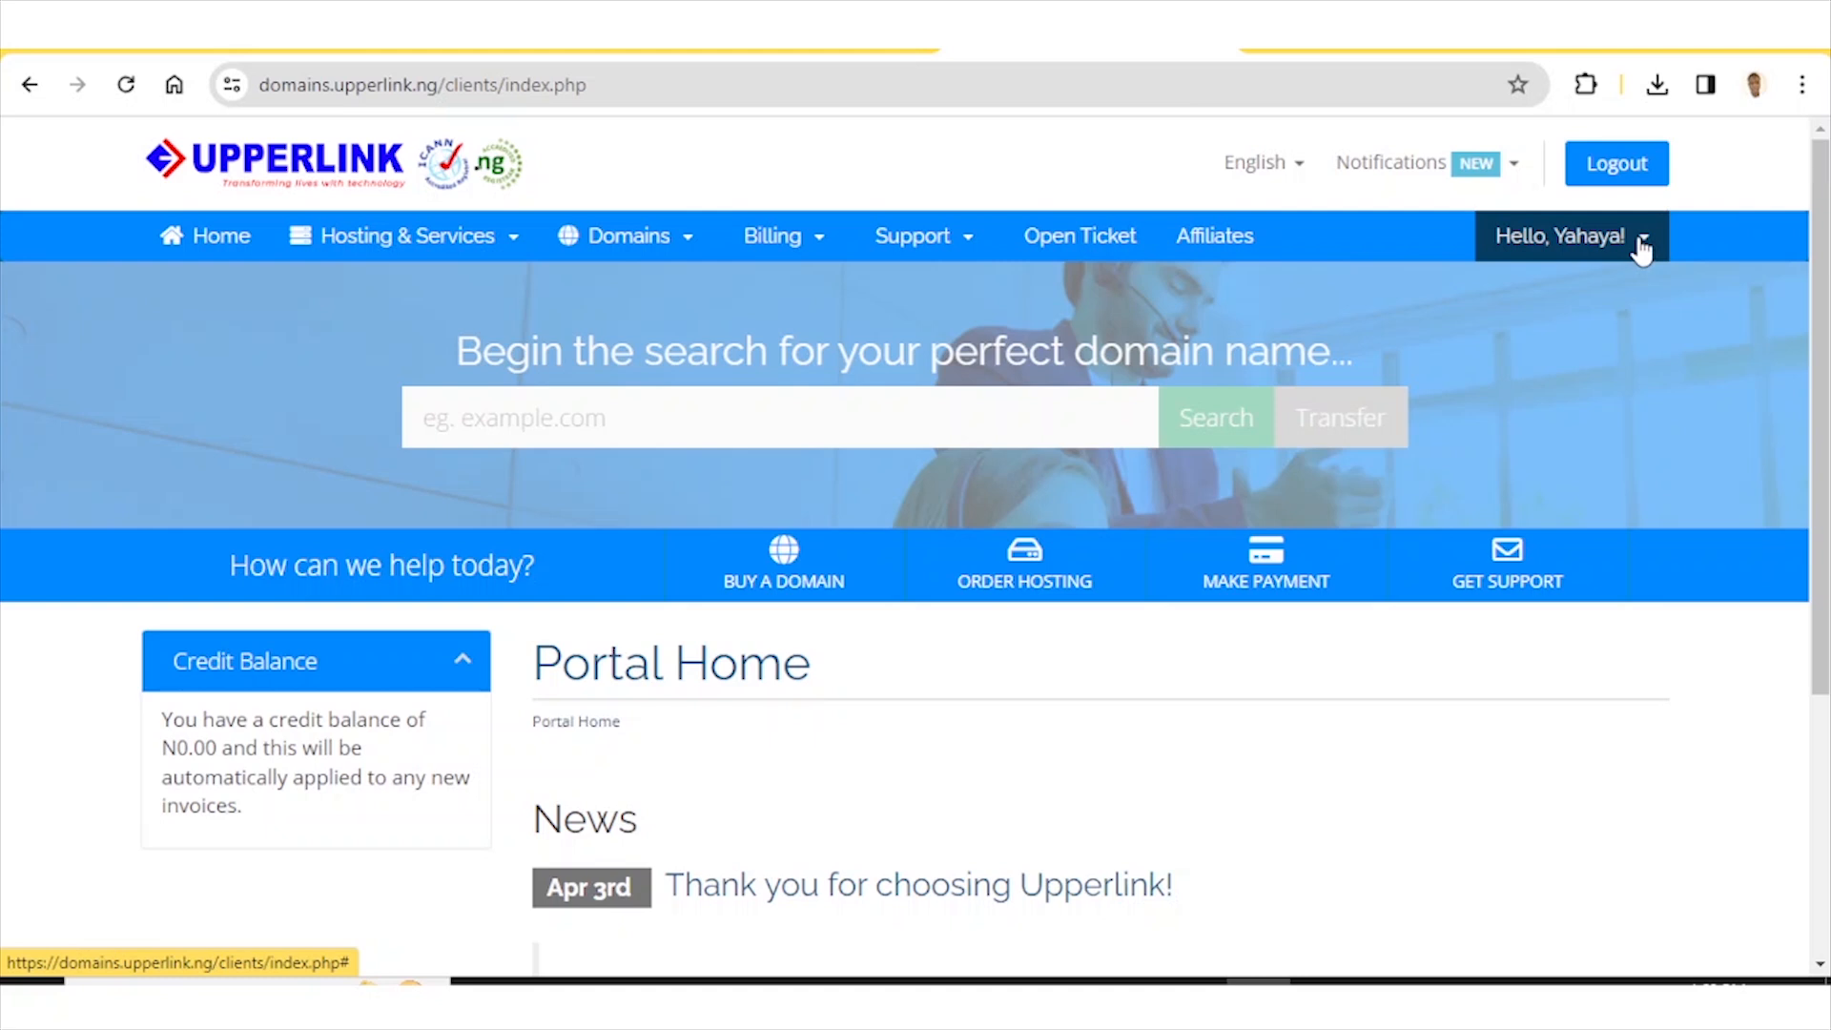
Open the My Domains list in the Upperlink client area and open the management page of rehaadglobal.com, viewing its available options.
click(685, 246)
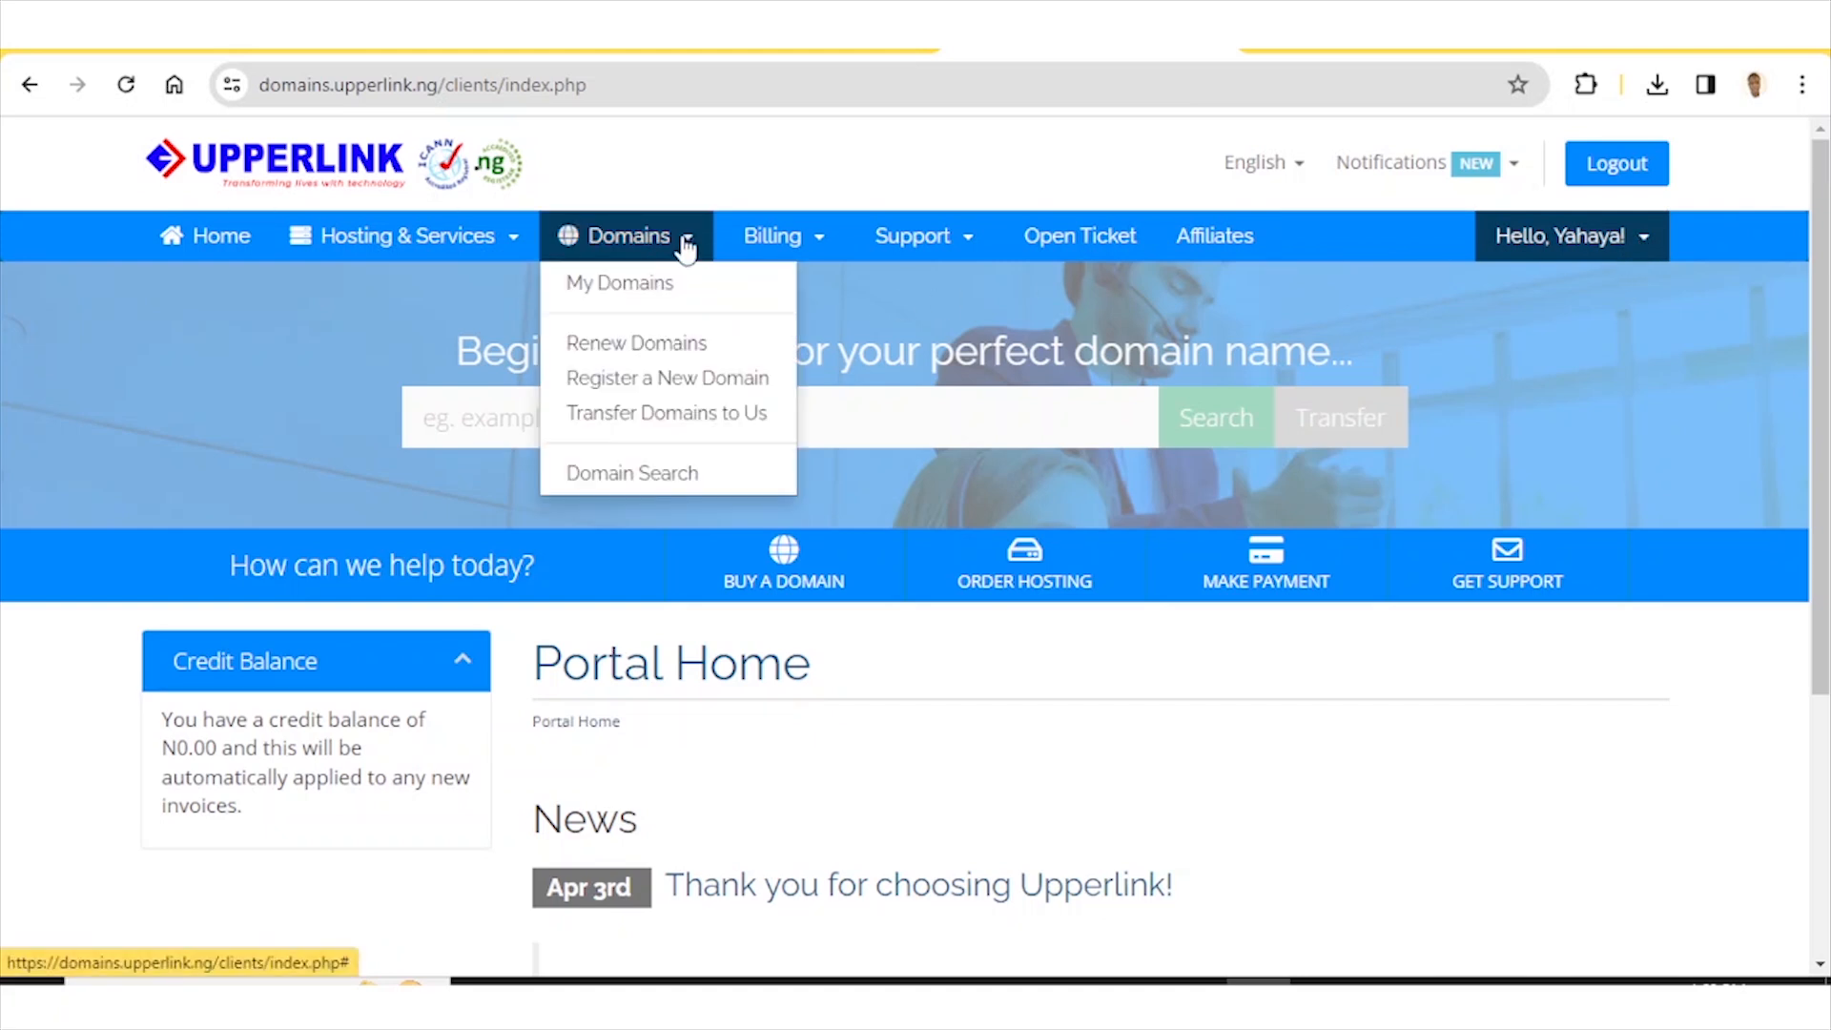
click(649, 286)
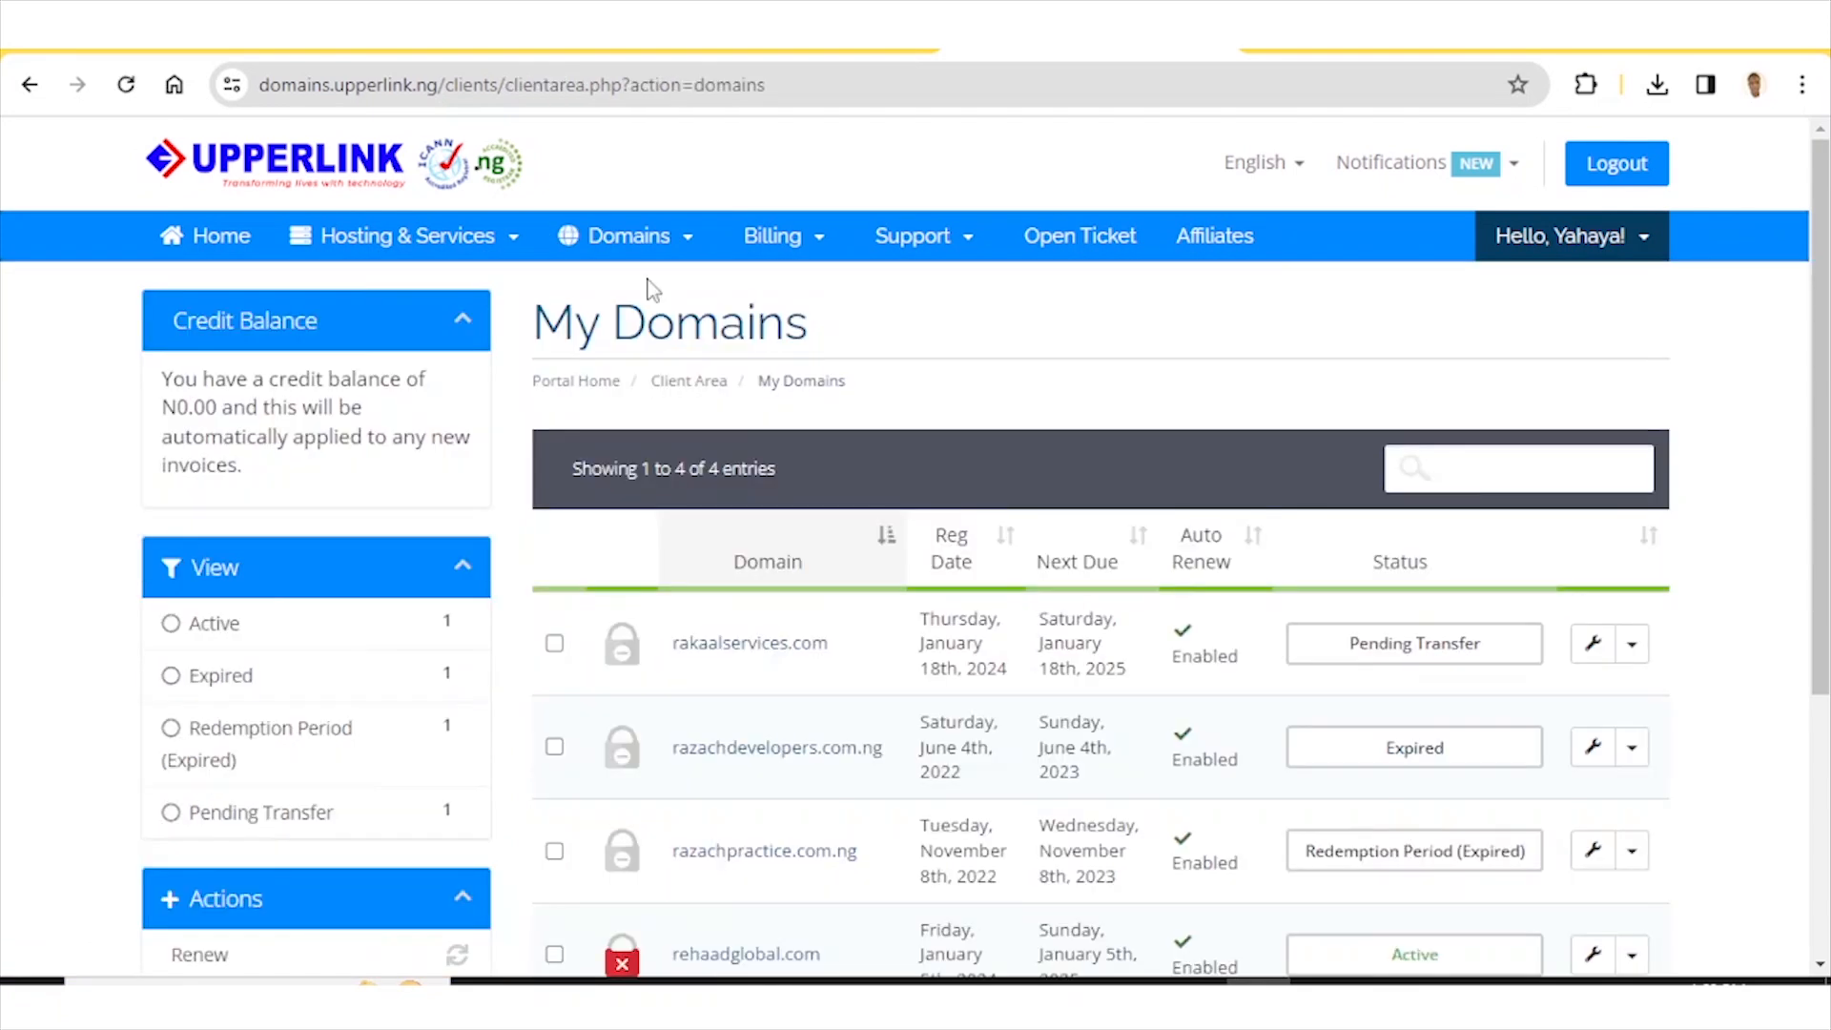
scroll(885, 286, down, 3)
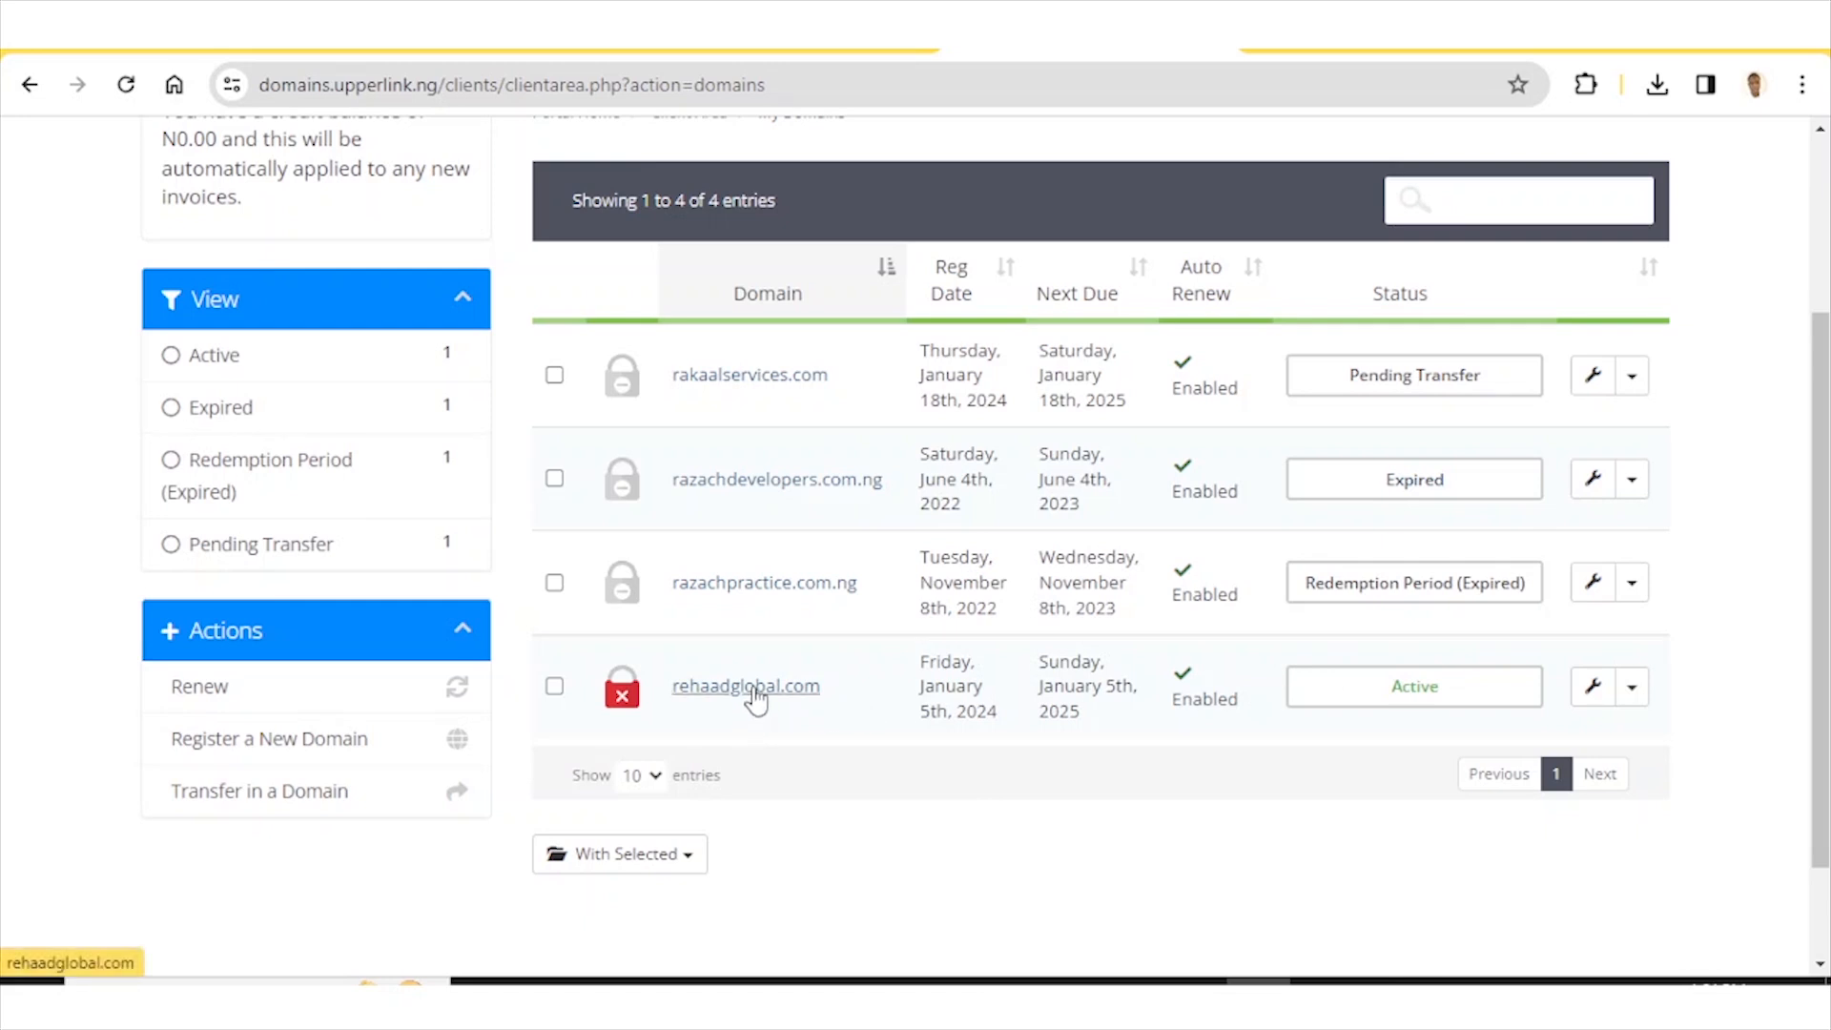
click(1634, 685)
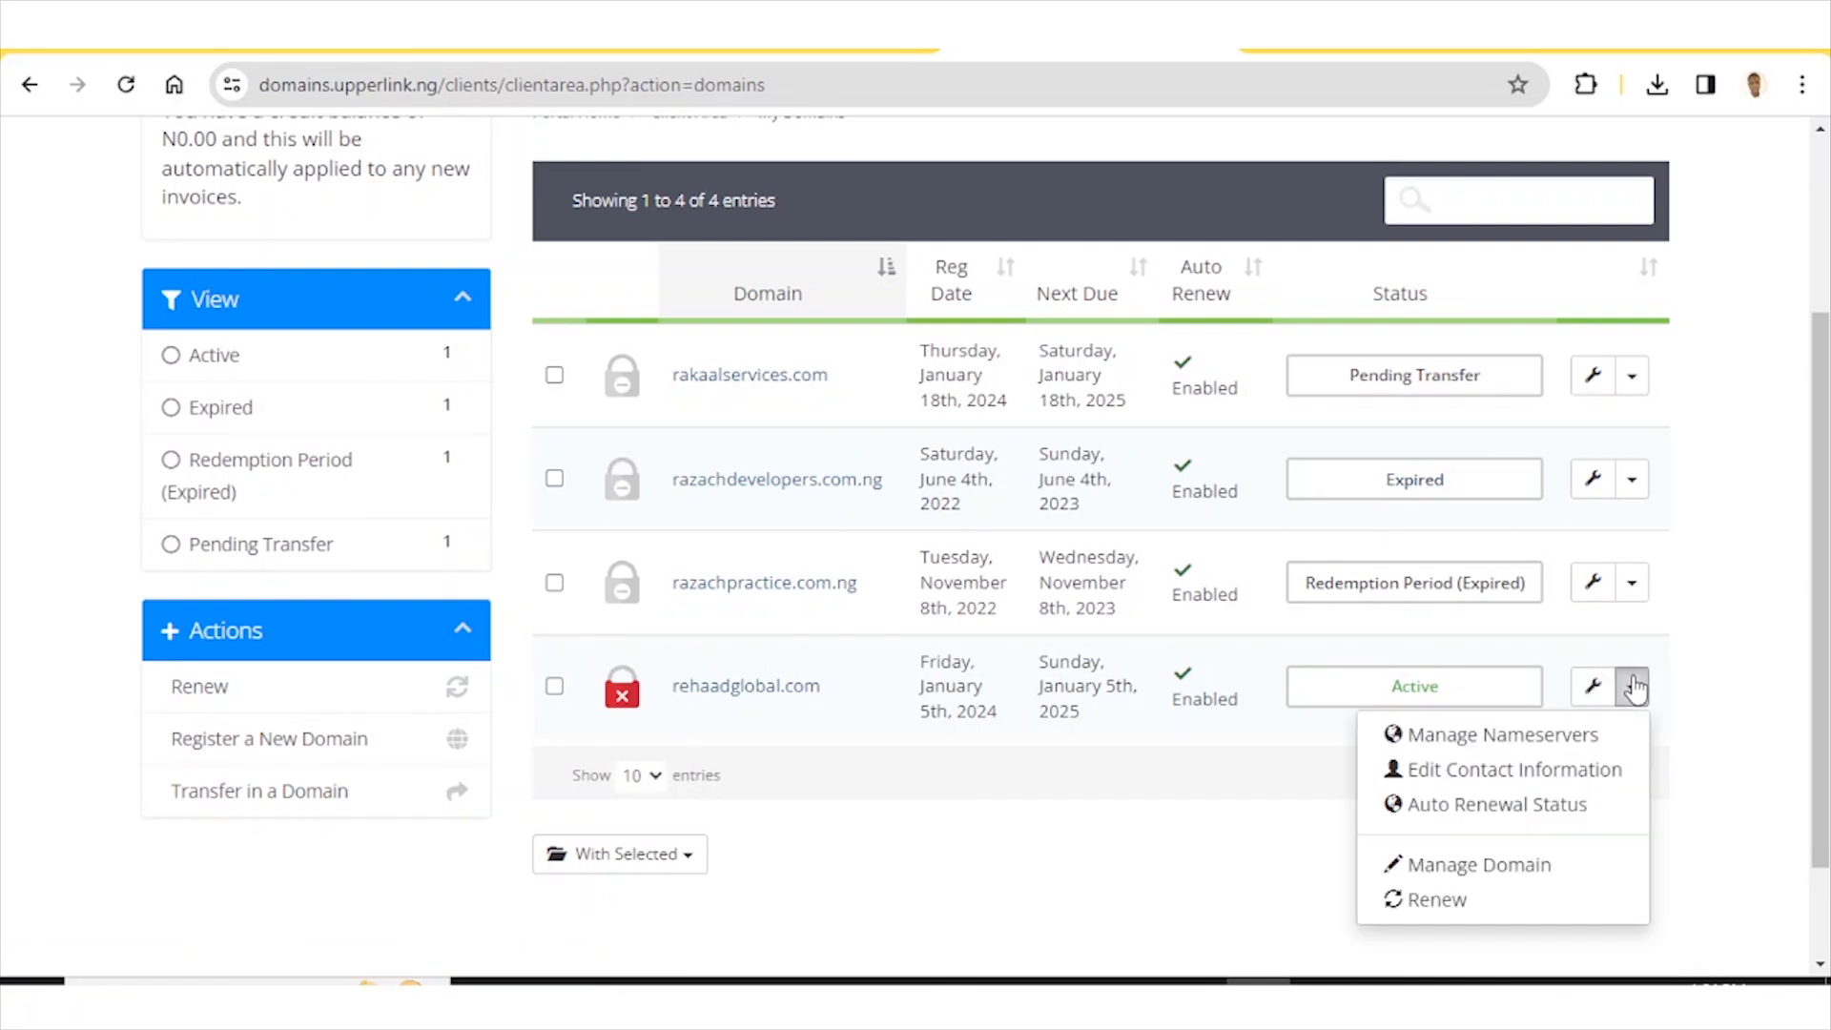
click(1468, 866)
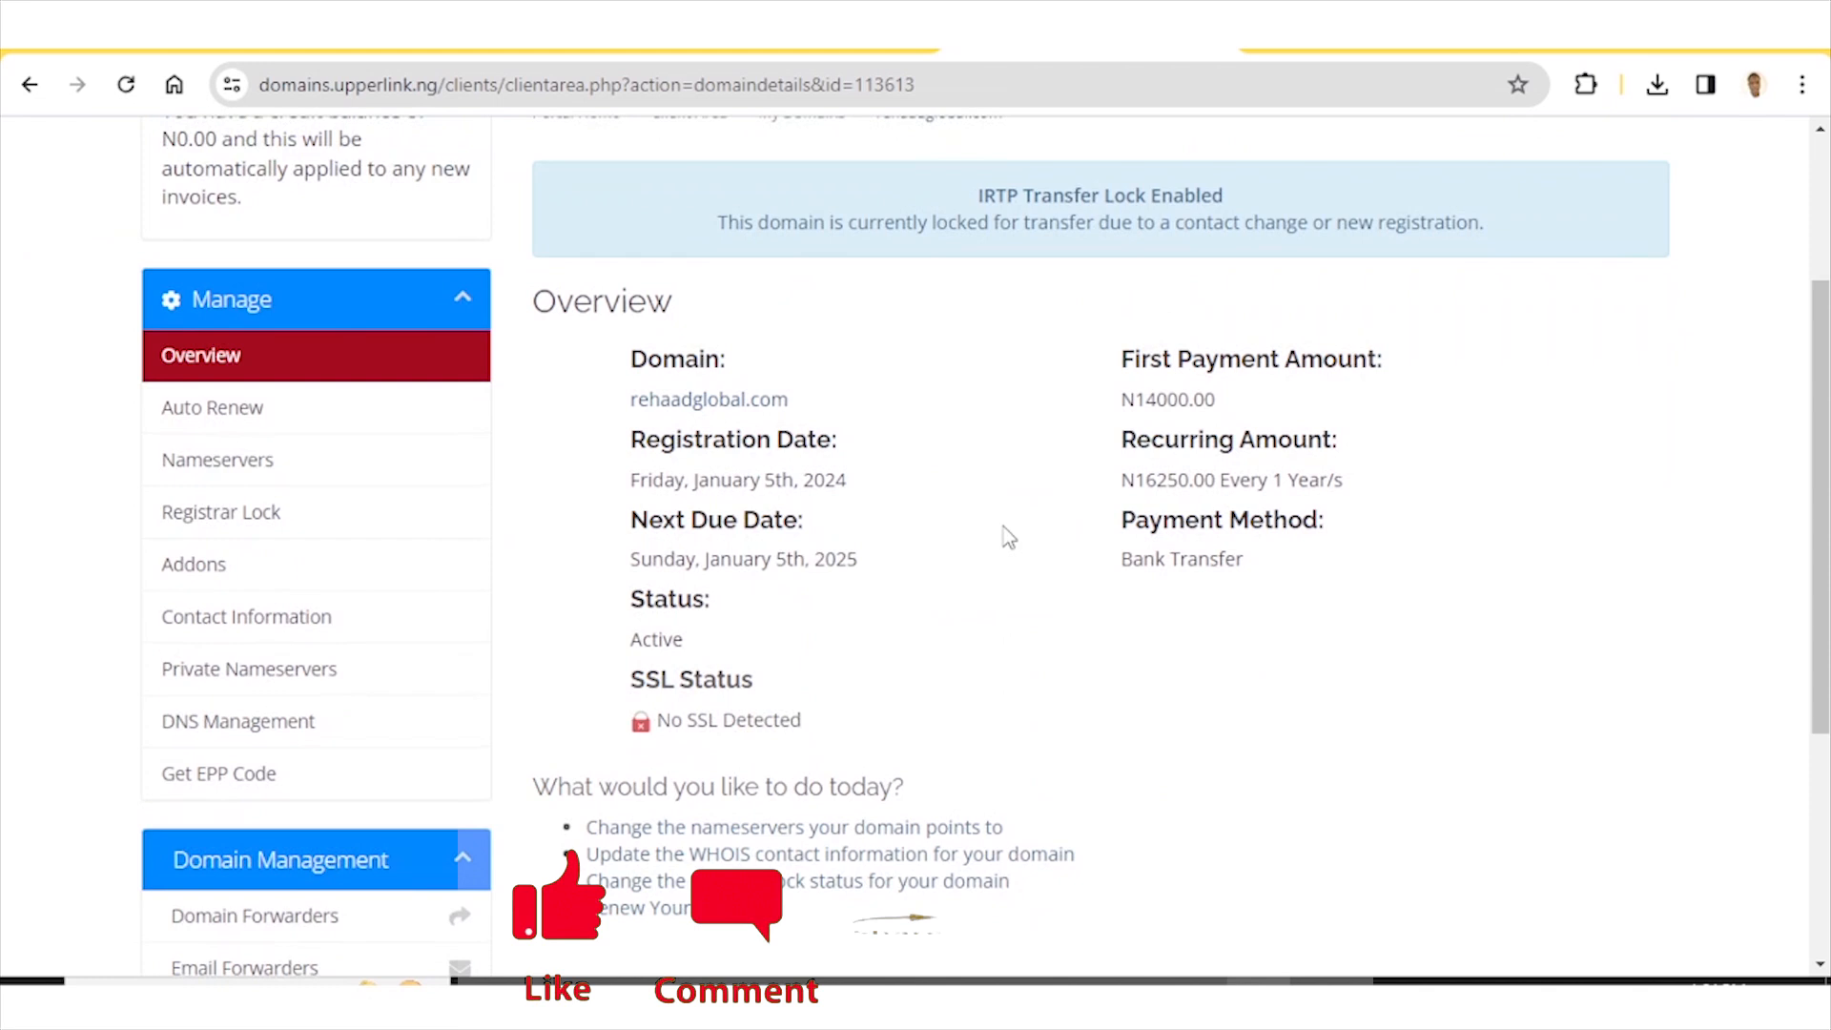
scroll(1009, 536, down, 3)
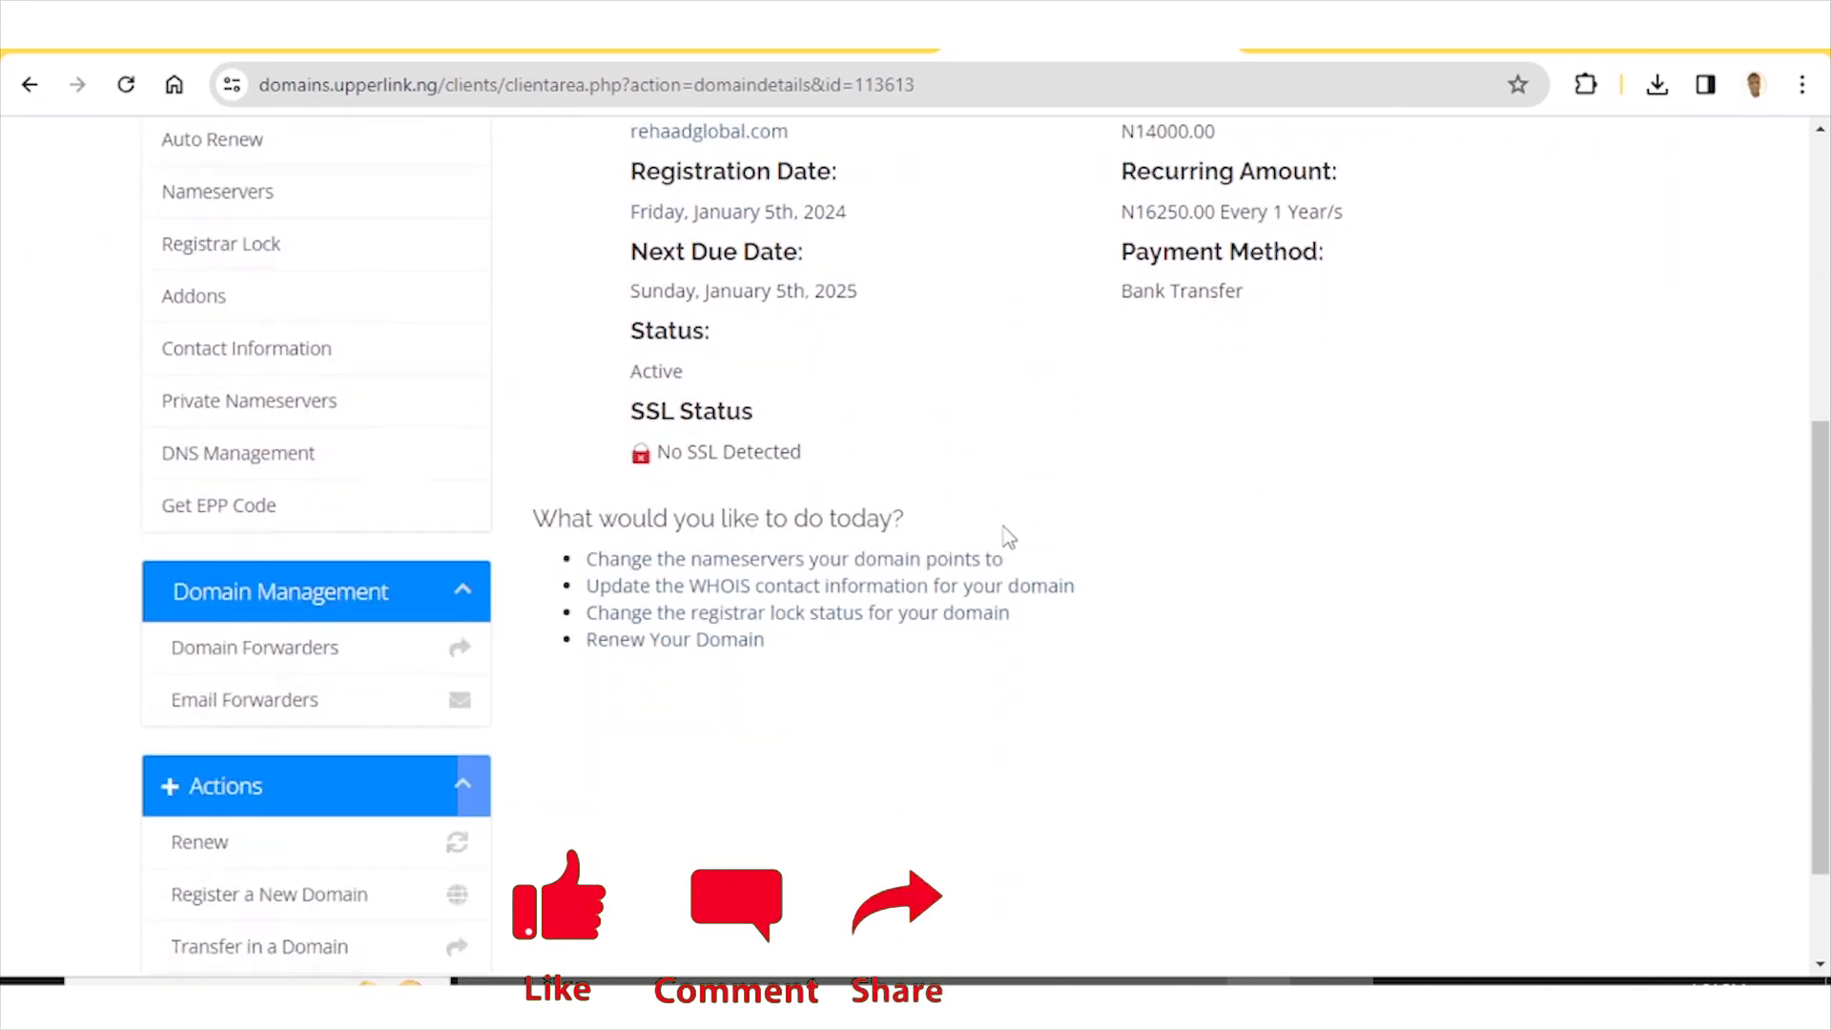
Open the registrar lock settings of rehaadglobal.com and disable the registrar lock.
click(645, 616)
scroll(1112, 576, up, 4)
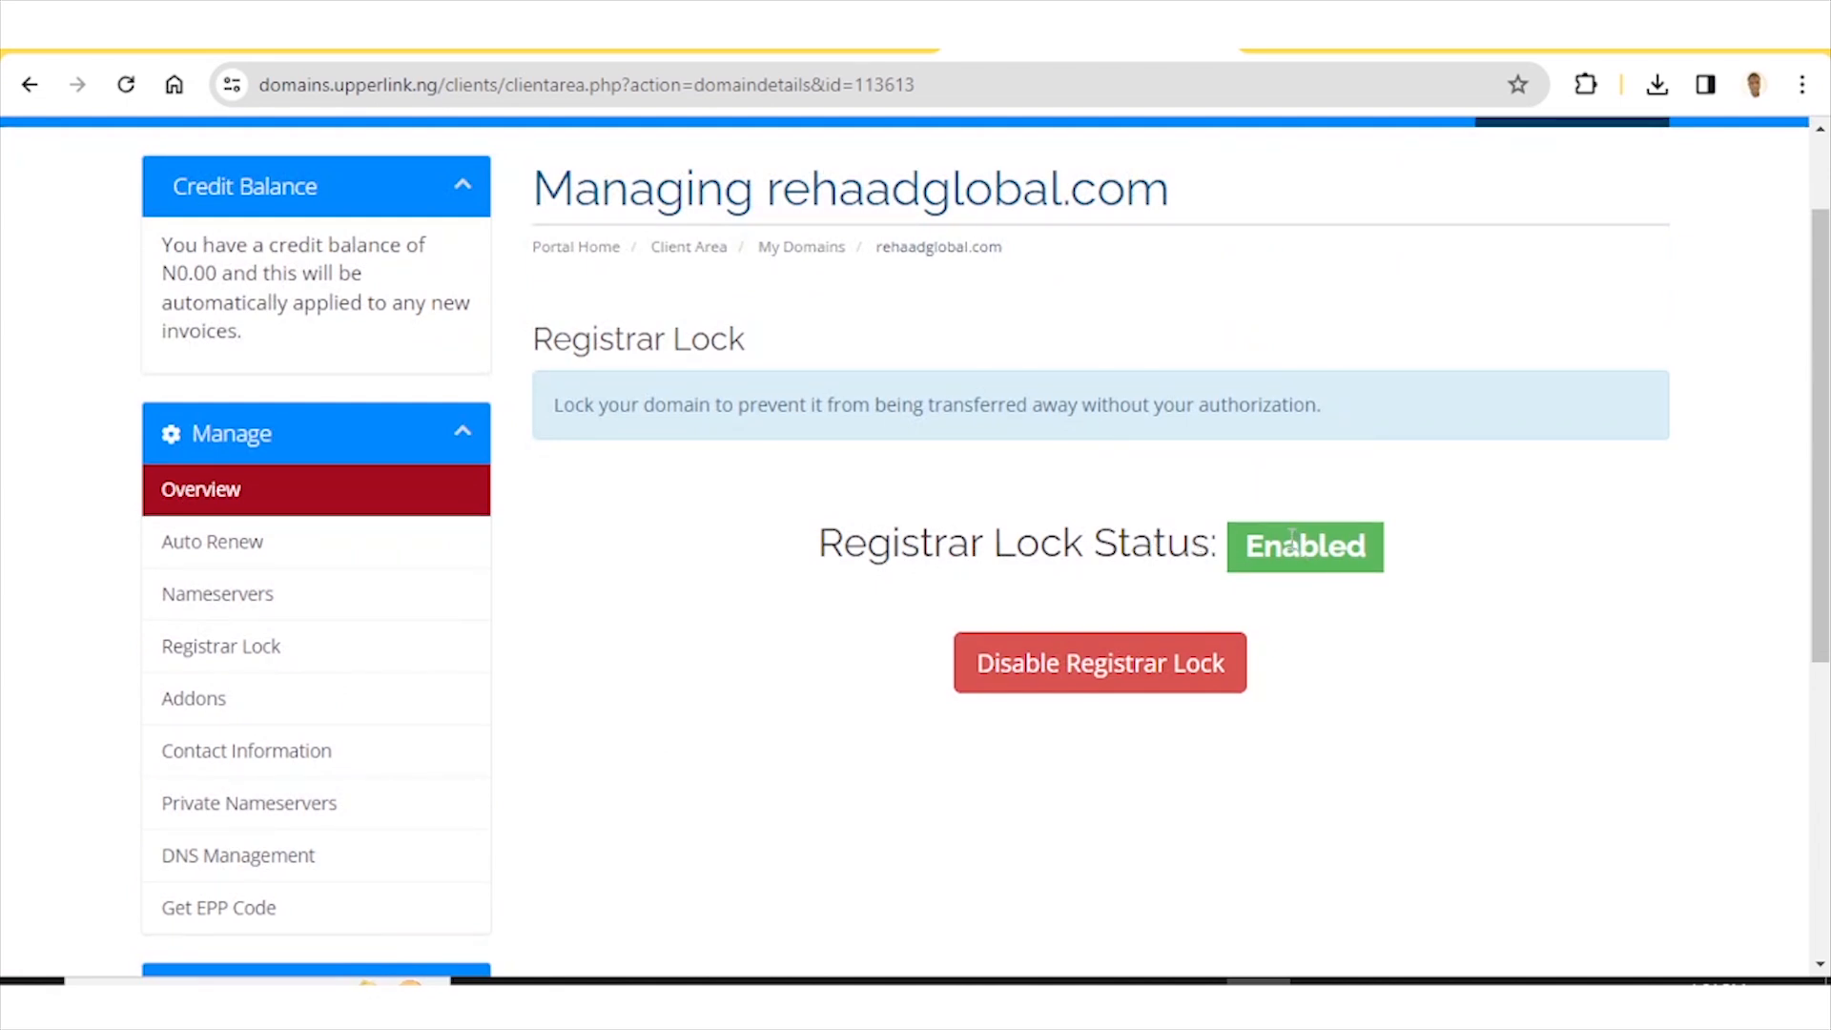
click(1050, 665)
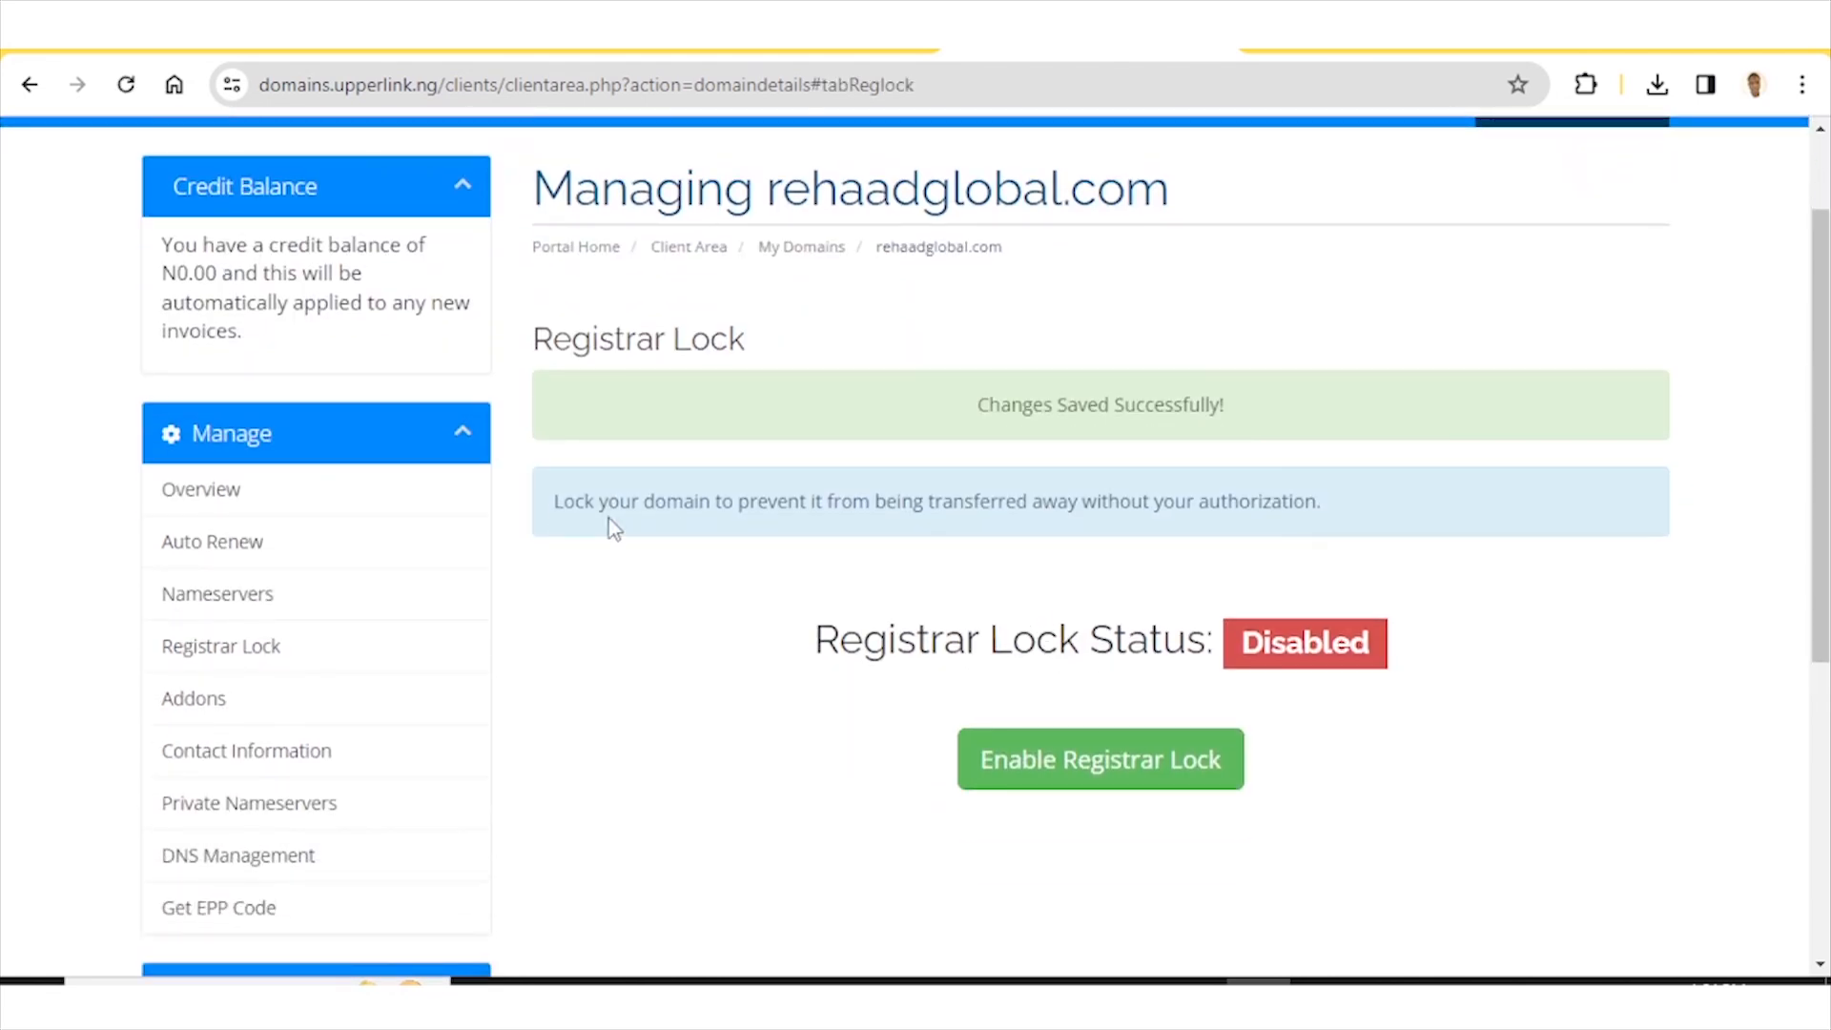
Re-enable the registrar lock for rehaadglobal.com.
scroll(890, 491, down, 4)
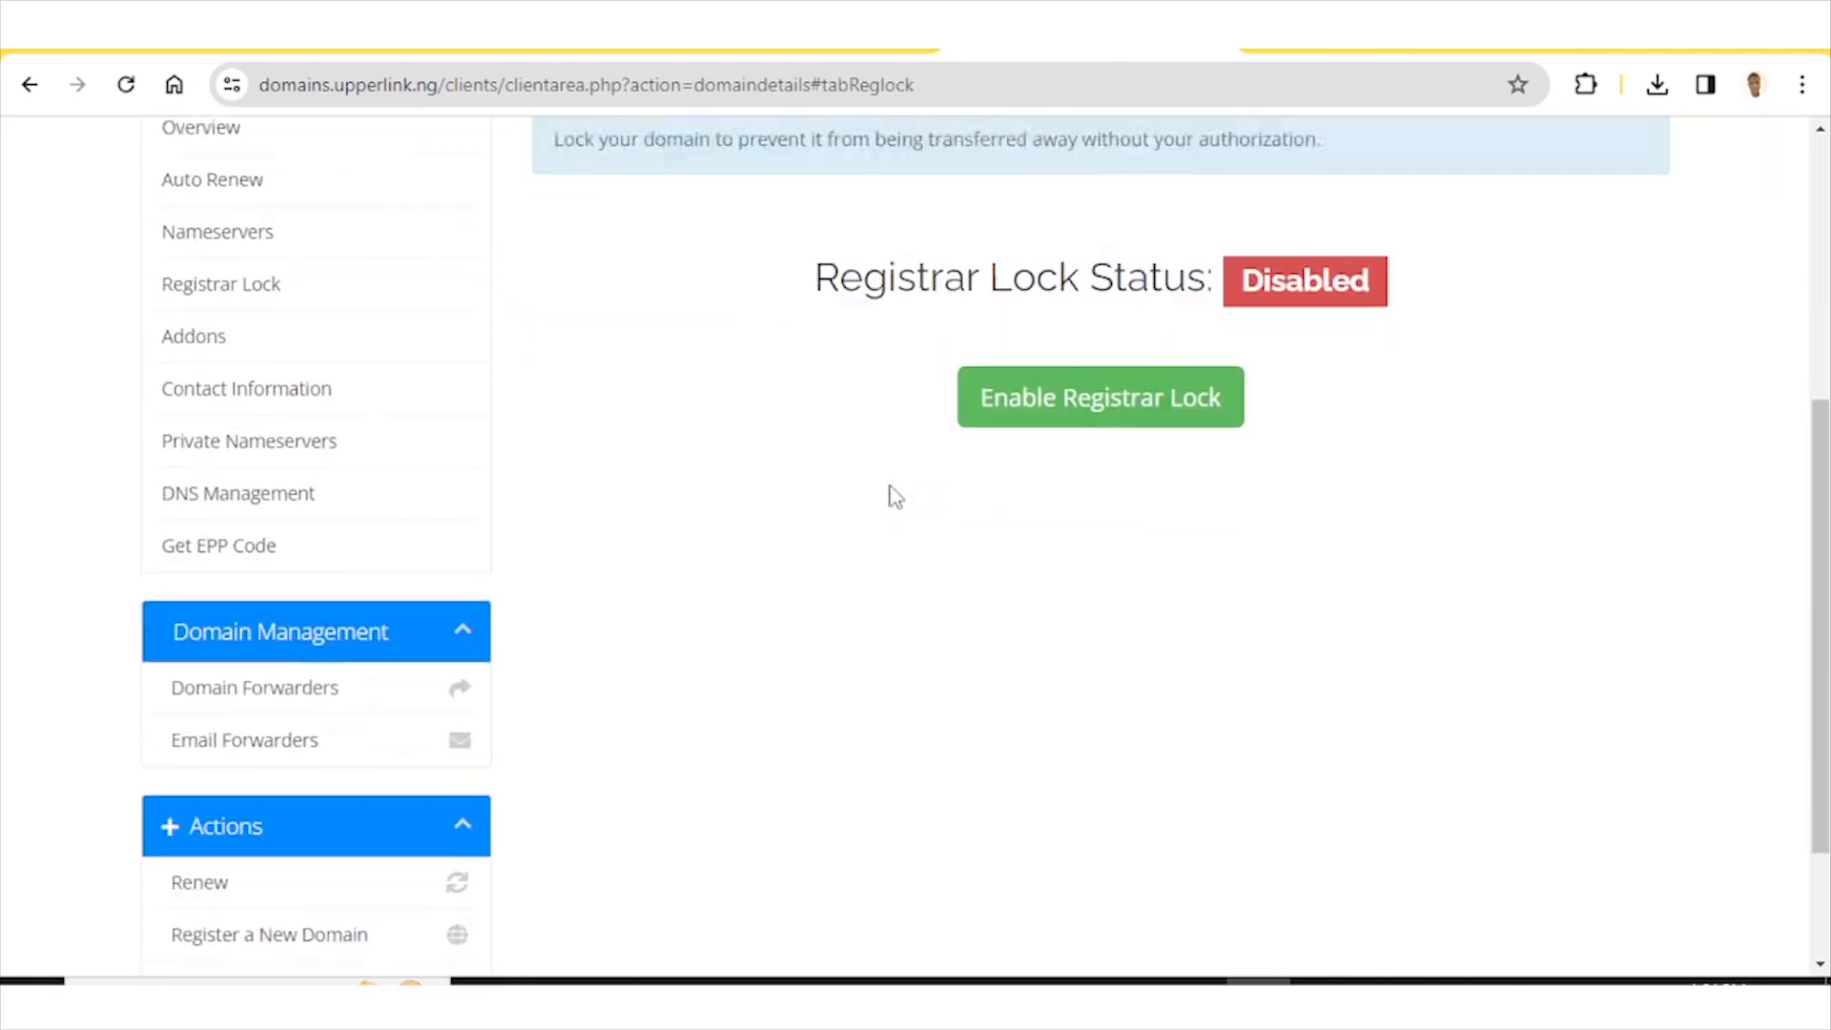
scroll(1125, 501, up, 1)
click(1101, 521)
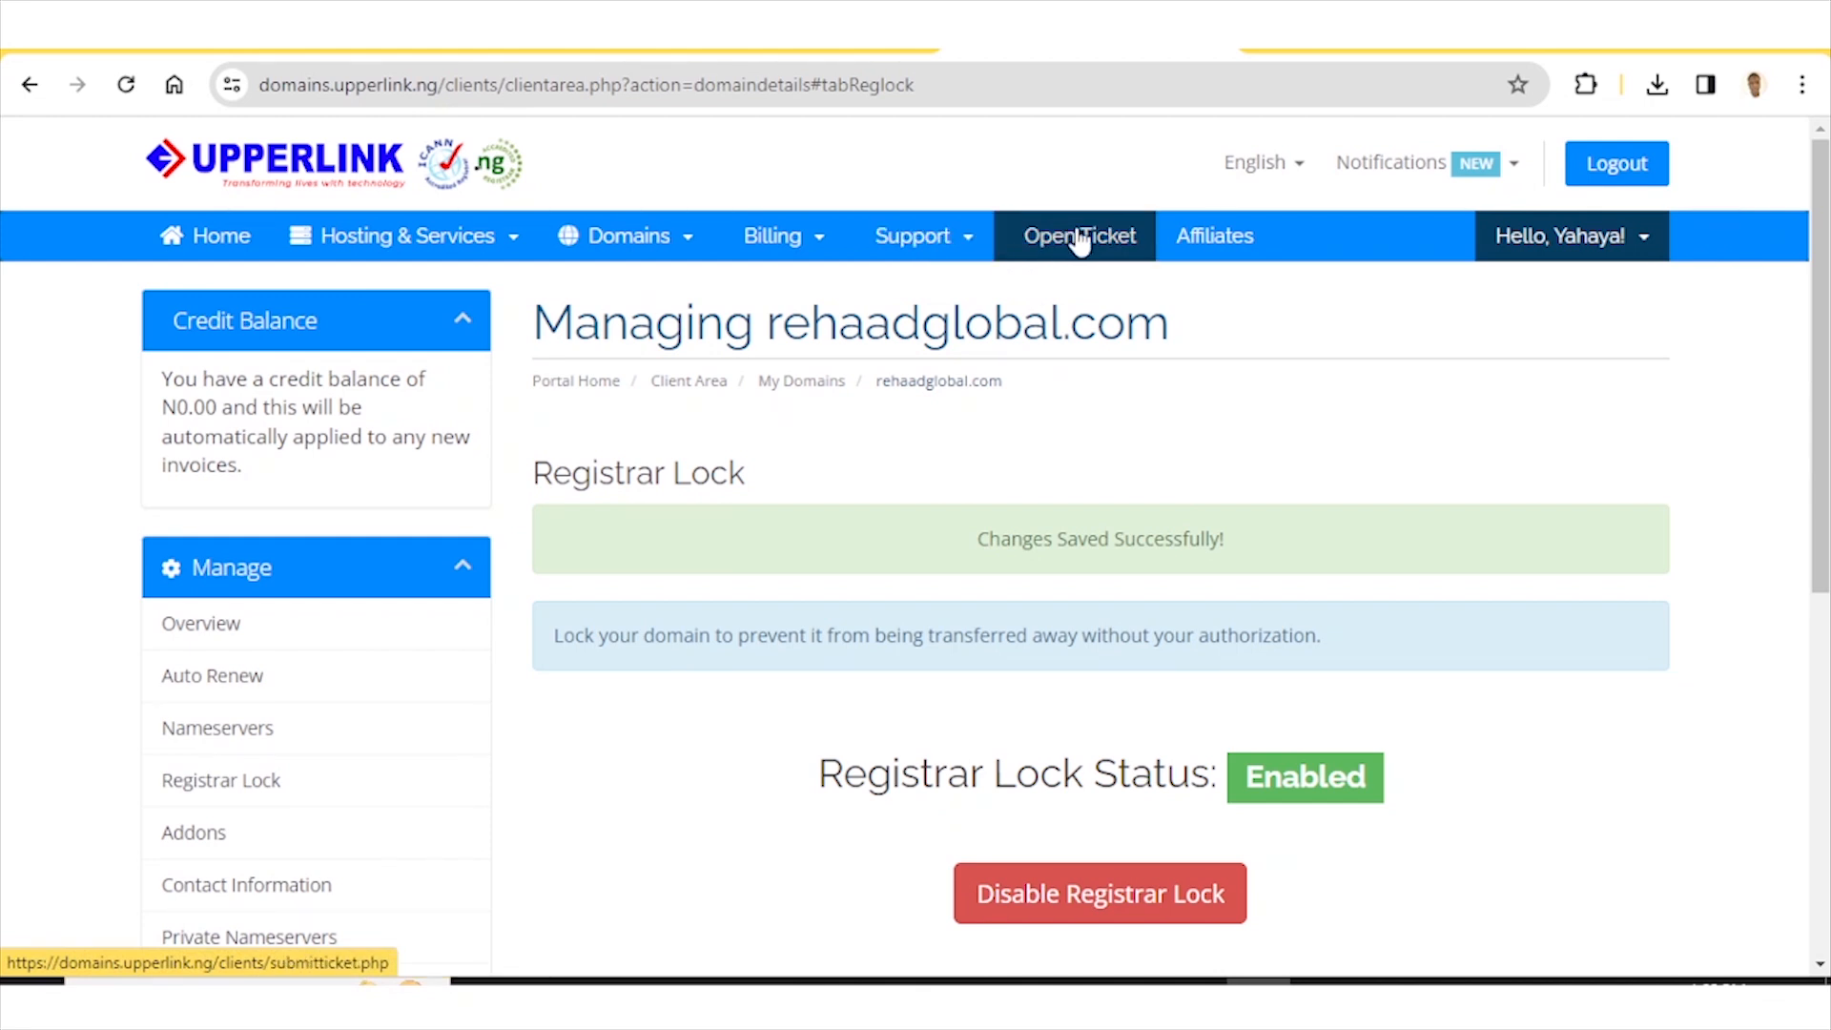
View the Support options, open the Upperlink ticket submission page and look over its available departments.
click(971, 246)
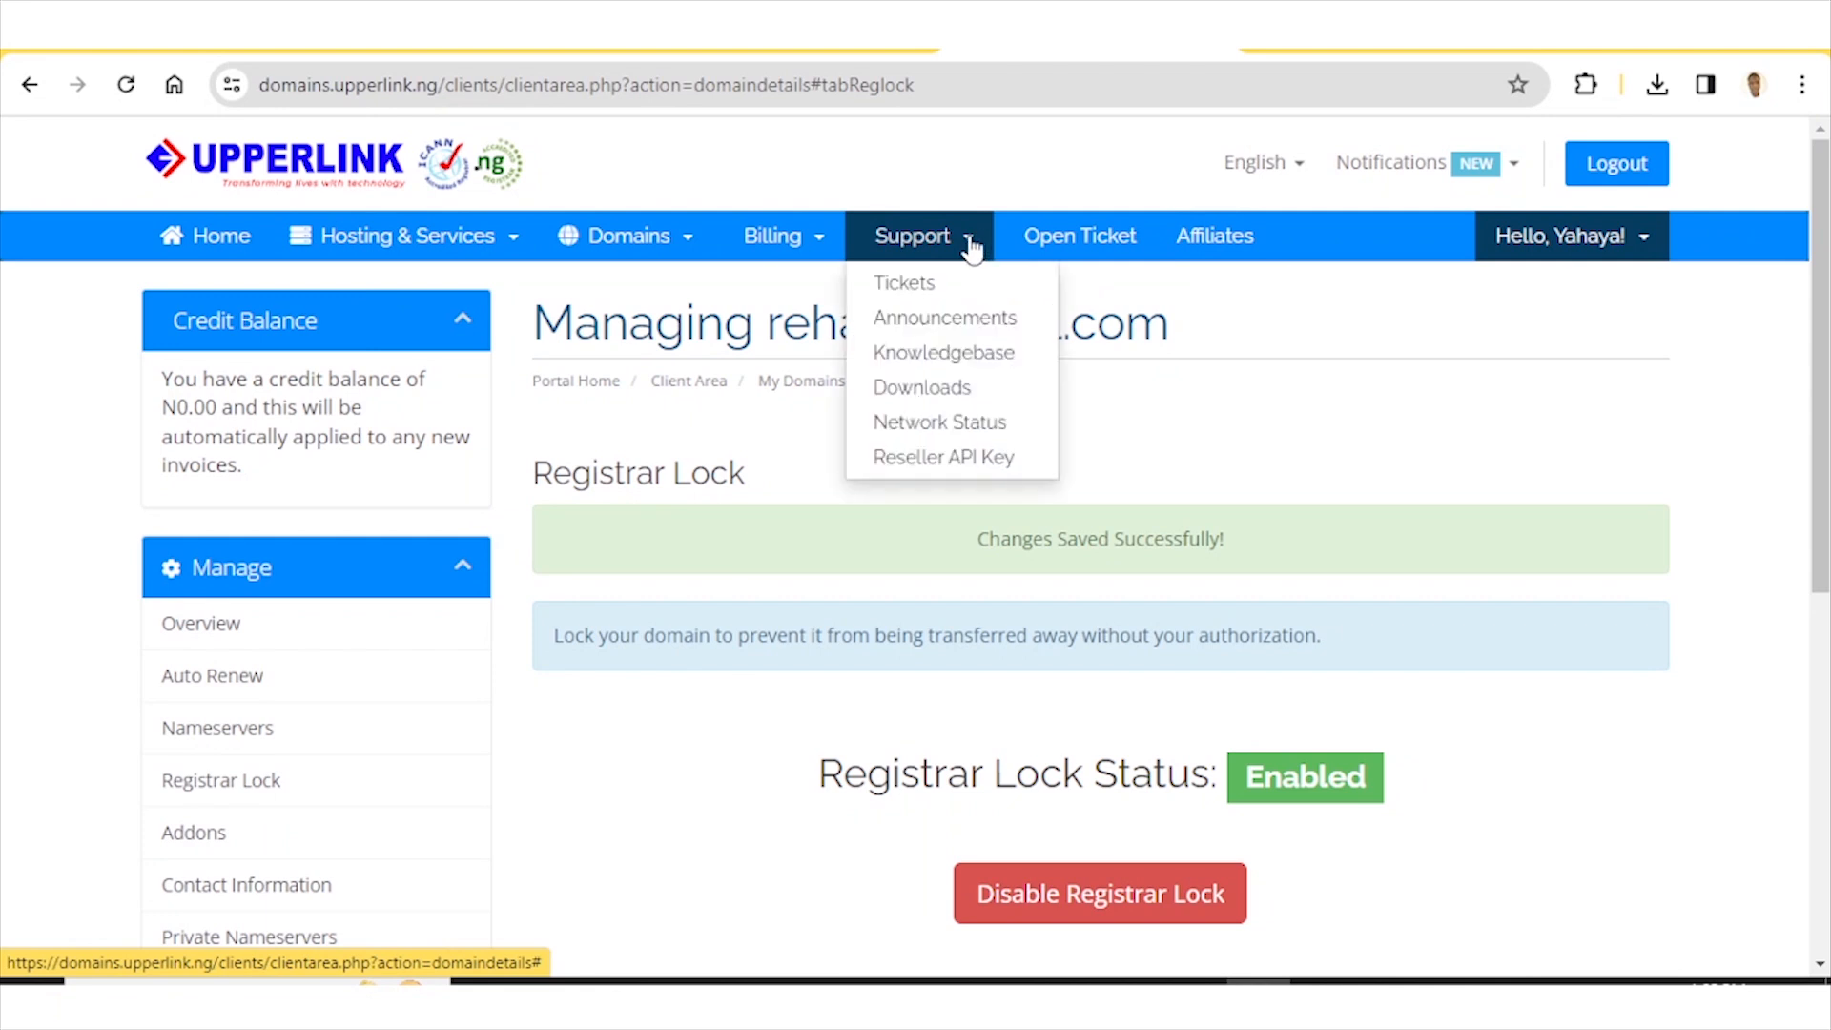
click(1065, 250)
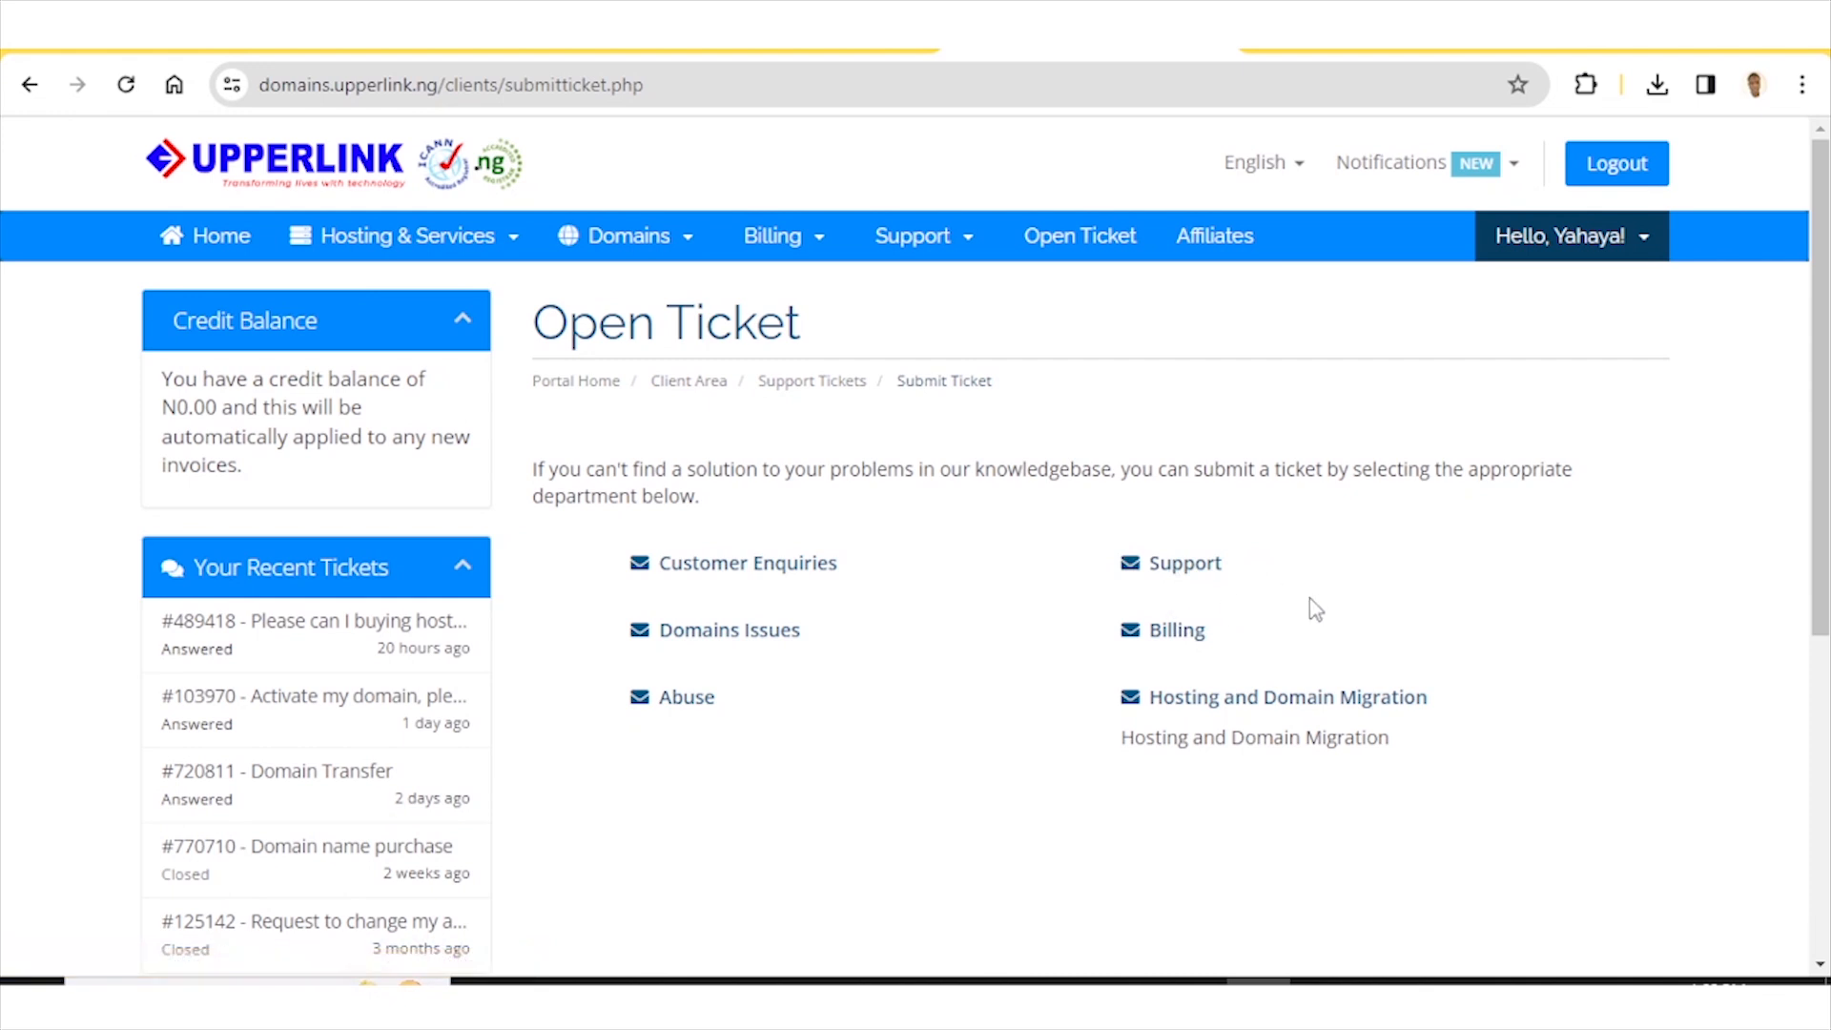
scroll(862, 482, down, 5)
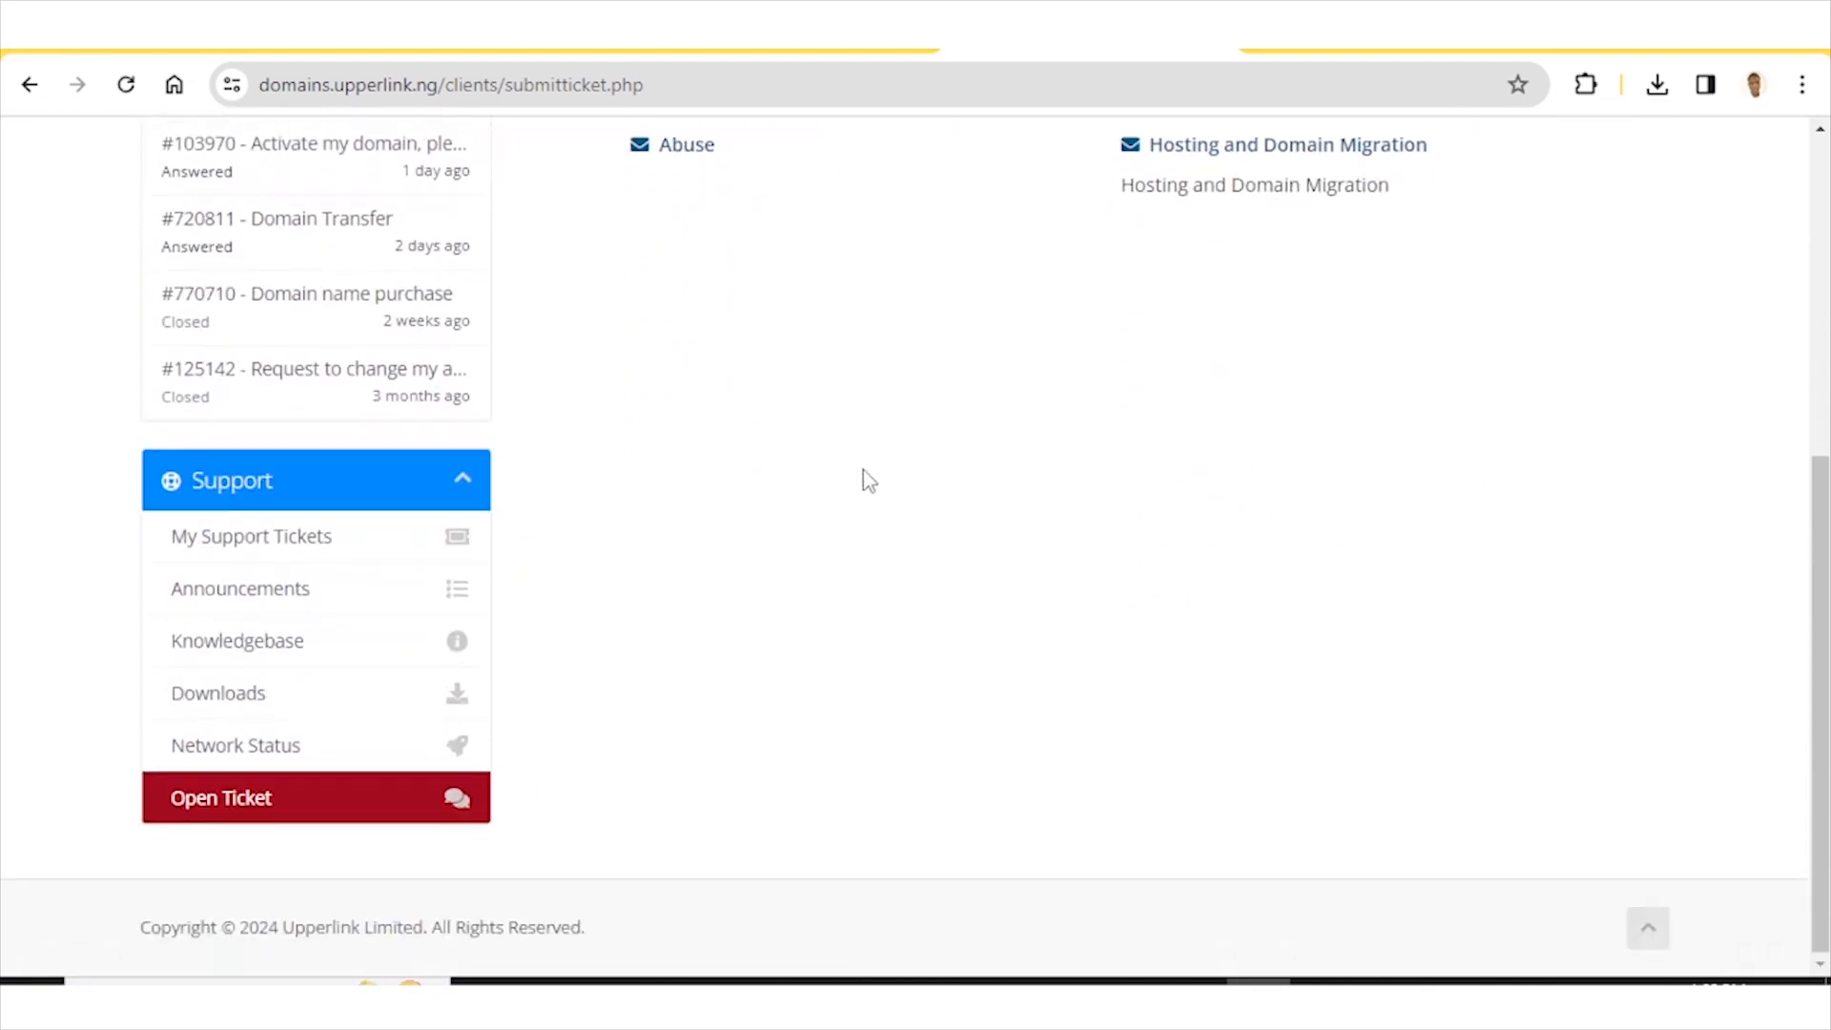
scroll(865, 477, up, 5)
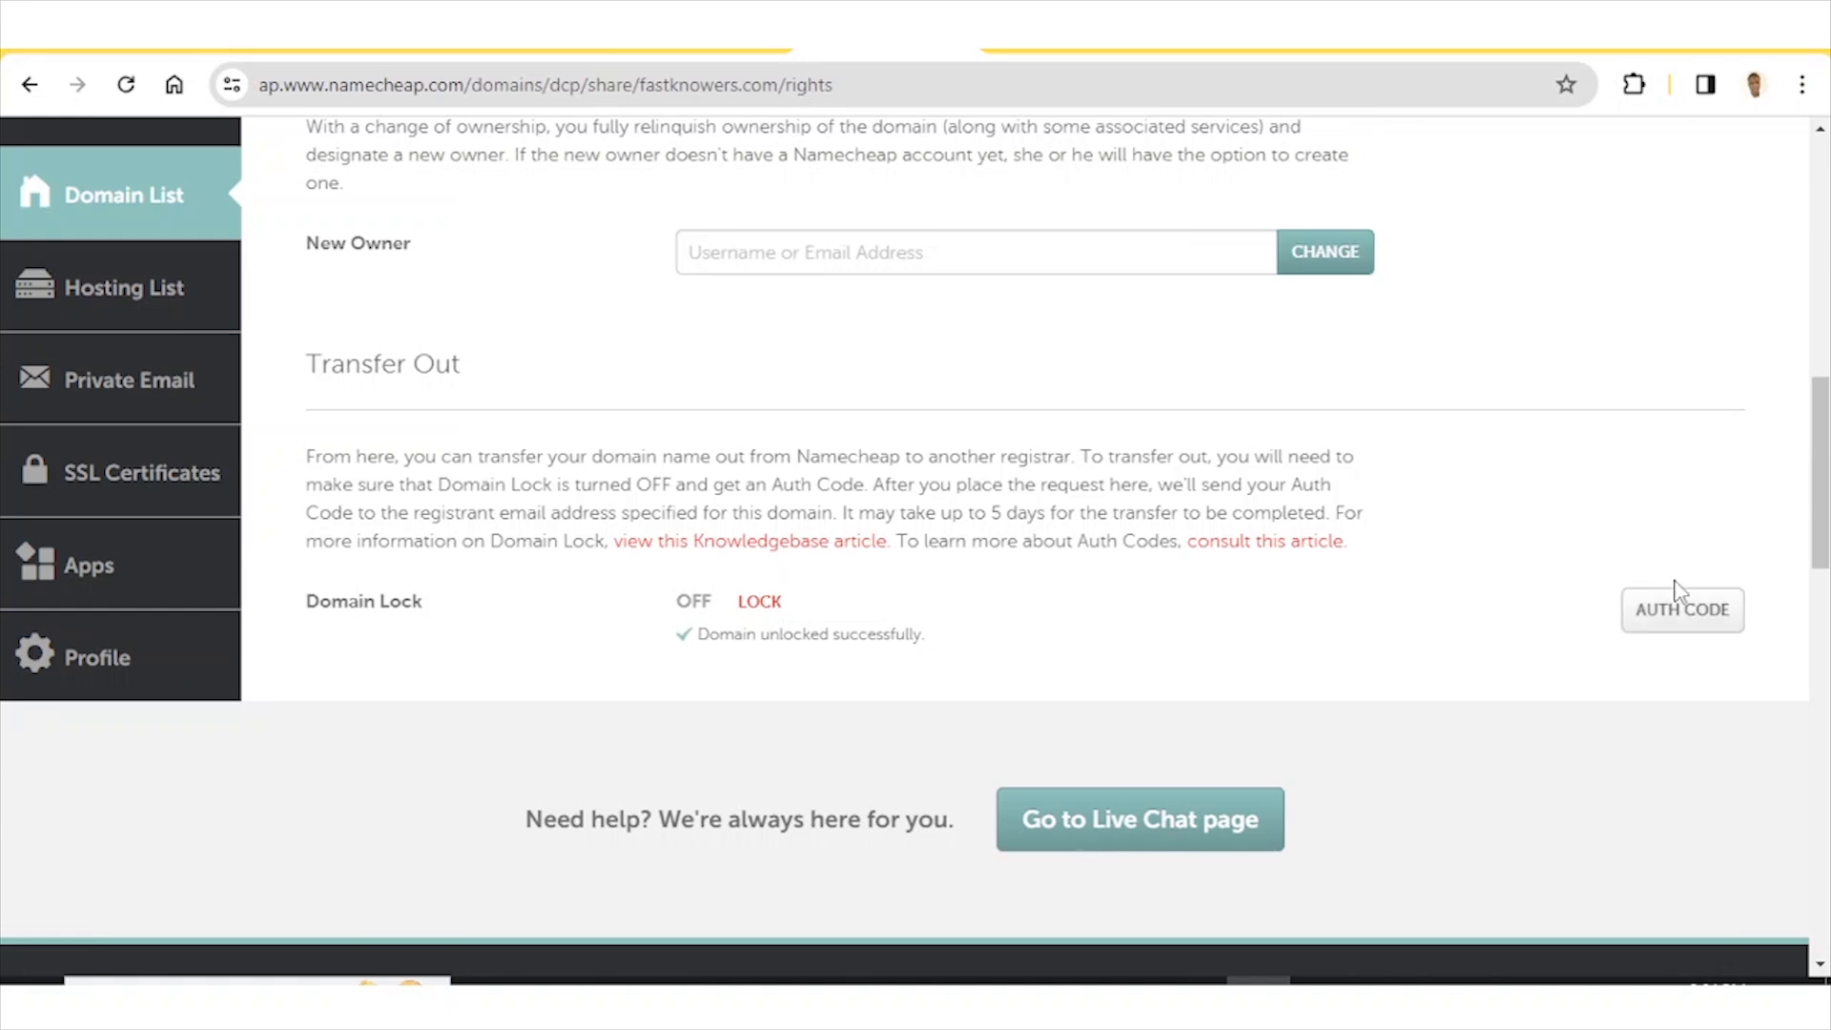
Switch to the Namecheap Sharing & Transfer page of fastknowers.com and review its Transfer Out, Change Ownership and Share Access sections.
scroll(1008, 587, up, 3)
scroll(1007, 587, down, 3)
scroll(1001, 584, up, 3)
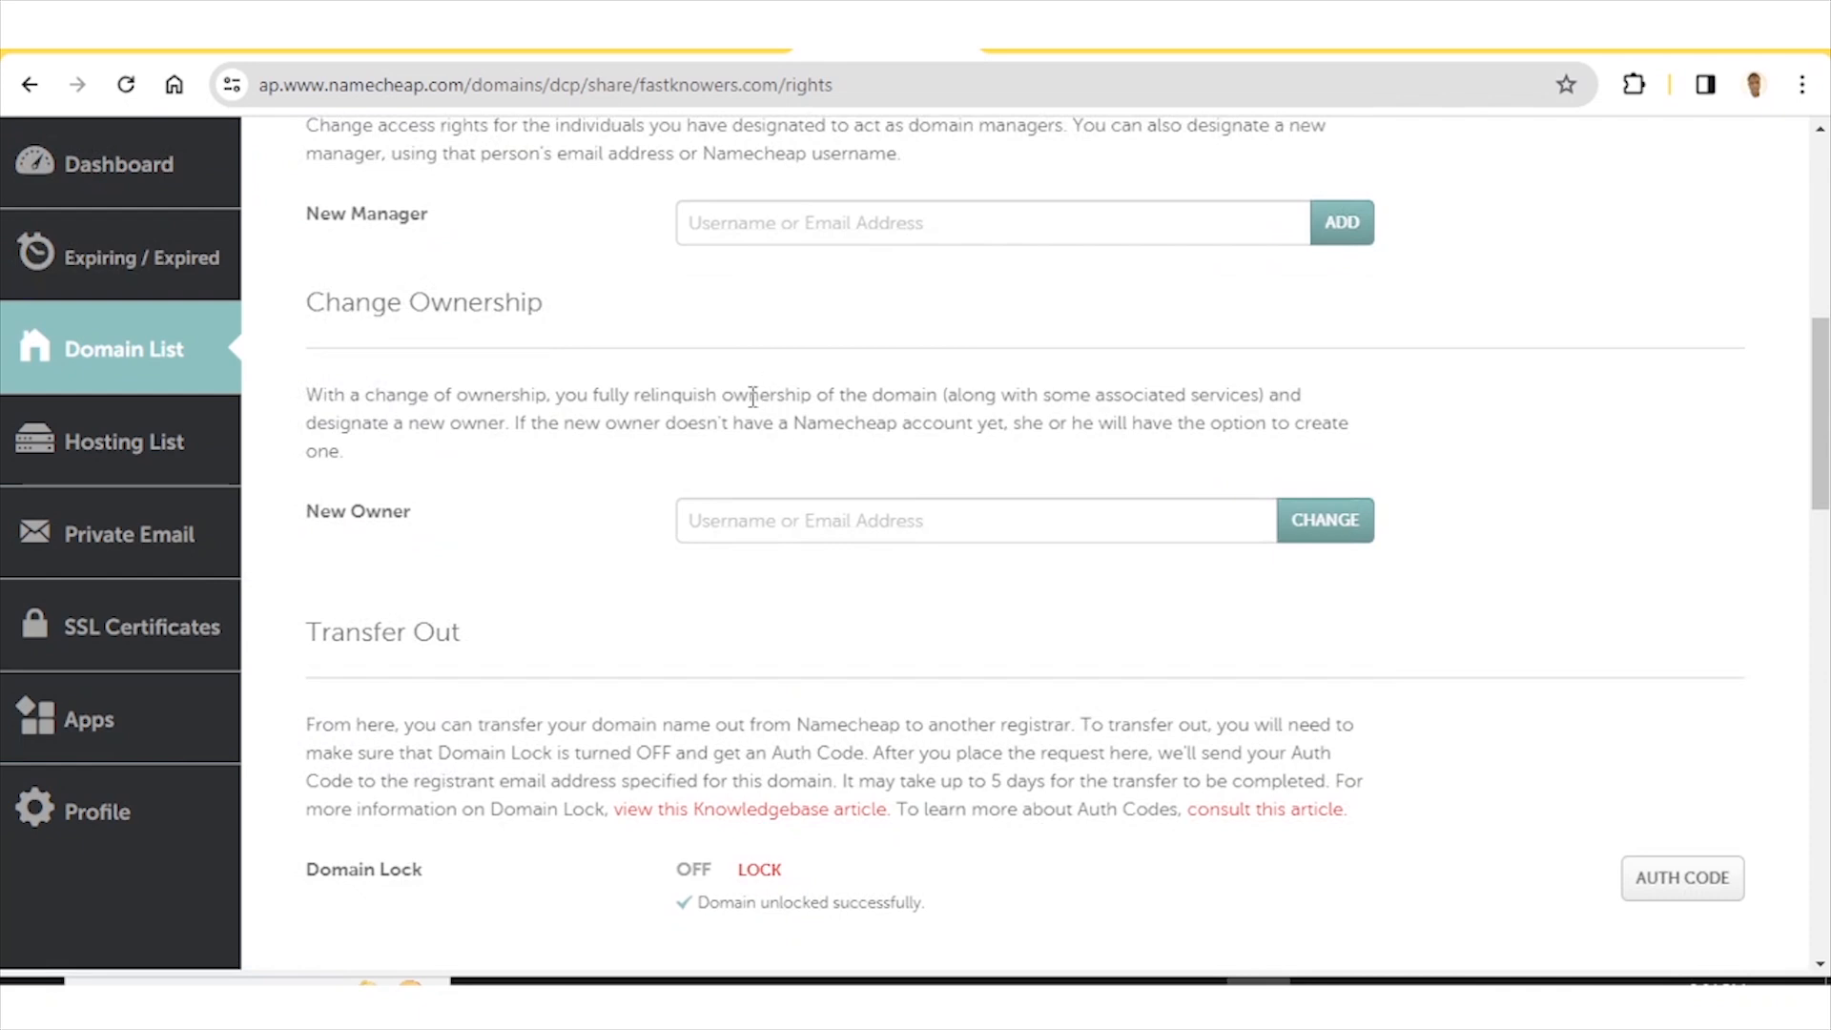
scroll(747, 396, up, 4)
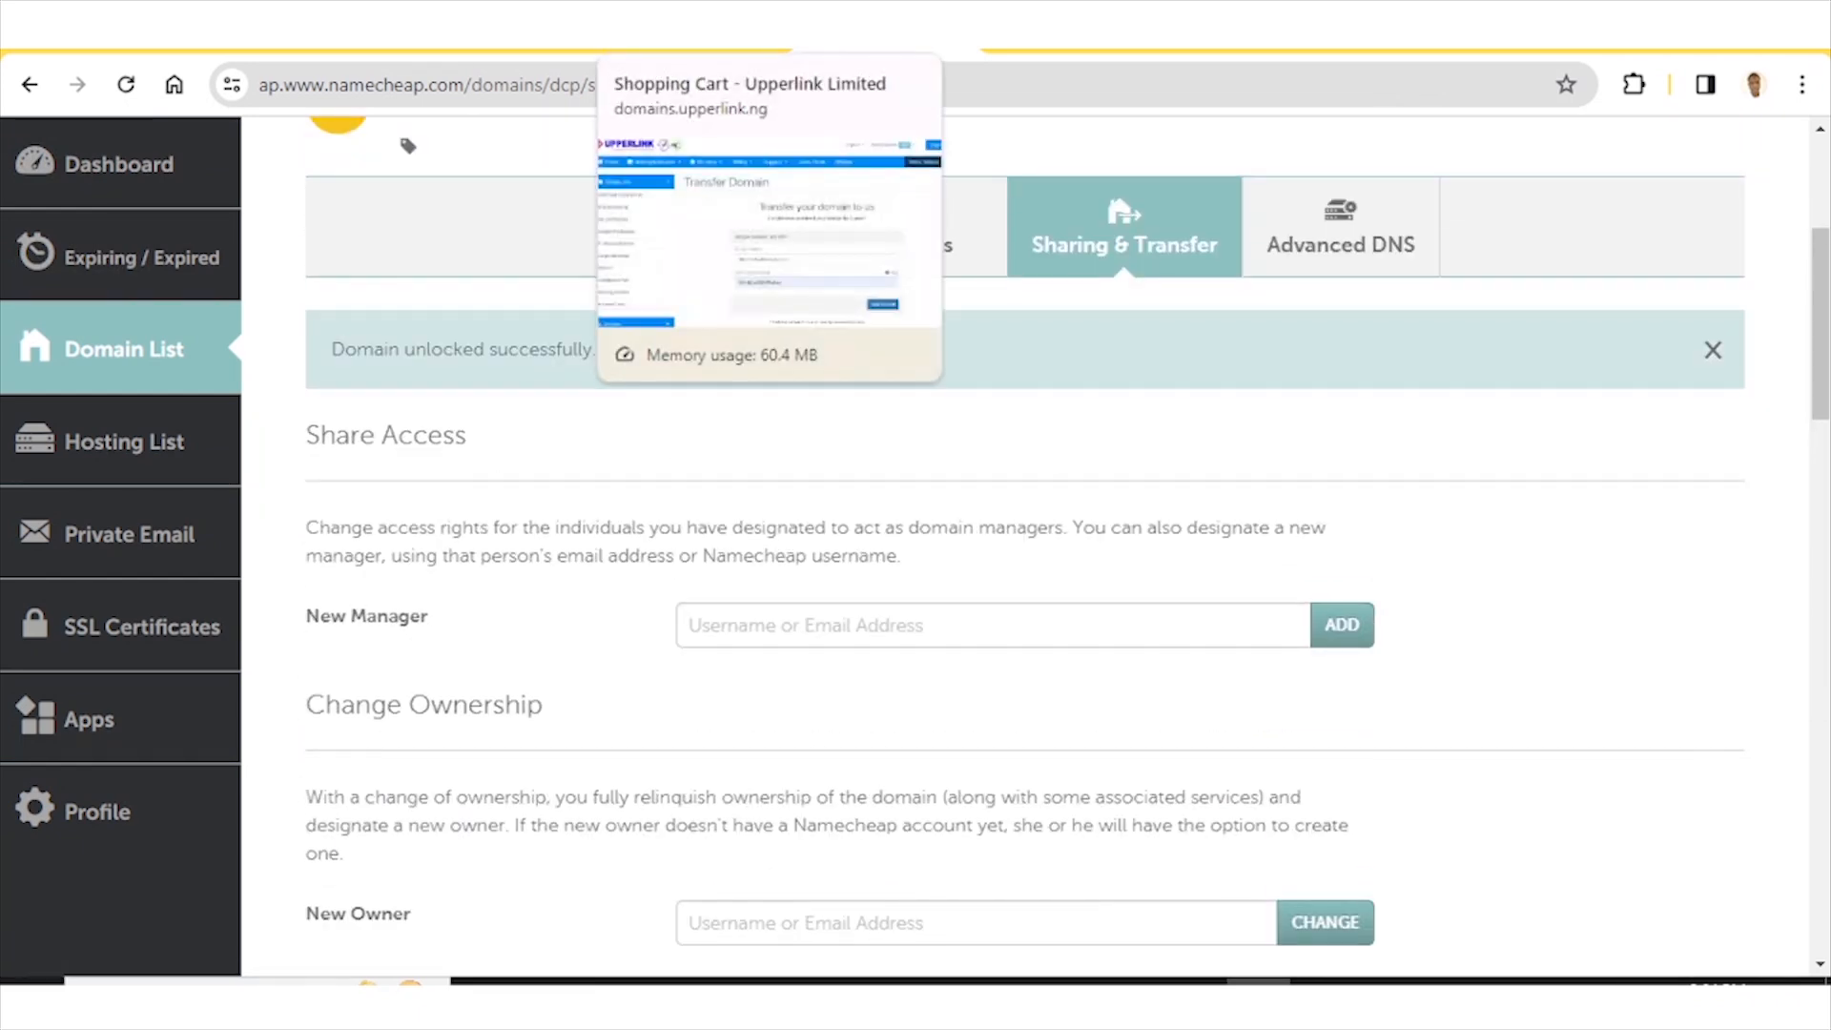